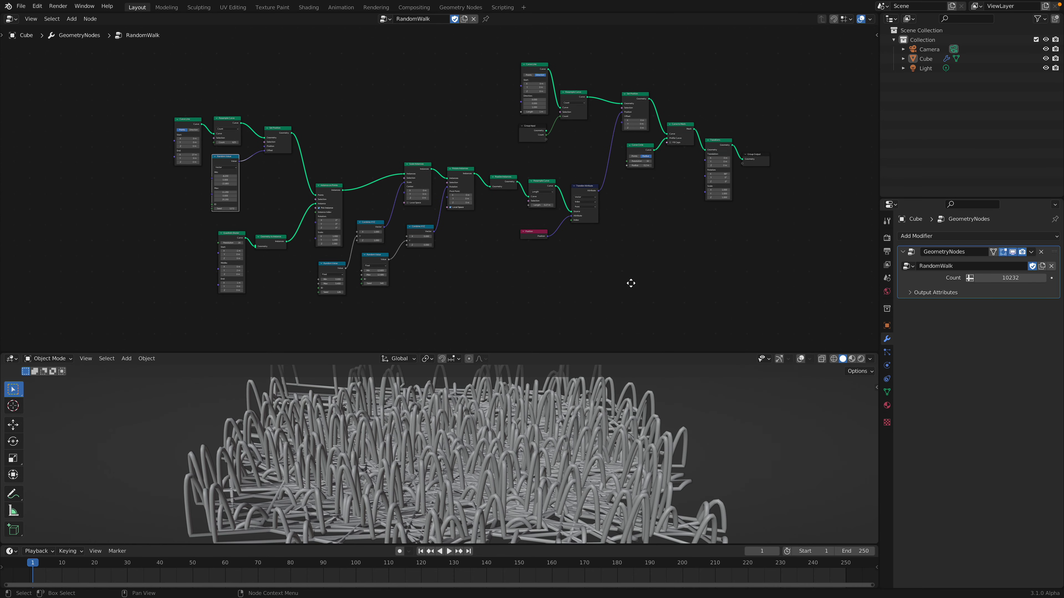
Step: Rearrange the Group Input, Set Position, Curve Circle, Curve to Mesh, Transform and Group Output nodes into a more compact layout
{"action": "scroll", "coordinate": [624, 298], "scroll_direction": "up", "scroll_amount": 3}
{"action": "middle_click_drag", "start_coordinate": [597, 228], "coordinate": [555, 243]}
{"action": "scroll", "coordinate": [501, 150], "scroll_direction": "up", "scroll_amount": 1}
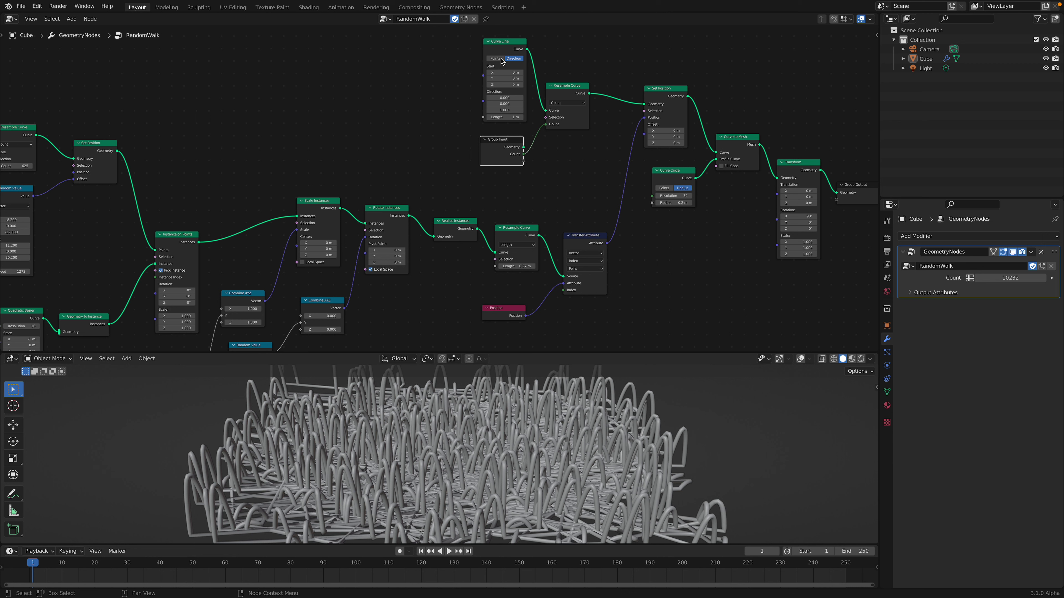
{"action": "left_click_drag", "start_coordinate": [508, 150], "coordinate": [509, 144]}
{"action": "middle_click_drag", "start_coordinate": [526, 150], "coordinate": [430, 154]}
{"action": "middle_click_drag", "start_coordinate": [502, 178], "coordinate": [460, 217]}
{"action": "left_click_drag", "start_coordinate": [524, 138], "coordinate": [522, 129]}
{"action": "left_click_drag", "start_coordinate": [527, 216], "coordinate": [524, 219]}
{"action": "left_click_drag", "start_coordinate": [594, 181], "coordinate": [595, 151]}
{"action": "left_click_drag", "start_coordinate": [658, 206], "coordinate": [651, 151]}
{"action": "left_click_drag", "start_coordinate": [717, 238], "coordinate": [739, 205]}
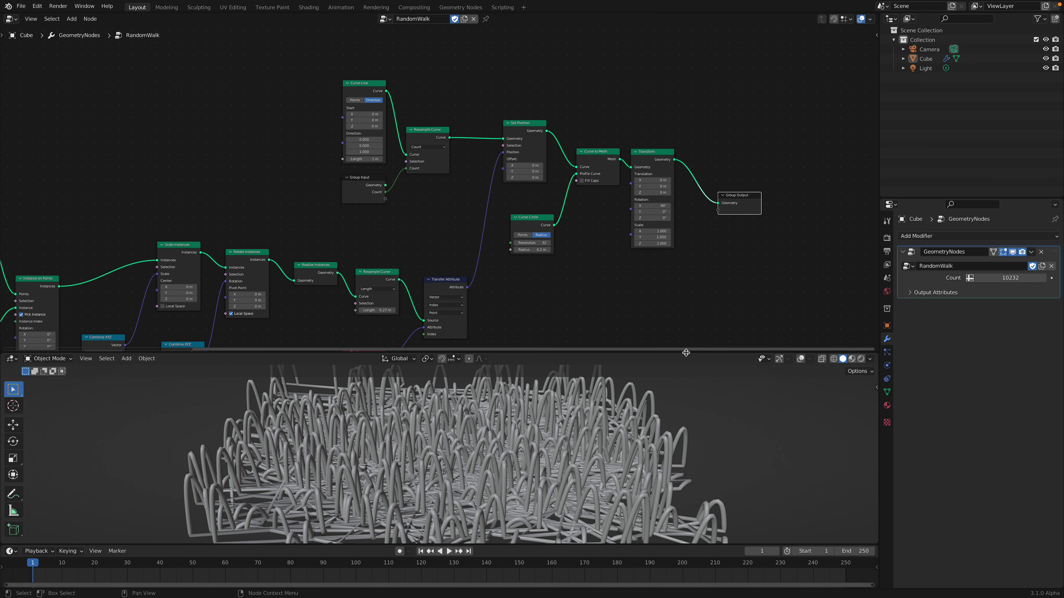
Step: Enlarge the 3D viewport beneath the node editor and inspect the arch curves from a different angle
{"action": "left_click_drag", "start_coordinate": [686, 353], "coordinate": [686, 299]}
{"action": "middle_click_drag", "start_coordinate": [652, 188], "coordinate": [657, 118]}
{"action": "scroll", "coordinate": [657, 118], "scroll_direction": "down", "scroll_amount": 1}
{"action": "middle_click_drag", "start_coordinate": [329, 422], "coordinate": [353, 415]}
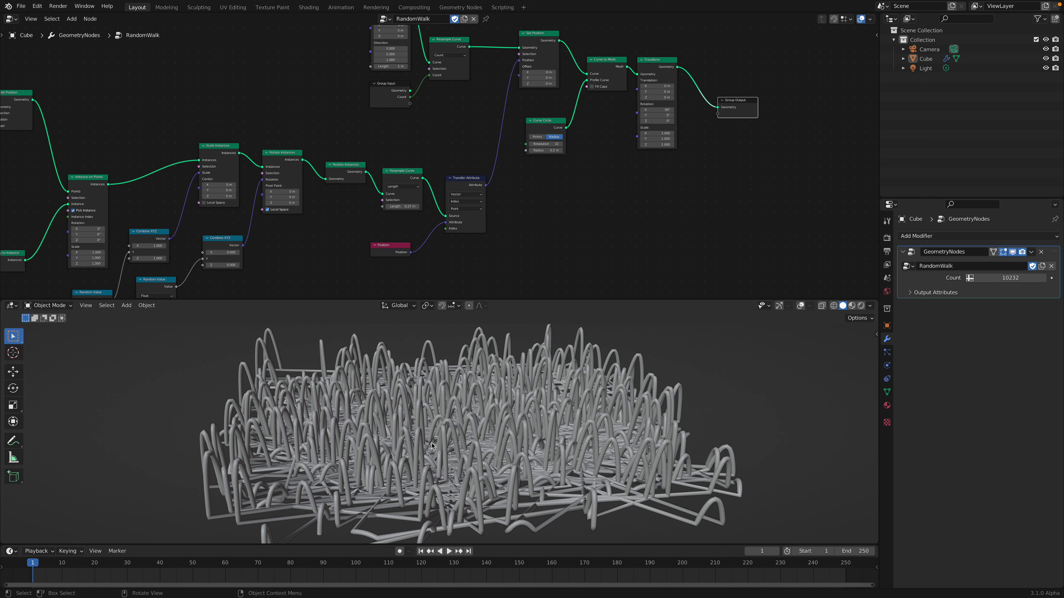
{"action": "middle_click_drag", "start_coordinate": [431, 435], "coordinate": [454, 454]}
Step: Move the Curve Circle, Curve to Mesh, Transform and Group Output nodes upward to line up after Set Position
{"action": "middle_click_drag", "start_coordinate": [497, 221], "coordinate": [452, 336]}
{"action": "scroll", "coordinate": [489, 169], "scroll_direction": "up", "scroll_amount": 3}
{"action": "middle_click_drag", "start_coordinate": [490, 170], "coordinate": [471, 125]}
{"action": "scroll", "coordinate": [501, 161], "scroll_direction": "up", "scroll_amount": 1}
{"action": "left_click_drag", "start_coordinate": [506, 216], "coordinate": [503, 193]}
{"action": "left_click_drag", "start_coordinate": [592, 130], "coordinate": [589, 123]}
{"action": "left_click_drag", "start_coordinate": [652, 134], "coordinate": [604, 124]}
{"action": "left_click", "coordinate": [600, 126]}
{"action": "left_click_drag", "start_coordinate": [665, 126], "coordinate": [670, 123]}
{"action": "left_click_drag", "start_coordinate": [758, 186], "coordinate": [757, 164]}
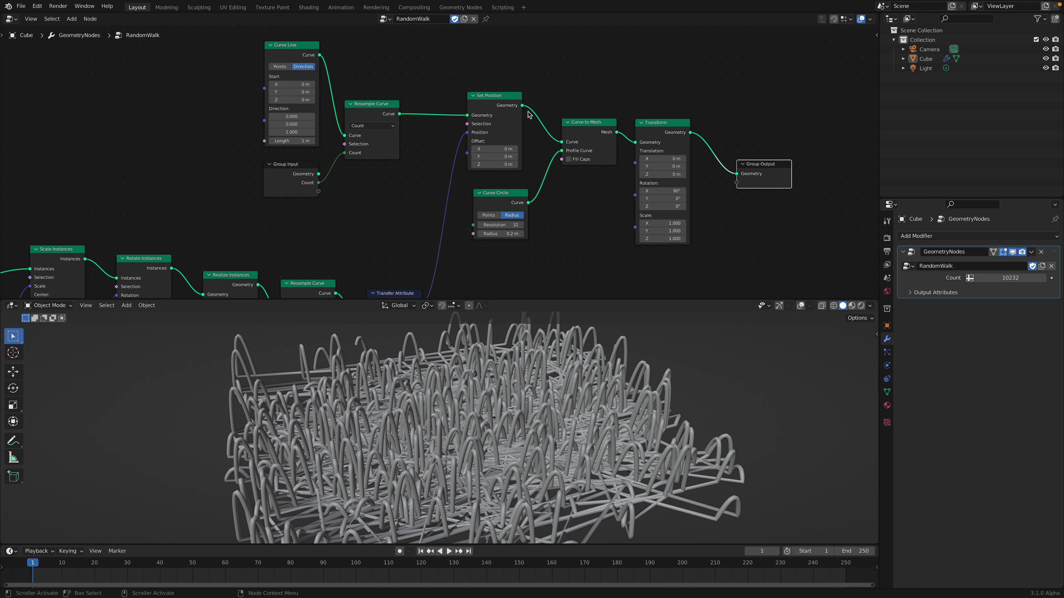
Step: Turn on gizmos and overlays in the 3D viewport and shift the Curve to Mesh node slightly down
{"action": "left_click", "coordinate": [779, 306]}
{"action": "left_click", "coordinate": [800, 306]}
{"action": "middle_click_drag", "start_coordinate": [620, 166], "coordinate": [624, 150]}
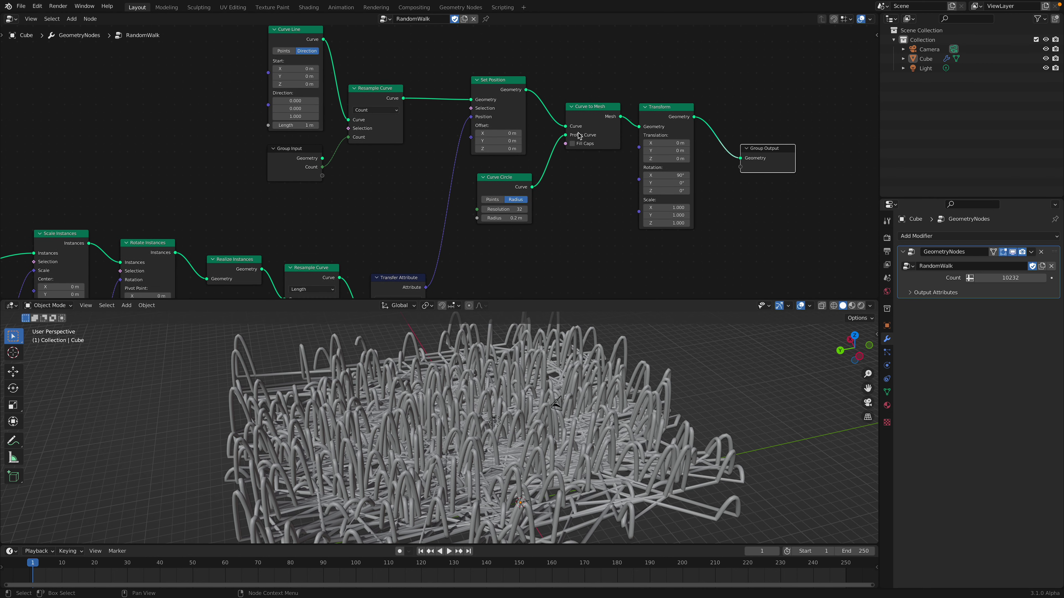
{"action": "left_click_drag", "start_coordinate": [573, 113], "coordinate": [572, 118]}
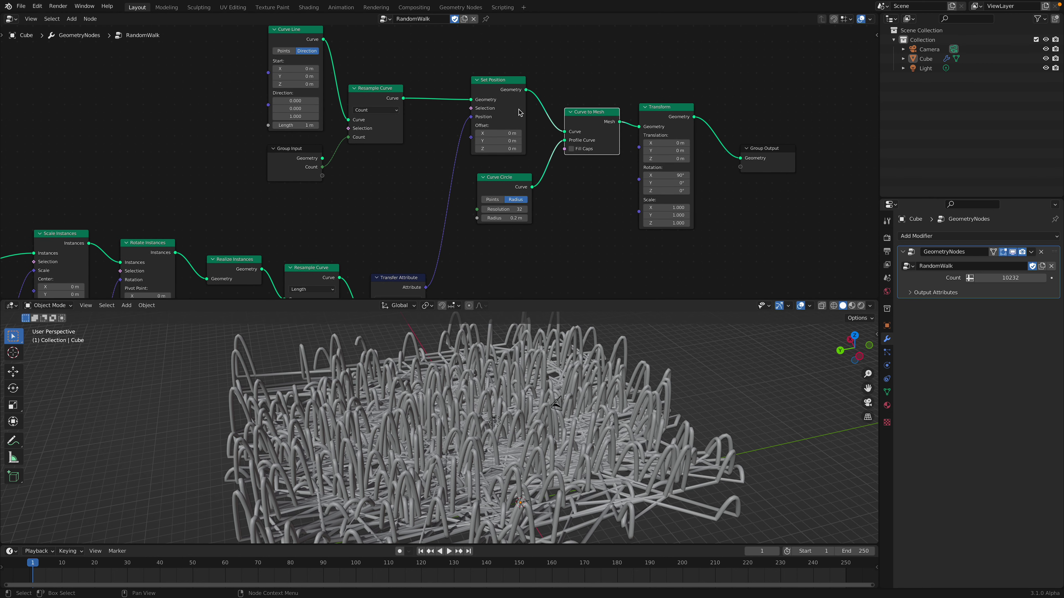
Step: Preview the bare curve by linking Set Position's geometry directly to Group Output, and restore the link from Transform
{"action": "left_click_drag", "start_coordinate": [526, 90], "coordinate": [740, 159]}
{"action": "middle_click_drag", "start_coordinate": [654, 373], "coordinate": [674, 364]}
{"action": "left_click_drag", "start_coordinate": [694, 117], "coordinate": [740, 158]}
{"action": "middle_click_drag", "start_coordinate": [629, 373], "coordinate": [616, 368]}
Step: Set the Curve Circle radius to 0.12 m and adjust the spacing of the Curve Line, Curve Circle, Curve to Mesh and Transform nodes
{"action": "mouse_move", "coordinate": [497, 221]}
{"action": "left_mouse_down", "text": "shift"}
{"action": "mouse_move", "coordinate": [461, 221]}
{"action": "mouse_move", "coordinate": [479, 222]}
{"action": "left_mouse_up", "text": "shift"}
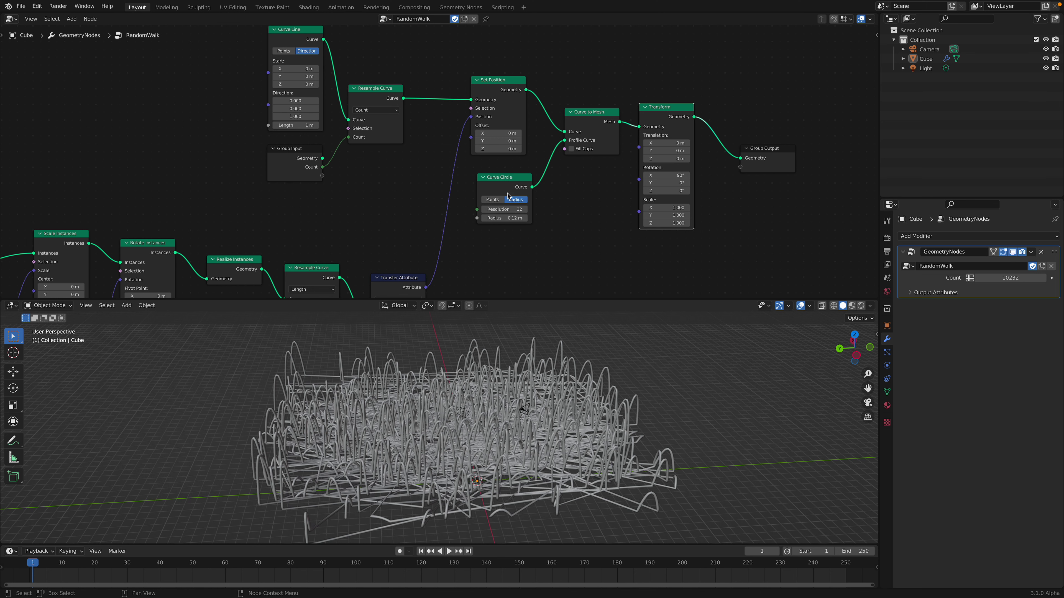
{"action": "left_click_drag", "start_coordinate": [499, 186], "coordinate": [502, 190]}
{"action": "left_click_drag", "start_coordinate": [580, 128], "coordinate": [587, 134]}
{"action": "left_click_drag", "start_coordinate": [665, 110], "coordinate": [670, 111]}
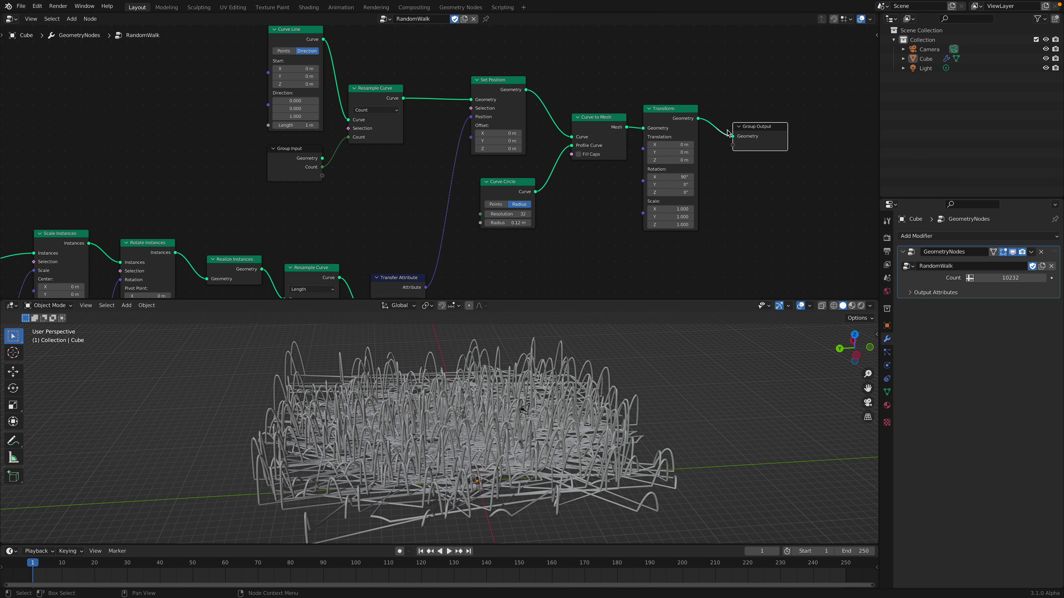
{"action": "scroll", "coordinate": [532, 171], "scroll_direction": "up", "scroll_amount": 1}
{"action": "left_click_drag", "start_coordinate": [366, 57], "coordinate": [376, 59]}
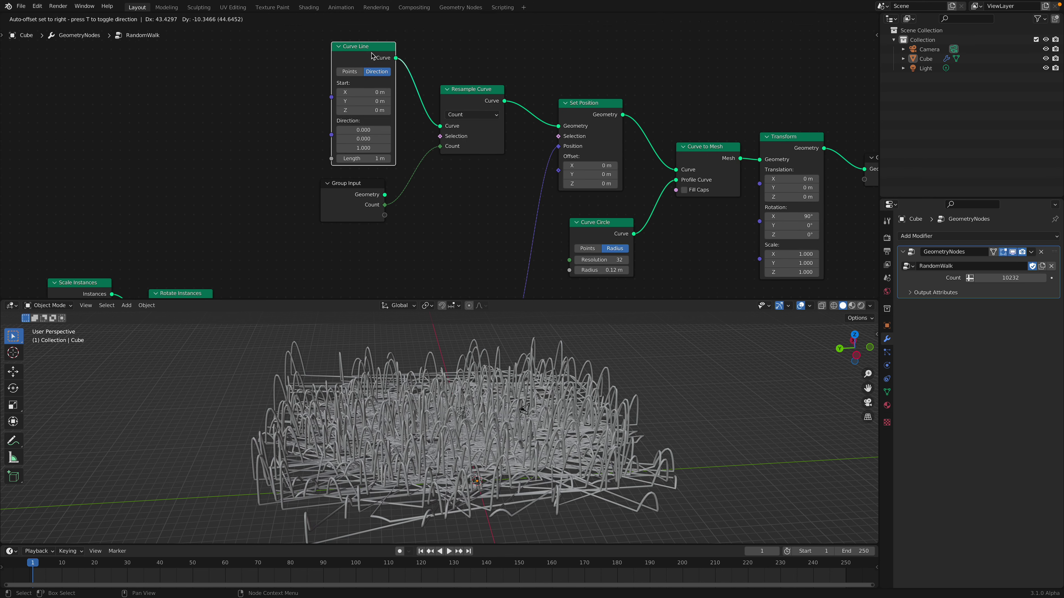
Step: Move the Transfer Attribute node up, closer to the Set Position node it feeds
{"action": "middle_click_drag", "start_coordinate": [563, 153], "coordinate": [566, 146]}
{"action": "middle_click_drag", "start_coordinate": [535, 268], "coordinate": [542, 205]}
{"action": "scroll", "coordinate": [542, 205], "scroll_direction": "down", "scroll_amount": 1}
{"action": "left_click_drag", "start_coordinate": [481, 260], "coordinate": [485, 191]}
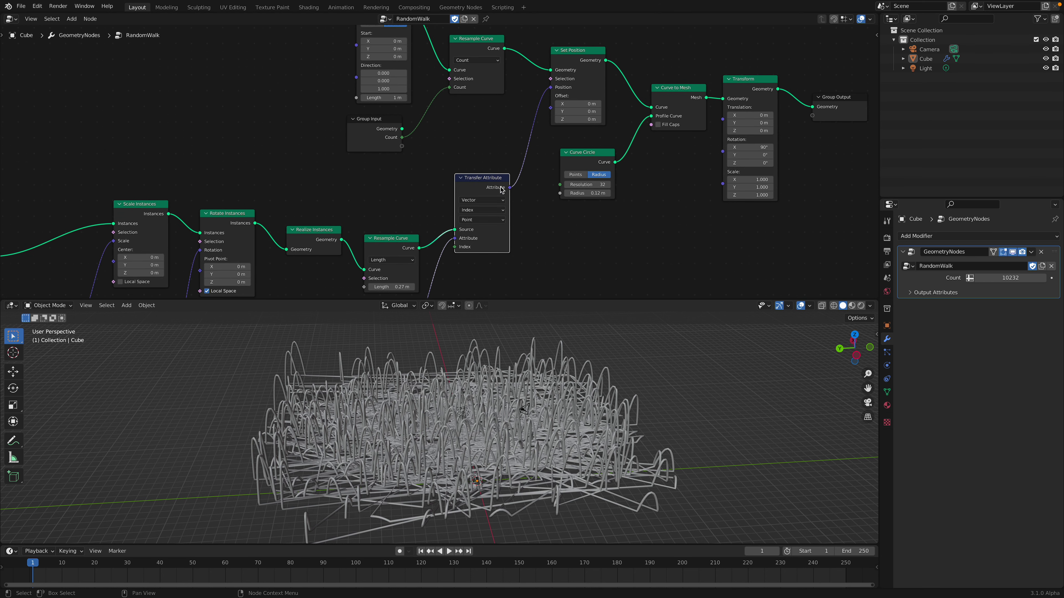
{"action": "middle_click_drag", "start_coordinate": [542, 89], "coordinate": [538, 125]}
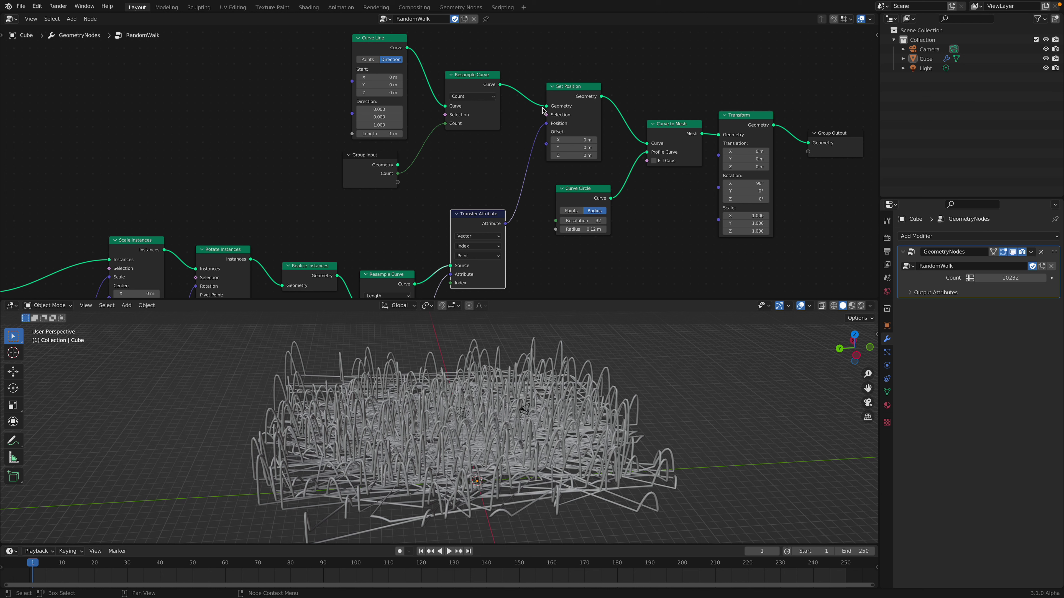
{"action": "left_click", "coordinate": [567, 91]}
Step: Reposition the Curve Line, Resample Curve and Group Input nodes at the start of the upper chain
{"action": "middle_click_drag", "start_coordinate": [524, 114], "coordinate": [490, 149]}
{"action": "scroll", "coordinate": [495, 166], "scroll_direction": "up", "scroll_amount": 1}
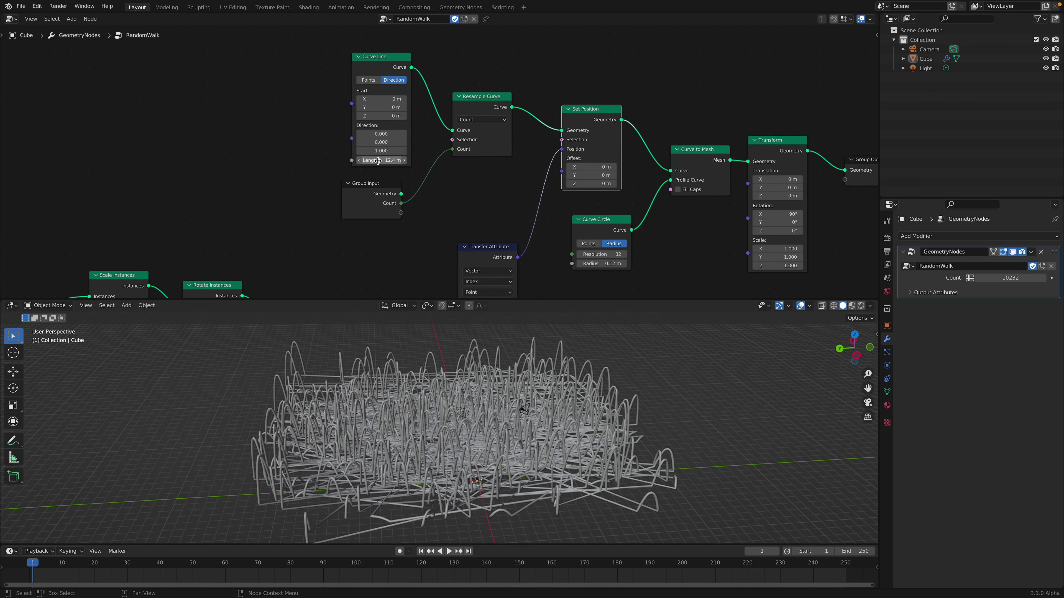
{"action": "left_click_drag", "start_coordinate": [382, 69], "coordinate": [375, 61]}
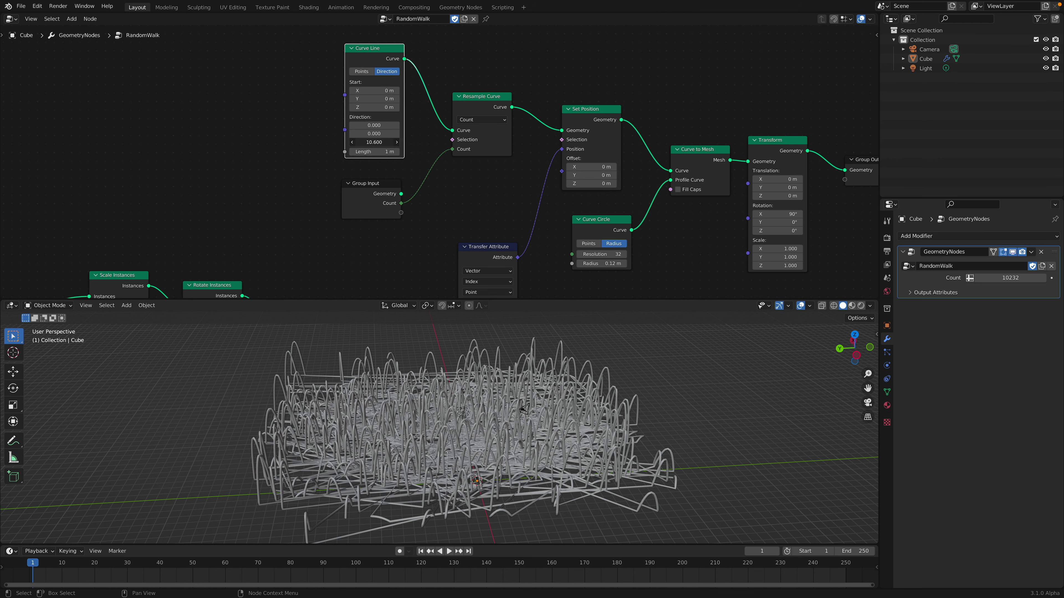
{"action": "left_click", "coordinate": [479, 104]}
{"action": "left_click_drag", "start_coordinate": [479, 104], "coordinate": [486, 101]}
{"action": "left_click_drag", "start_coordinate": [380, 183], "coordinate": [395, 177]}
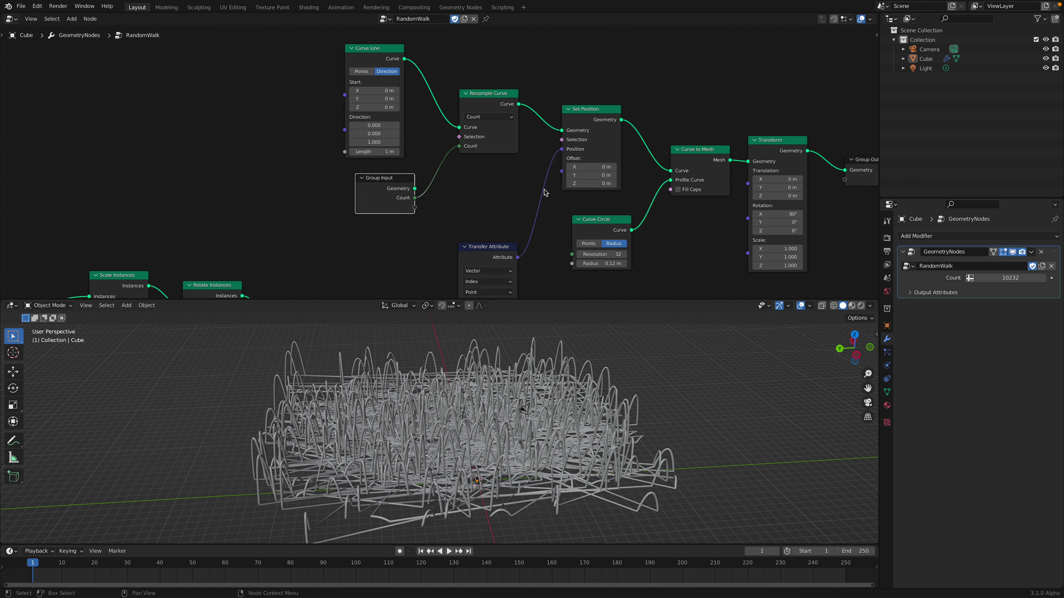
Step: Set the Count of the GeometryNodes modifier to 8268 and select the Transfer Attribute node
{"action": "left_click_drag", "start_coordinate": [1012, 278], "coordinate": [1057, 278]}
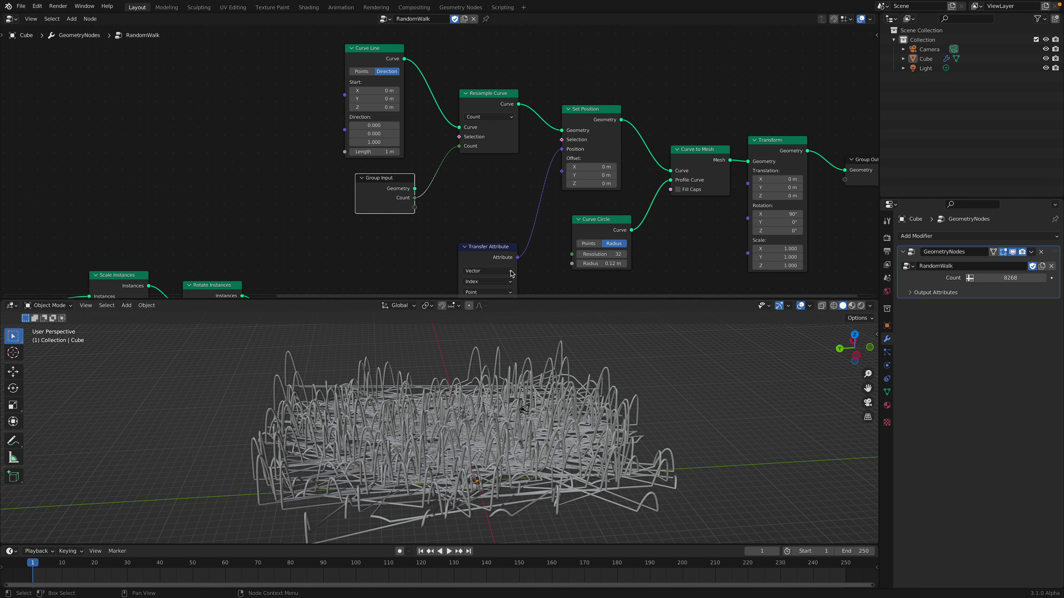
{"action": "middle_click_drag", "start_coordinate": [495, 248], "coordinate": [507, 226]}
{"action": "left_click", "coordinate": [506, 227]}
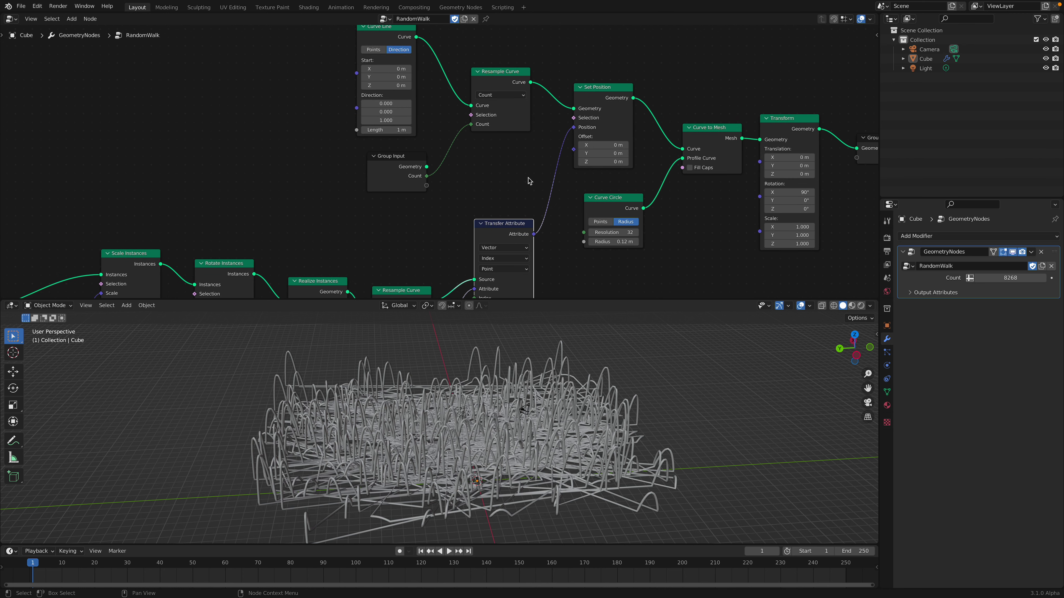
Step: Raise the Curve Line, Resample Curve, Set Position, Curve to Mesh and Transform nodes into one row
{"action": "key", "text": "Home"}
{"action": "middle_click_drag", "start_coordinate": [399, 212], "coordinate": [388, 264]}
{"action": "scroll", "coordinate": [444, 176], "scroll_direction": "up", "scroll_amount": 6}
{"action": "middle_click_drag", "start_coordinate": [588, 144], "coordinate": [372, 227]}
{"action": "left_click_drag", "start_coordinate": [325, 82], "coordinate": [324, 72]}
{"action": "left_click_drag", "start_coordinate": [419, 127], "coordinate": [418, 79]}
{"action": "left_click_drag", "start_coordinate": [513, 141], "coordinate": [522, 80]}
{"action": "left_click_drag", "start_coordinate": [612, 183], "coordinate": [611, 97]}
{"action": "left_click_drag", "start_coordinate": [689, 178], "coordinate": [688, 108]}
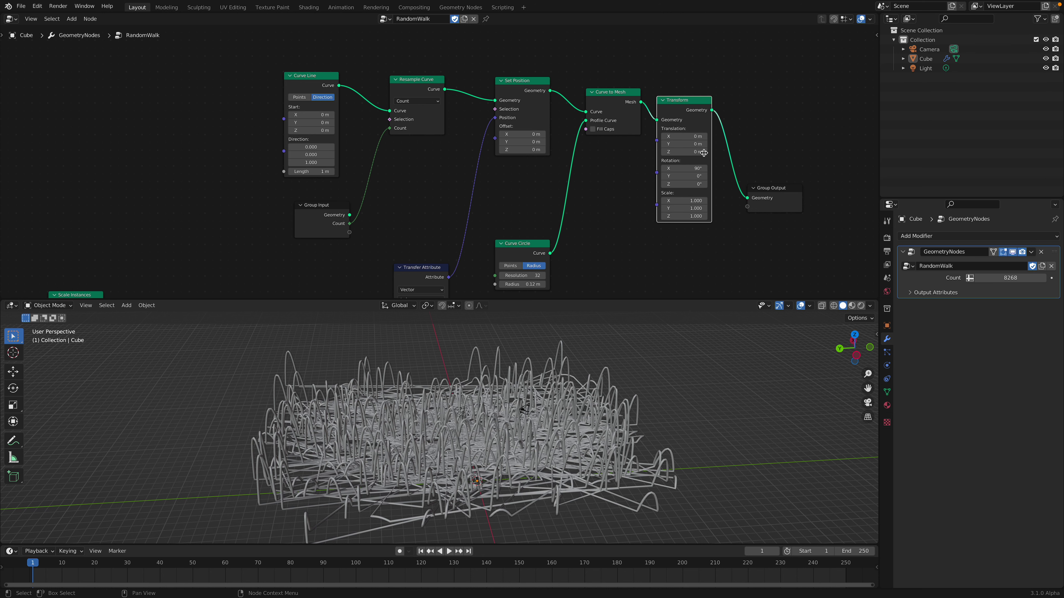
Step: Move the Curve Circle and Group Output nodes up toward the row and save the file
{"action": "middle_click_drag", "start_coordinate": [617, 243], "coordinate": [663, 209]}
{"action": "left_click_drag", "start_coordinate": [581, 212], "coordinate": [586, 150]}
{"action": "key", "text": "ctrl+s"}
{"action": "left_click_drag", "start_coordinate": [814, 153], "coordinate": [809, 137]}
Step: Set the Curve Circle resolution to 12
{"action": "left_click", "coordinate": [582, 179]}
{"action": "type", "text": "12"}
{"action": "key", "text": "Return"}
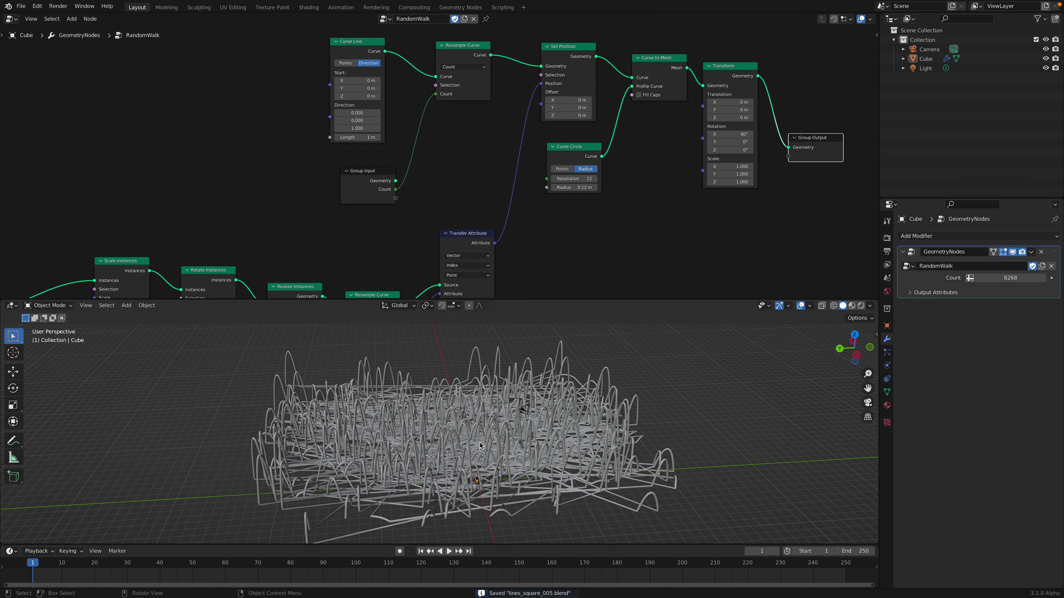
{"action": "middle_click_drag", "start_coordinate": [460, 453], "coordinate": [444, 452]}
Step: Set the Curve Circle resolution to 8 and its radius to 0.16 m
{"action": "left_click", "coordinate": [590, 180]}
{"action": "type", "text": "8"}
{"action": "key", "text": "Return"}
{"action": "mouse_move", "coordinate": [590, 189]}
{"action": "left_mouse_down", "text": "shift"}
{"action": "mouse_move", "coordinate": [620, 190]}
{"action": "mouse_move", "coordinate": [597, 190]}
{"action": "mouse_move", "coordinate": [608, 190]}
{"action": "left_mouse_up", "text": "shift"}
Step: Shift the Transfer Attribute node slightly and enlarge the 3D viewport
{"action": "middle_click_drag", "start_coordinate": [534, 246], "coordinate": [627, 180]}
{"action": "left_click_drag", "start_coordinate": [566, 171], "coordinate": [564, 180]}
{"action": "middle_click_drag", "start_coordinate": [562, 190], "coordinate": [588, 134]}
{"action": "left_click_drag", "start_coordinate": [543, 300], "coordinate": [540, 251]}
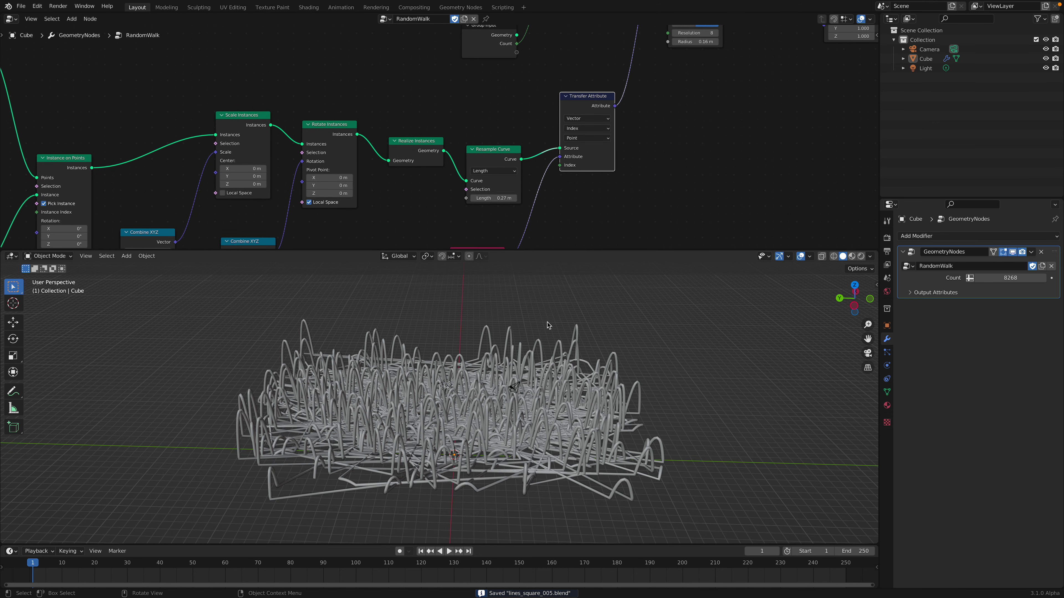
Step: Switch the 3D viewport to top view and annotate an angular random-walk path beside the arches
{"action": "middle_click_drag", "start_coordinate": [529, 330], "coordinate": [436, 355], "text": "shift"}
{"action": "mouse_move", "coordinate": [559, 381]}
{"action": "middle_mouse_down"}
{"action": "mouse_move", "coordinate": [563, 392]}
{"action": "mouse_move", "coordinate": [520, 362]}
{"action": "mouse_move", "coordinate": [502, 411]}
{"action": "middle_mouse_up"}
{"action": "middle_click_drag", "start_coordinate": [505, 478], "coordinate": [504, 373]}
{"action": "left_click", "coordinate": [855, 290]}
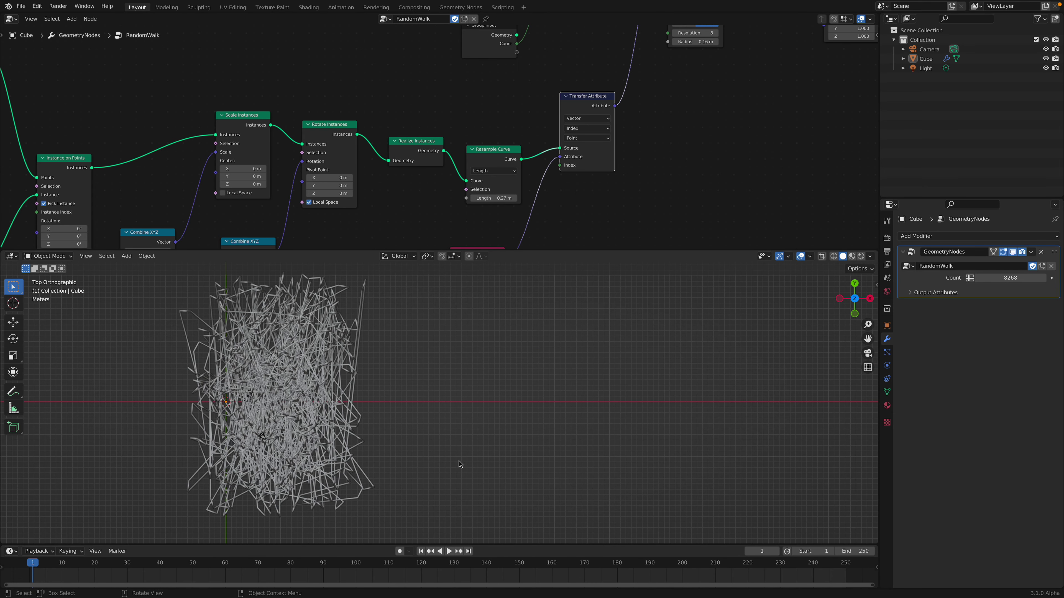
{"action": "mouse_move", "coordinate": [456, 461]}
{"action": "left_mouse_down"}
{"action": "mouse_move", "coordinate": [474, 389]}
{"action": "mouse_move", "coordinate": [533, 357]}
{"action": "mouse_move", "coordinate": [567, 419]}
{"action": "mouse_move", "coordinate": [620, 349]}
{"action": "mouse_move", "coordinate": [731, 464]}
{"action": "mouse_move", "coordinate": [651, 487]}
{"action": "left_mouse_up"}
Step: Annotate an arch over each segment of the path in perspective view and erase all the annotation strokes
{"action": "mouse_move", "coordinate": [624, 487]}
{"action": "middle_mouse_down"}
{"action": "mouse_move", "coordinate": [607, 401]}
{"action": "mouse_move", "coordinate": [469, 417]}
{"action": "middle_mouse_up"}
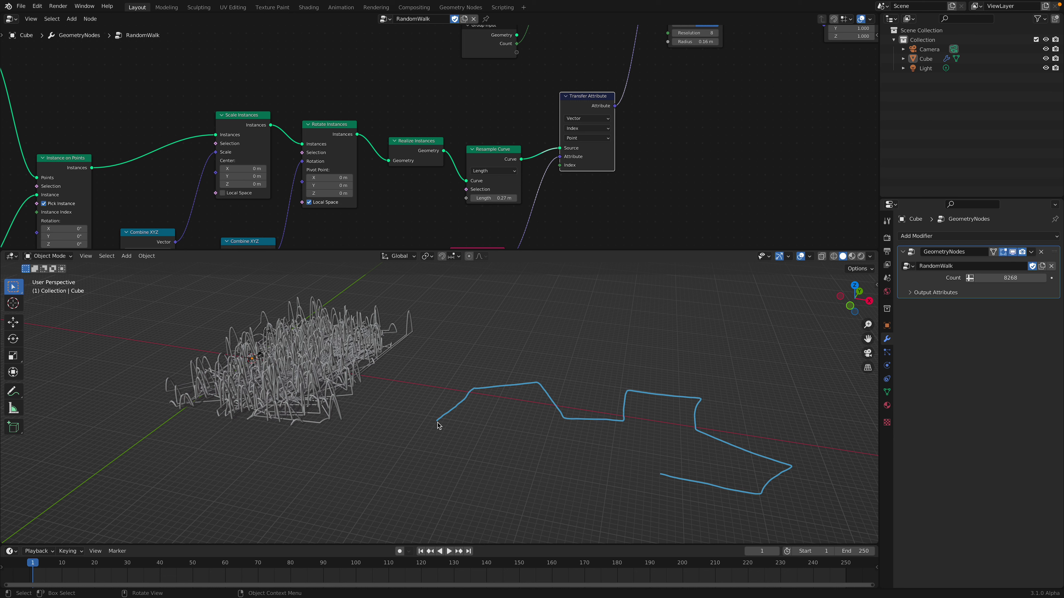
{"action": "mouse_move", "coordinate": [438, 418]}
{"action": "left_mouse_down"}
{"action": "mouse_move", "coordinate": [445, 339]}
{"action": "mouse_move", "coordinate": [470, 384]}
{"action": "mouse_move", "coordinate": [537, 344]}
{"action": "mouse_move", "coordinate": [539, 387]}
{"action": "mouse_move", "coordinate": [622, 414]}
{"action": "mouse_move", "coordinate": [706, 395]}
{"action": "mouse_move", "coordinate": [795, 460]}
{"action": "mouse_move", "coordinate": [790, 423]}
{"action": "mouse_move", "coordinate": [775, 476]}
{"action": "mouse_move", "coordinate": [675, 451]}
{"action": "mouse_move", "coordinate": [658, 476]}
{"action": "left_mouse_up"}
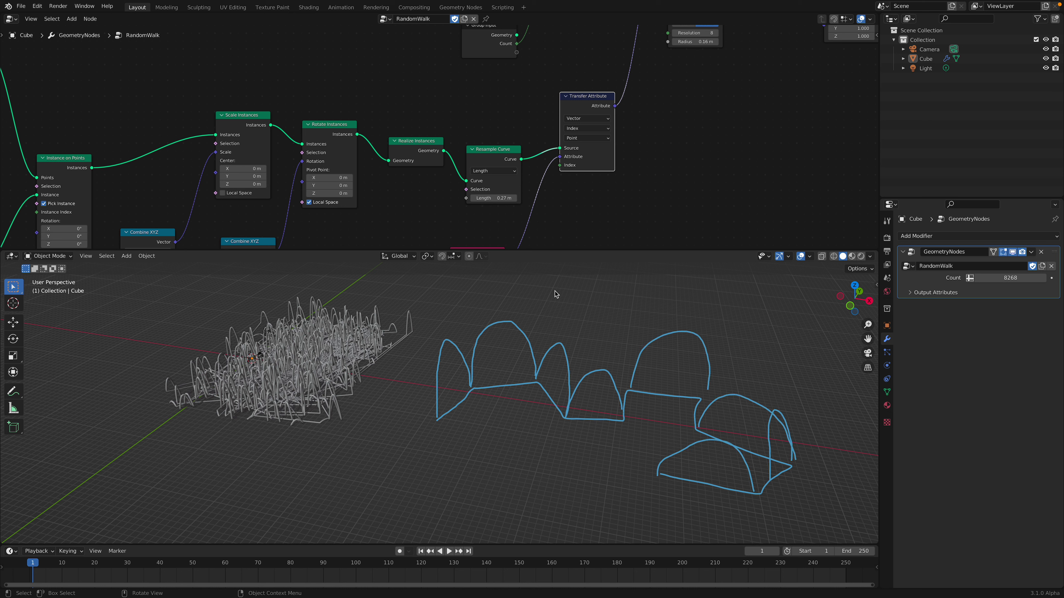
{"action": "mouse_move", "coordinate": [491, 353]}
{"action": "right_mouse_down"}
{"action": "mouse_move", "coordinate": [475, 427]}
{"action": "mouse_move", "coordinate": [593, 372]}
{"action": "mouse_move", "coordinate": [577, 423]}
{"action": "mouse_move", "coordinate": [746, 484]}
{"action": "mouse_move", "coordinate": [717, 444]}
{"action": "mouse_move", "coordinate": [784, 451]}
{"action": "right_mouse_up"}
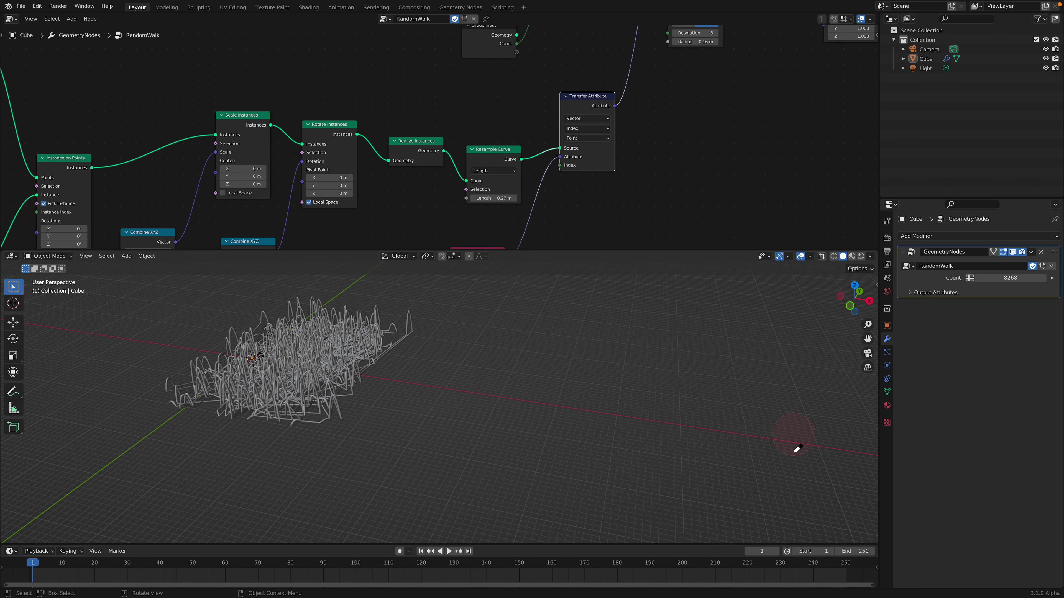
Step: Enlarge the node editor and move the Realize Instances node closer to Rotate Instances
{"action": "middle_click_drag", "start_coordinate": [518, 418], "coordinate": [608, 385]}
{"action": "scroll", "coordinate": [607, 385], "scroll_direction": "up", "scroll_amount": 3}
{"action": "middle_click_drag", "start_coordinate": [447, 109], "coordinate": [488, 86]}
{"action": "scroll", "coordinate": [579, 213], "scroll_direction": "down", "scroll_amount": 1}
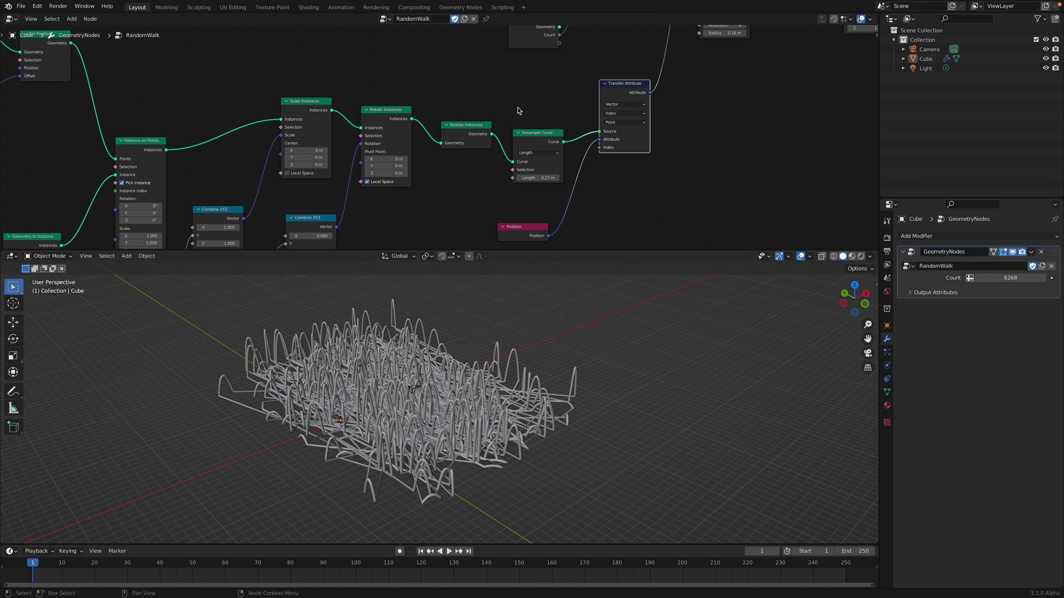
{"action": "left_click_drag", "start_coordinate": [584, 250], "coordinate": [584, 321]}
{"action": "left_click_drag", "start_coordinate": [515, 261], "coordinate": [531, 235]}
{"action": "middle_click_drag", "start_coordinate": [526, 226], "coordinate": [588, 241]}
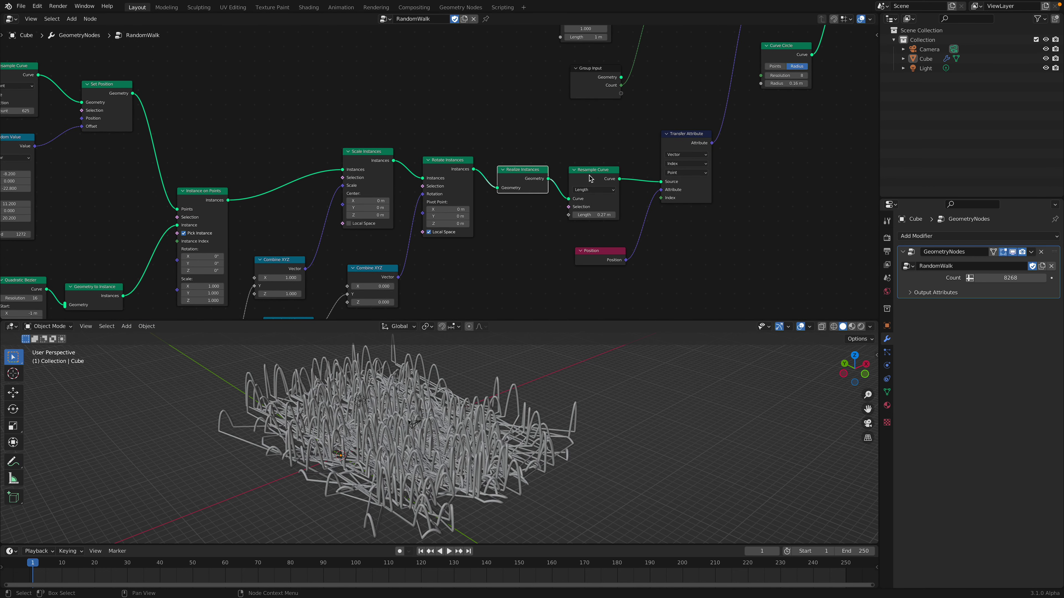
Step: Examine the node chain from Realize Instances back to the Instance on Points node and its inputs
{"action": "middle_click_drag", "start_coordinate": [448, 162], "coordinate": [538, 173]}
{"action": "left_click", "coordinate": [538, 174]}
{"action": "middle_click_drag", "start_coordinate": [472, 177], "coordinate": [520, 170]}
{"action": "left_click", "coordinate": [425, 190]}
{"action": "middle_click_drag", "start_coordinate": [425, 190], "coordinate": [523, 214]}
{"action": "middle_click_drag", "start_coordinate": [336, 151], "coordinate": [323, 116]}
{"action": "scroll", "coordinate": [489, 140], "scroll_direction": "down", "scroll_amount": 4}
{"action": "middle_click_drag", "start_coordinate": [624, 194], "coordinate": [451, 222]}
{"action": "middle_click_drag", "start_coordinate": [406, 308], "coordinate": [502, 235]}
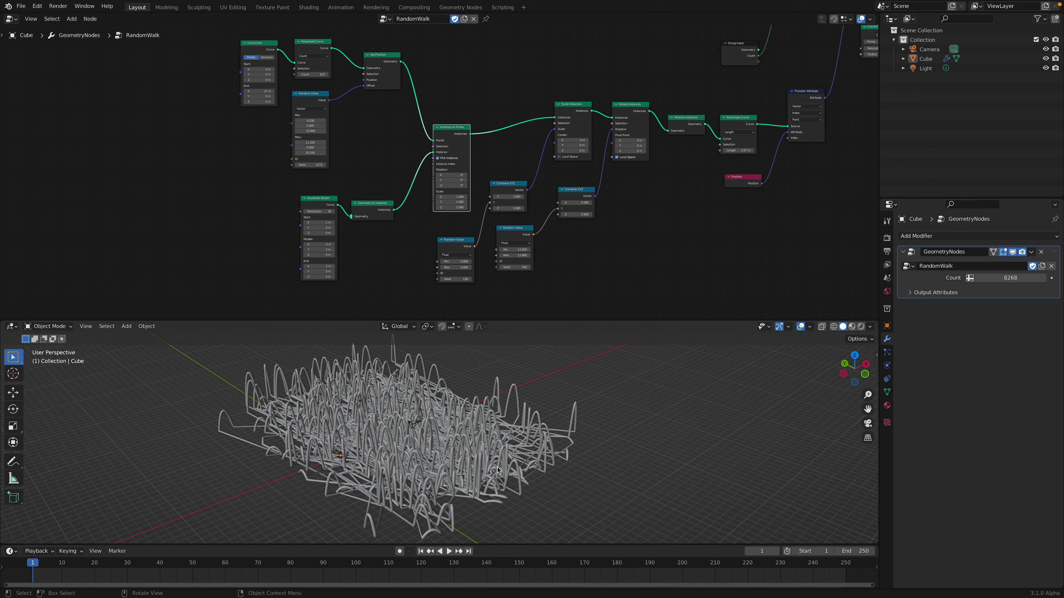
Step: Reposition the Quadratic Bezier and Geometry to Instance nodes below the vector Random Value node
{"action": "scroll", "coordinate": [461, 402], "scroll_direction": "up", "scroll_amount": 2}
{"action": "middle_click_drag", "start_coordinate": [444, 411], "coordinate": [486, 412]}
{"action": "middle_click_drag", "start_coordinate": [442, 243], "coordinate": [482, 253]}
{"action": "scroll", "coordinate": [427, 231], "scroll_direction": "up", "scroll_amount": 2}
{"action": "left_click_drag", "start_coordinate": [341, 219], "coordinate": [334, 208]}
{"action": "left_click_drag", "start_coordinate": [406, 221], "coordinate": [394, 214]}
{"action": "middle_click_drag", "start_coordinate": [394, 215], "coordinate": [461, 188]}
{"action": "scroll", "coordinate": [461, 189], "scroll_direction": "up", "scroll_amount": 2}
{"action": "left_click_drag", "start_coordinate": [387, 170], "coordinate": [385, 169]}
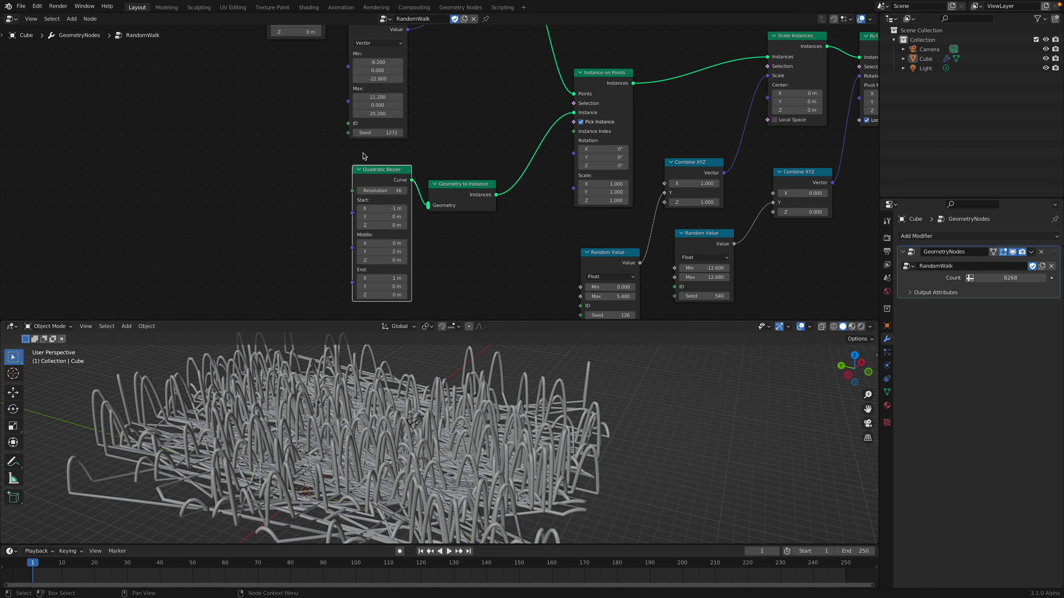
{"action": "middle_click_drag", "start_coordinate": [367, 244], "coordinate": [371, 213]}
{"action": "scroll", "coordinate": [371, 212], "scroll_direction": "up", "scroll_amount": 1}
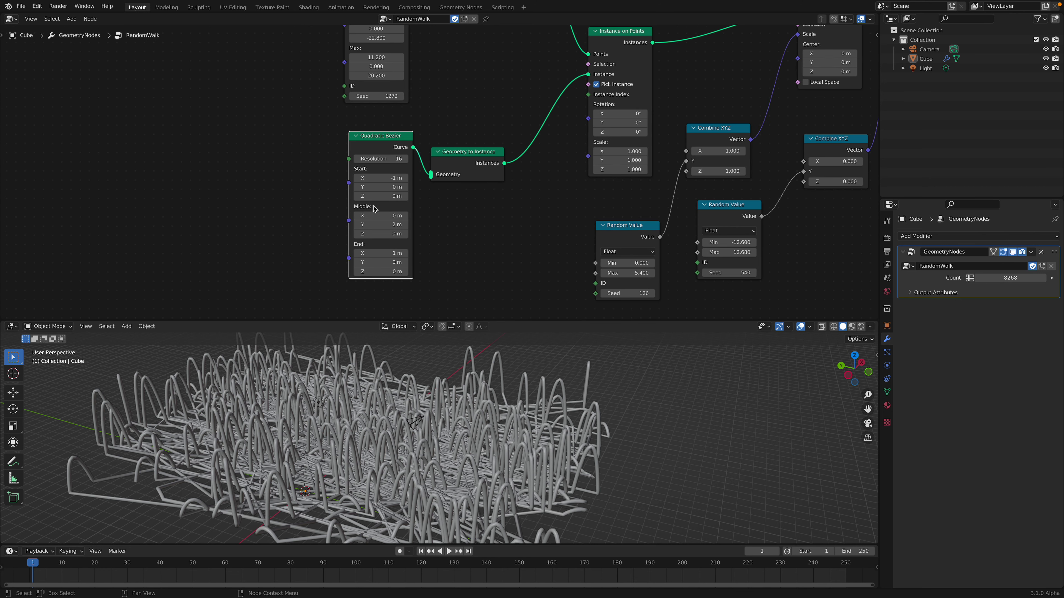
Step: Annotate three control points beside the arches with a stroke spanning them, and erase the annotation
{"action": "scroll", "coordinate": [521, 386], "scroll_direction": "down", "scroll_amount": 2}
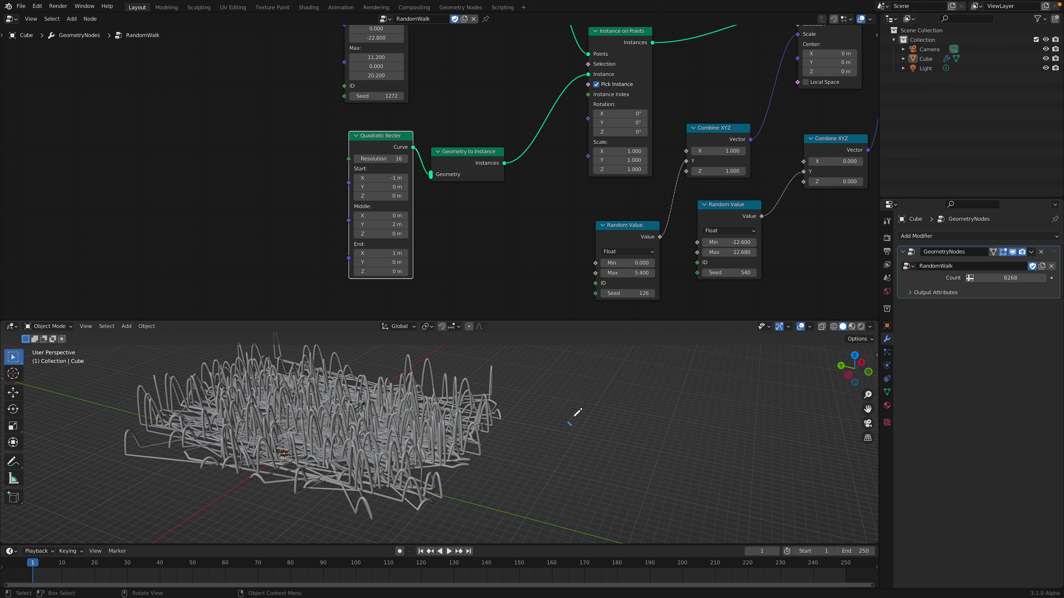
{"action": "left_click_drag", "start_coordinate": [652, 428], "coordinate": [651, 427]}
{"action": "middle_click_drag", "start_coordinate": [642, 434], "coordinate": [633, 473], "text": "shift"}
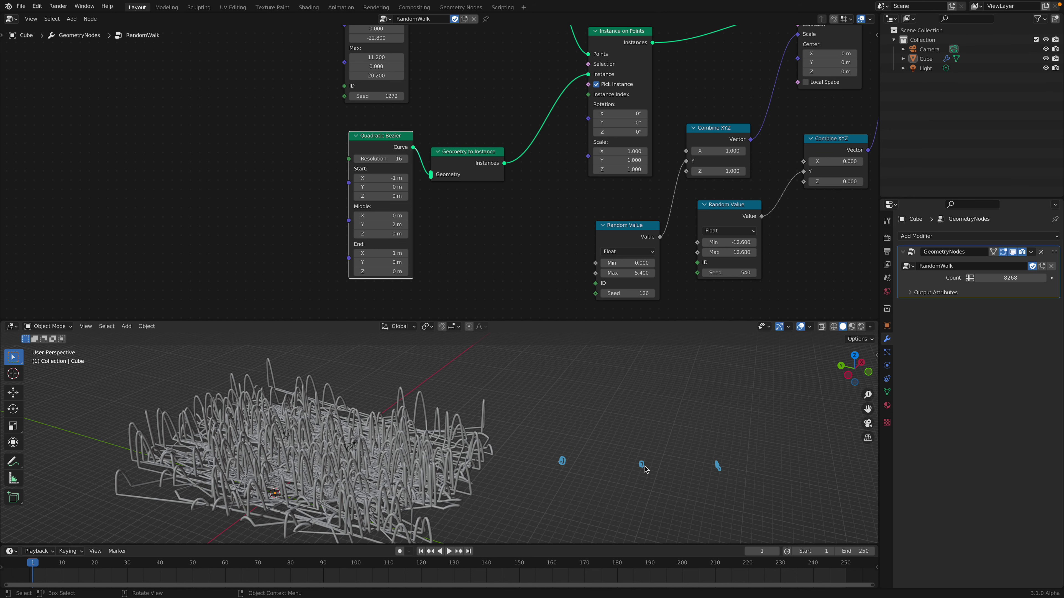
{"action": "mouse_move", "coordinate": [565, 460]}
{"action": "left_mouse_down"}
{"action": "mouse_move", "coordinate": [616, 376]}
{"action": "mouse_move", "coordinate": [702, 396]}
{"action": "mouse_move", "coordinate": [720, 466]}
{"action": "left_mouse_up"}
{"action": "mouse_move", "coordinate": [595, 471]}
{"action": "right_mouse_down"}
{"action": "mouse_move", "coordinate": [687, 365]}
{"action": "mouse_move", "coordinate": [672, 489]}
{"action": "mouse_move", "coordinate": [707, 439]}
{"action": "right_mouse_up"}
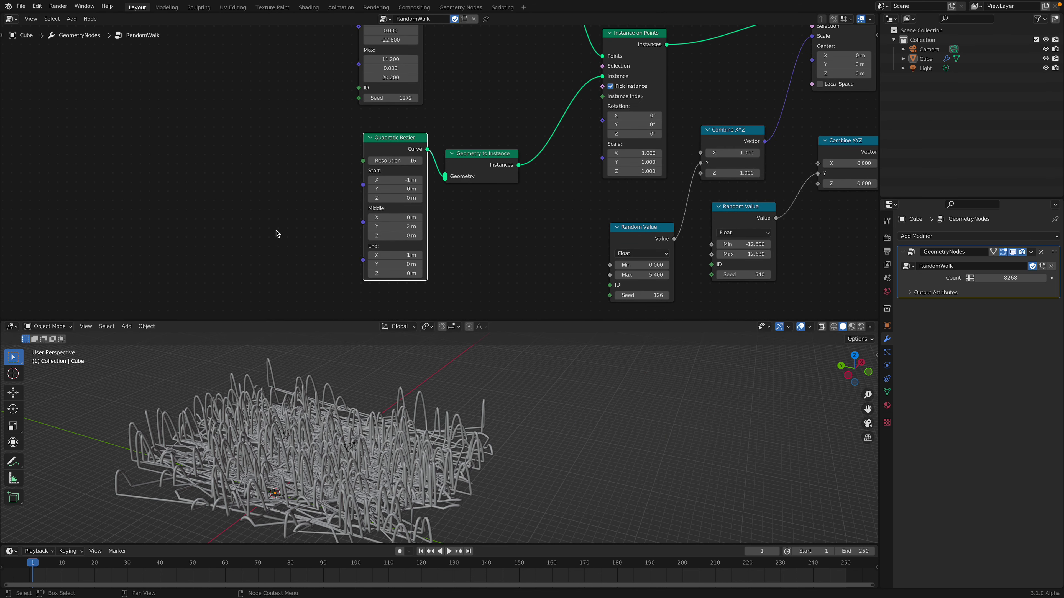
Step: Draw an arch-shaped annotation in the node editor beside the Quadratic Bezier node
{"action": "middle_click_drag", "start_coordinate": [414, 225], "coordinate": [322, 256]}
{"action": "left_click_drag", "start_coordinate": [399, 192], "coordinate": [403, 176]}
{"action": "scroll", "coordinate": [420, 167], "scroll_direction": "down", "scroll_amount": 1}
{"action": "middle_click_drag", "start_coordinate": [403, 176], "coordinate": [398, 188]}
{"action": "left_click", "coordinate": [289, 215]}
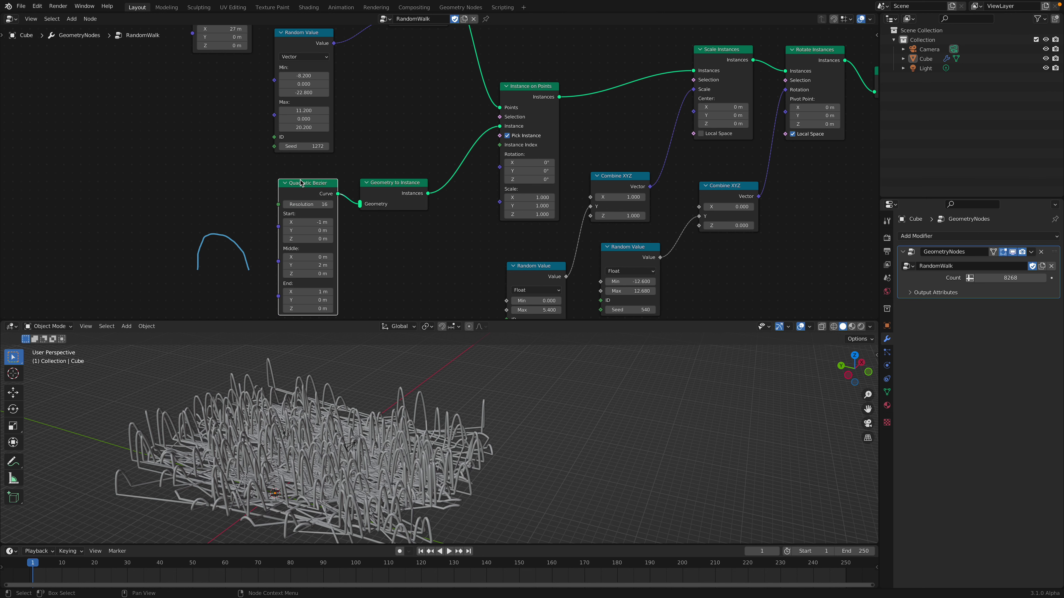
Step: Adjust the positions of the Instance on Points, Realize Instances and Geometry to Instance nodes
{"action": "middle_click_drag", "start_coordinate": [499, 157], "coordinate": [459, 211]}
{"action": "left_click_drag", "start_coordinate": [489, 146], "coordinate": [488, 134]}
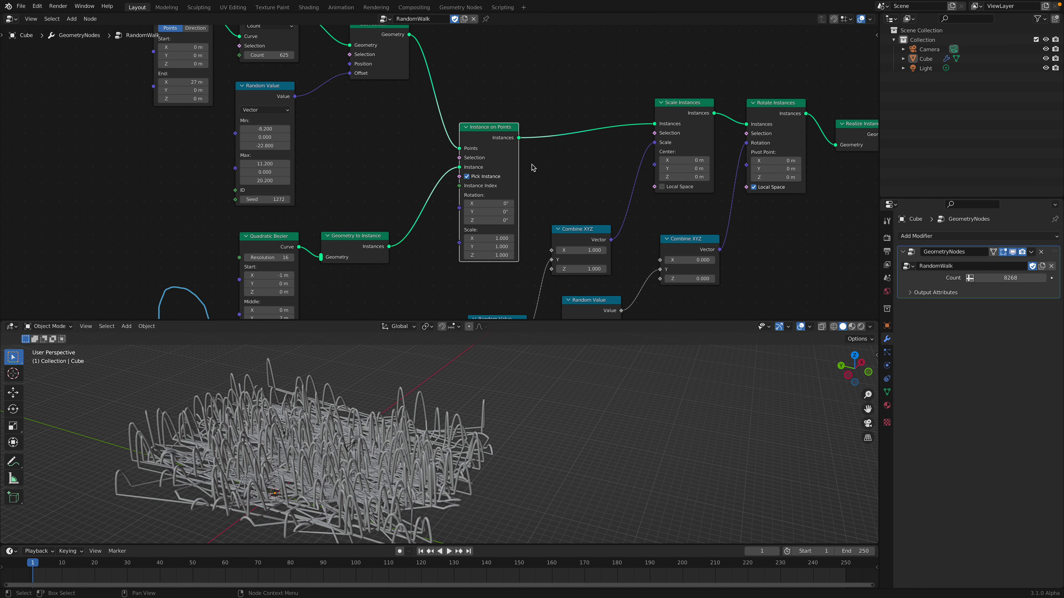
{"action": "middle_click_drag", "start_coordinate": [528, 151], "coordinate": [462, 143]}
{"action": "scroll", "coordinate": [445, 143], "scroll_direction": "down", "scroll_amount": 2}
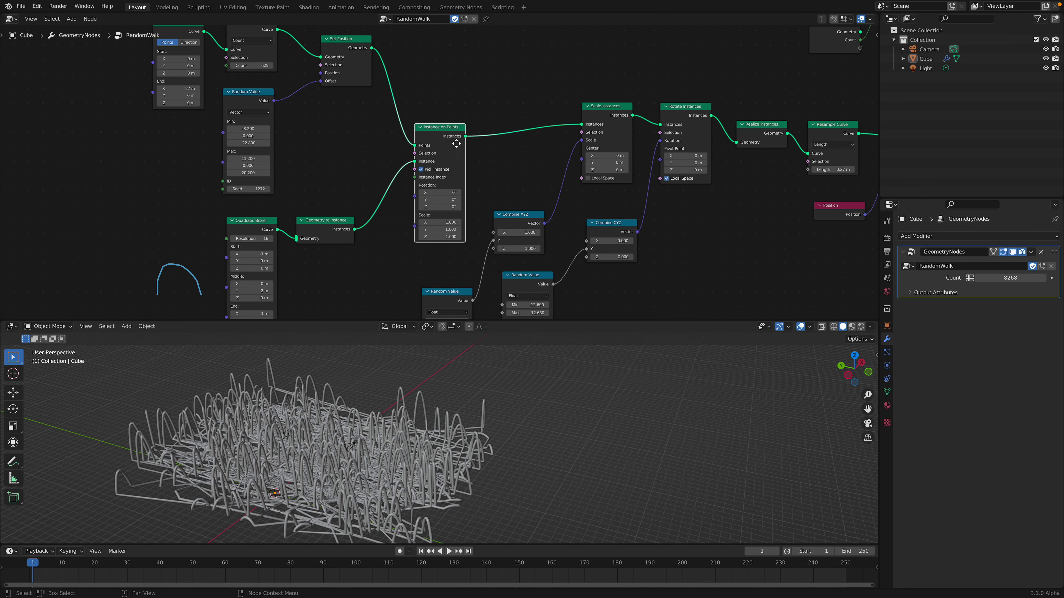
{"action": "scroll", "coordinate": [469, 144], "scroll_direction": "up", "scroll_amount": 2}
{"action": "left_click_drag", "start_coordinate": [785, 122], "coordinate": [776, 121]}
{"action": "middle_click_drag", "start_coordinate": [770, 121], "coordinate": [731, 126]}
{"action": "left_click_drag", "start_coordinate": [264, 238], "coordinate": [270, 224]}
{"action": "left_click", "coordinate": [742, 128]}
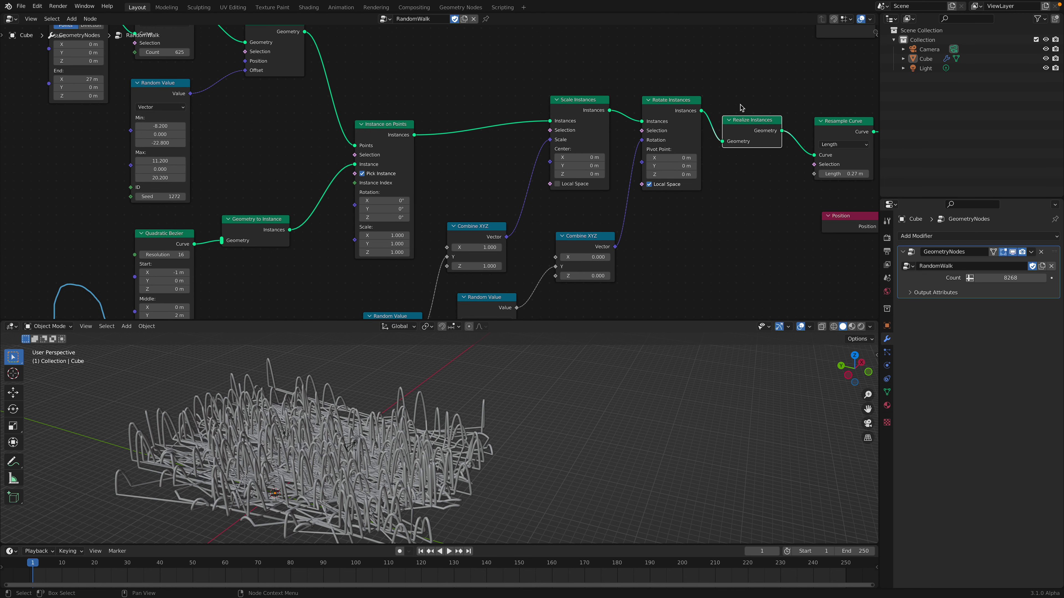
Step: Adjust the positions of the rotation Combine XYZ, Scale Instances, Rotate Instances and Curve Line nodes
{"action": "left_click_drag", "start_coordinate": [604, 237], "coordinate": [603, 230]}
{"action": "left_click_drag", "start_coordinate": [584, 110], "coordinate": [572, 112]}
{"action": "left_click_drag", "start_coordinate": [685, 101], "coordinate": [671, 101]}
{"action": "middle_click_drag", "start_coordinate": [396, 151], "coordinate": [507, 167]}
{"action": "middle_click_drag", "start_coordinate": [299, 106], "coordinate": [336, 129]}
{"action": "middle_click_drag", "start_coordinate": [364, 162], "coordinate": [372, 176]}
{"action": "left_click_drag", "start_coordinate": [245, 64], "coordinate": [240, 64]}
Step: Try End X values of 58.4 m and 6 m on the Curve Line node
{"action": "left_click_drag", "start_coordinate": [239, 131], "coordinate": [279, 131], "text": "shift"}
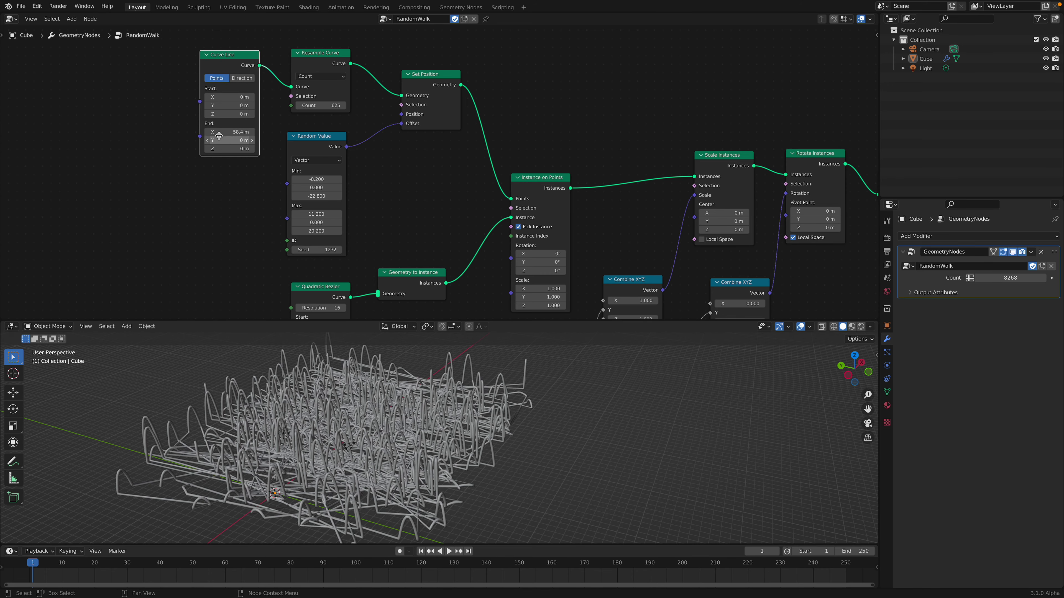
{"action": "scroll", "coordinate": [293, 368], "scroll_direction": "down", "scroll_amount": 2}
{"action": "middle_click_drag", "start_coordinate": [293, 373], "coordinate": [310, 373]}
{"action": "left_click_drag", "start_coordinate": [229, 132], "coordinate": [180, 131]}
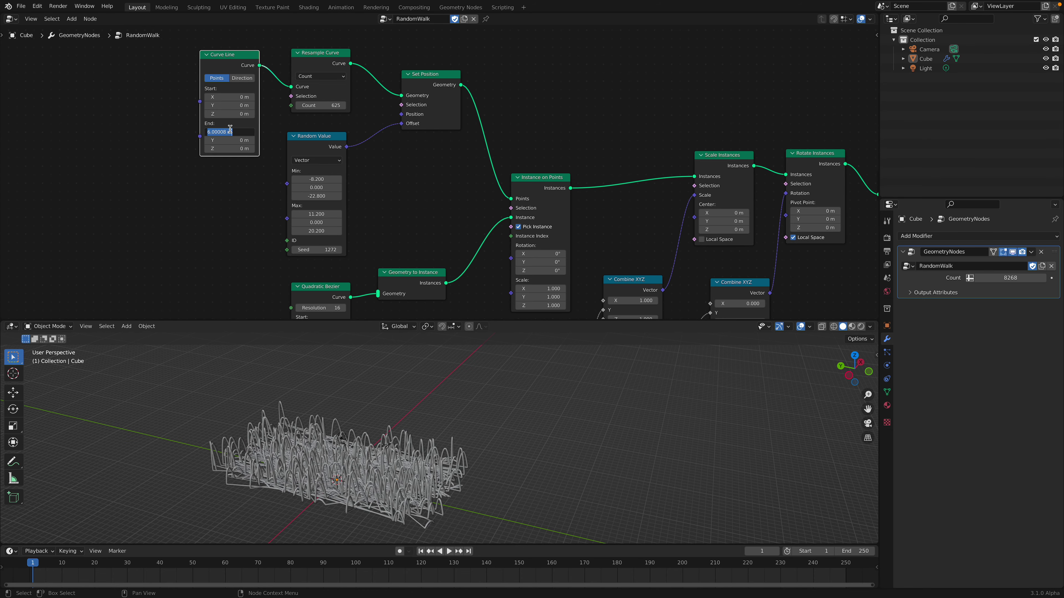
{"action": "type", "text": "0"}
{"action": "key", "text": "Return"}
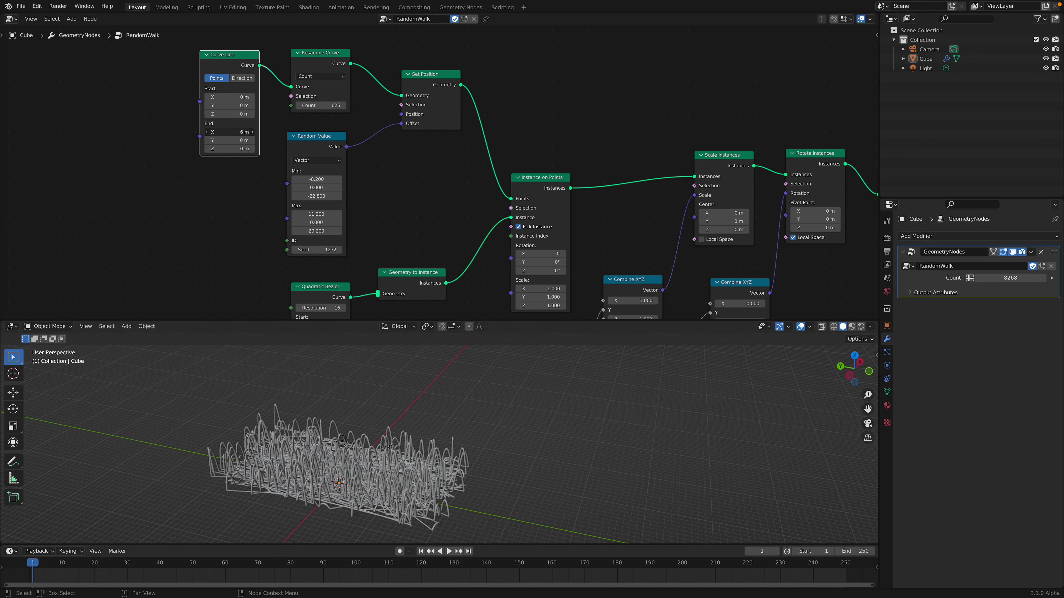
Step: Set the Curve Line node's End X to 40.4 m
{"action": "left_click_drag", "start_coordinate": [229, 132], "coordinate": [276, 148]}
{"action": "key", "text": "ctrl+z"}
{"action": "key", "text": "Escape"}
{"action": "middle_click_drag", "start_coordinate": [372, 435], "coordinate": [409, 426]}
{"action": "middle_click_drag", "start_coordinate": [392, 218], "coordinate": [373, 174]}
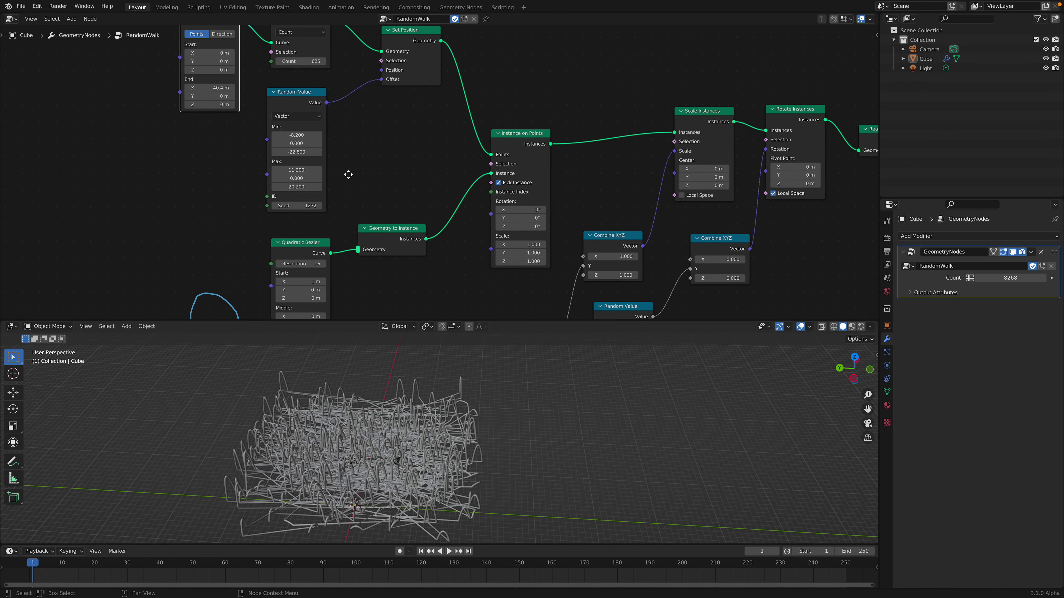
Step: Set the count of the Resample Curve node following the Curve Line to 519 and nudge that node
{"action": "middle_click_drag", "start_coordinate": [307, 95], "coordinate": [309, 124]}
{"action": "left_click_drag", "start_coordinate": [308, 120], "coordinate": [307, 89]}
{"action": "middle_click_drag", "start_coordinate": [394, 208], "coordinate": [268, 203]}
{"action": "left_click", "coordinate": [108, 68]}
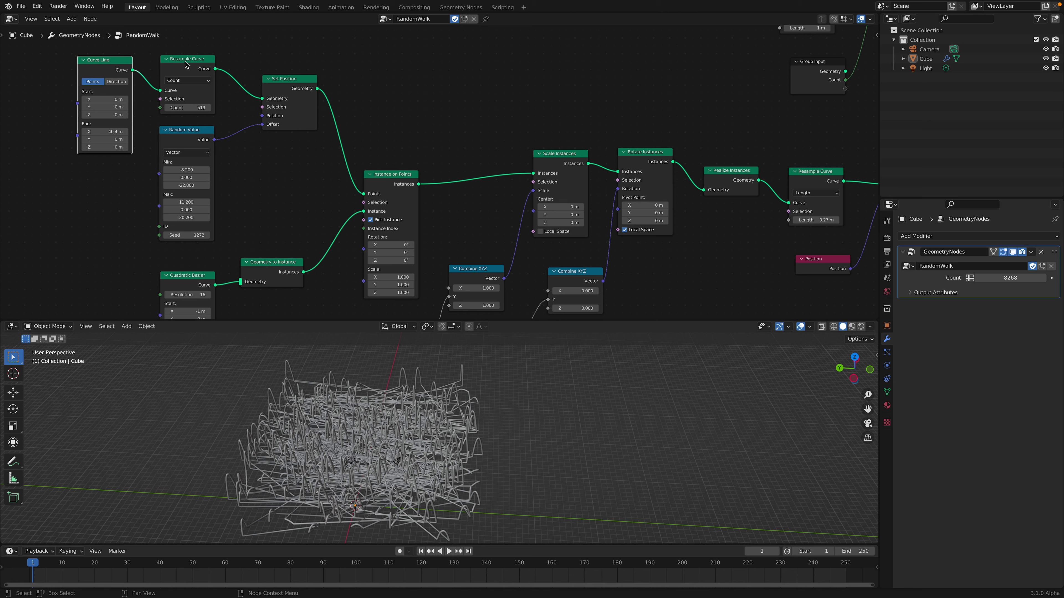
{"action": "left_click_drag", "start_coordinate": [189, 65], "coordinate": [186, 63]}
Step: Reposition the Resample Curve node after Realize Instances and set its length to 0.37 m
{"action": "left_click_drag", "start_coordinate": [806, 172], "coordinate": [801, 168]}
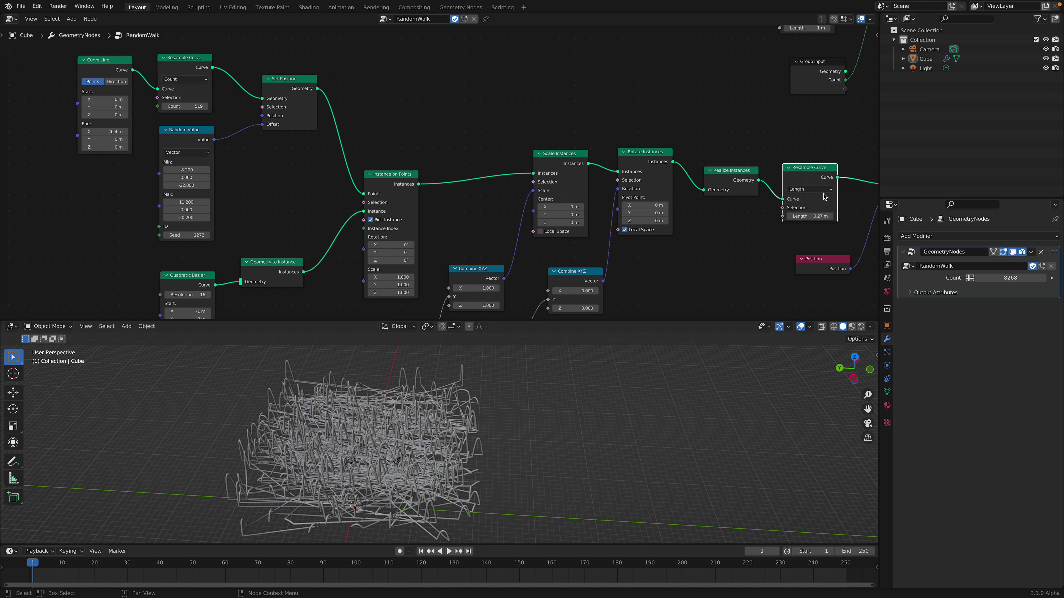
{"action": "left_click", "coordinate": [822, 190]}
{"action": "left_click", "coordinate": [814, 215]}
{"action": "left_click_drag", "start_coordinate": [818, 213], "coordinate": [791, 217], "text": "shift"}
{"action": "middle_click_drag", "start_coordinate": [487, 364], "coordinate": [468, 353]}
{"action": "middle_click_drag", "start_coordinate": [393, 201], "coordinate": [419, 171]}
Step: Reposition the Quadratic Bezier, Geometry to Instance and Instance on Points nodes and save the file
{"action": "middle_click_drag", "start_coordinate": [228, 257], "coordinate": [258, 211]}
{"action": "left_click_drag", "start_coordinate": [230, 217], "coordinate": [229, 207]}
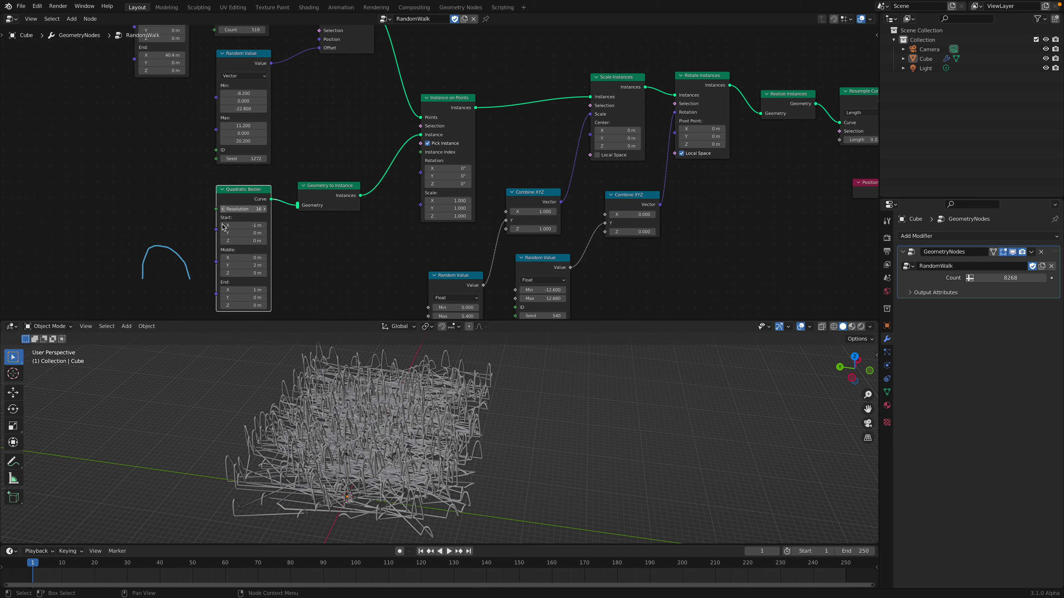
{"action": "middle_click_drag", "start_coordinate": [308, 205], "coordinate": [284, 239]}
{"action": "left_click_drag", "start_coordinate": [284, 239], "coordinate": [284, 227]}
{"action": "left_click_drag", "start_coordinate": [394, 152], "coordinate": [397, 141]}
{"action": "middle_click_drag", "start_coordinate": [192, 108], "coordinate": [217, 105]}
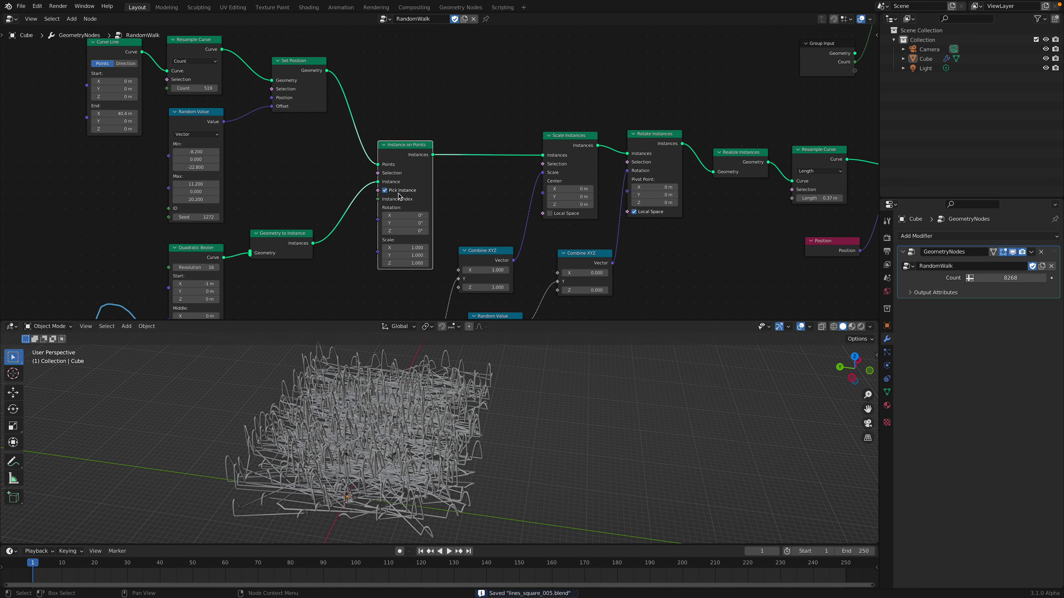
{"action": "key", "text": "ctrl+s"}
Step: Nudge the Scale Instances node, set the scale Random Value's Min to 0.240 and Max to 5.520, and save the file
{"action": "middle_click_drag", "start_coordinate": [396, 192], "coordinate": [378, 170]}
{"action": "middle_click_drag", "start_coordinate": [309, 190], "coordinate": [296, 174]}
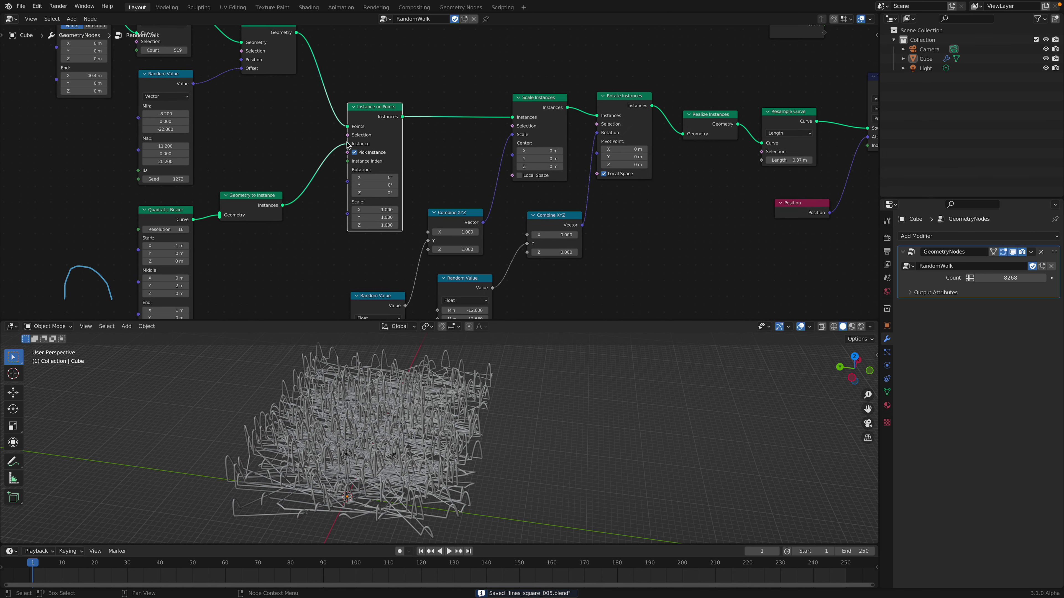
{"action": "scroll", "coordinate": [426, 209], "scroll_direction": "down", "scroll_amount": 1}
{"action": "middle_click_drag", "start_coordinate": [428, 210], "coordinate": [367, 196]}
{"action": "middle_click_drag", "start_coordinate": [461, 125], "coordinate": [413, 121]}
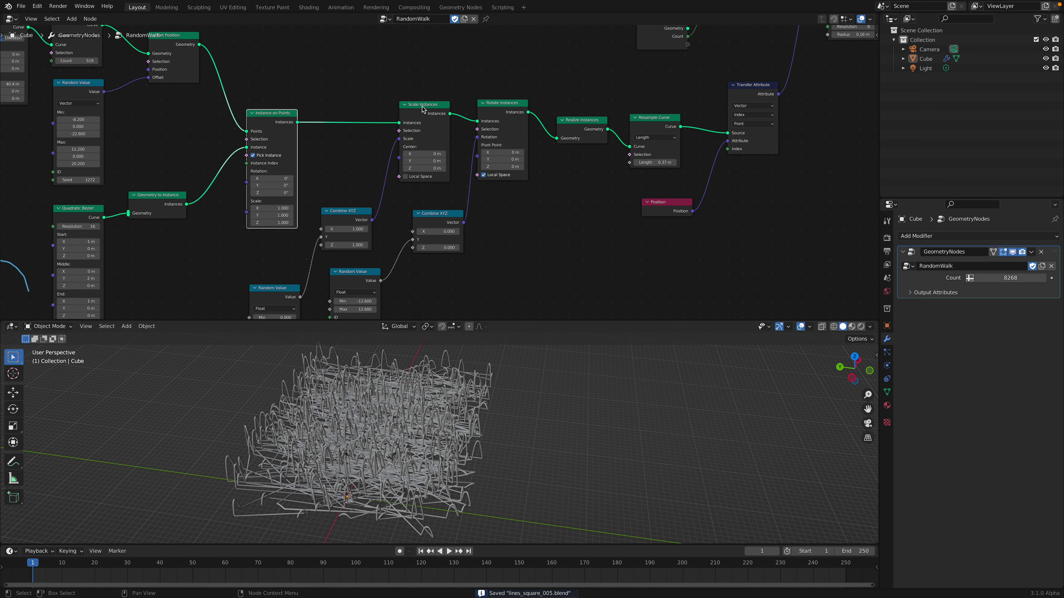
{"action": "left_click_drag", "start_coordinate": [422, 114], "coordinate": [421, 110]}
{"action": "middle_click_drag", "start_coordinate": [373, 189], "coordinate": [387, 140]}
{"action": "left_click_drag", "start_coordinate": [293, 293], "coordinate": [294, 269], "text": "shift"}
{"action": "key", "text": "ctrl+s"}
{"action": "middle_click_drag", "start_coordinate": [379, 225], "coordinate": [369, 257]}
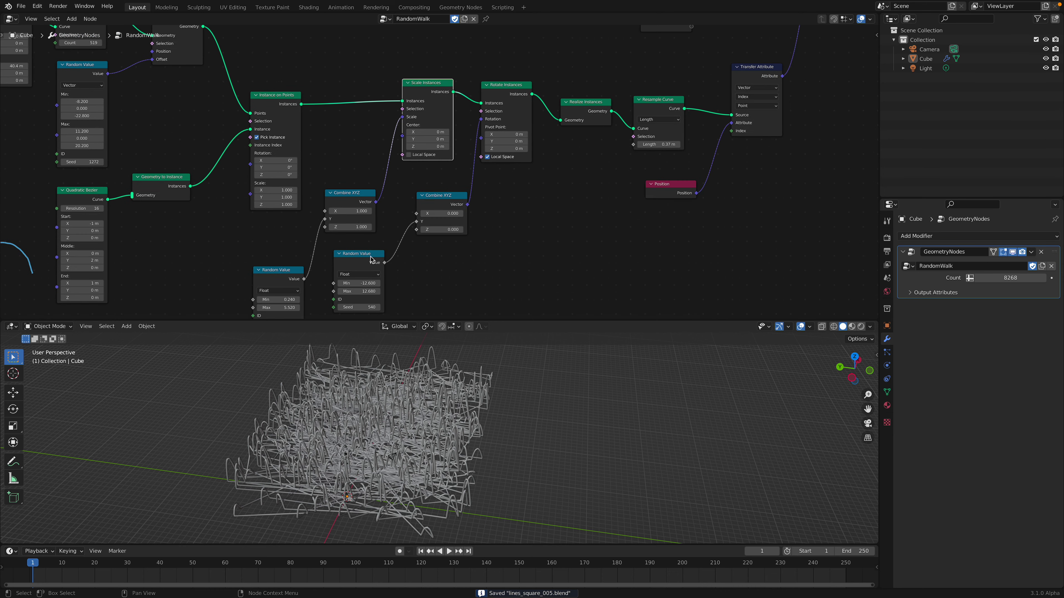
Step: Nudge the scale Combine XYZ and Rotate Instances nodes and set the rotation Random Value's seed to 940
{"action": "left_click_drag", "start_coordinate": [357, 195], "coordinate": [358, 190]}
{"action": "middle_click_drag", "start_coordinate": [412, 185], "coordinate": [389, 176]}
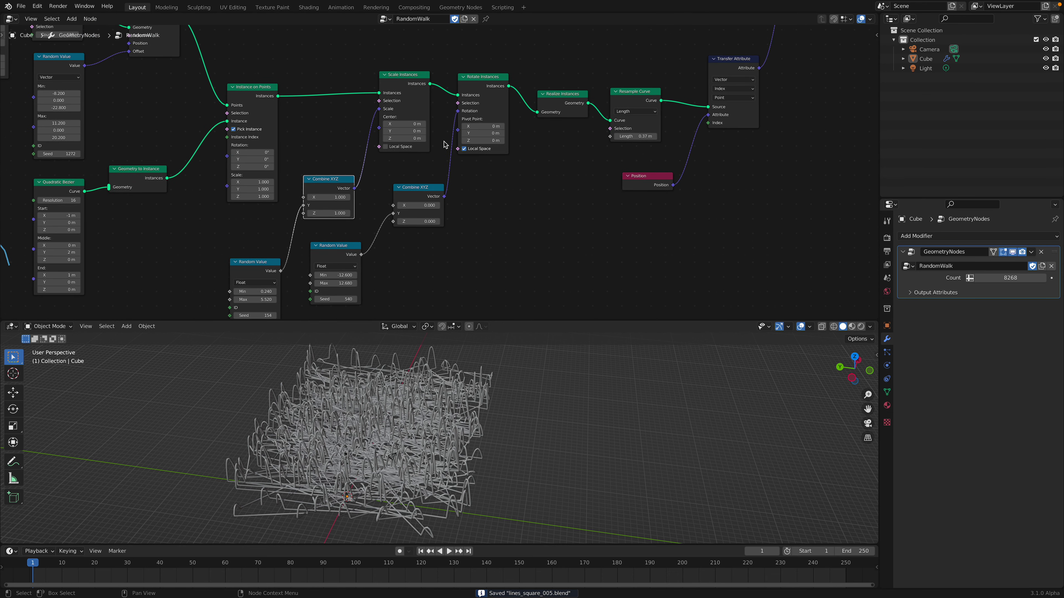
{"action": "left_click_drag", "start_coordinate": [487, 92], "coordinate": [485, 97]}
{"action": "left_click_drag", "start_coordinate": [335, 299], "coordinate": [443, 299]}
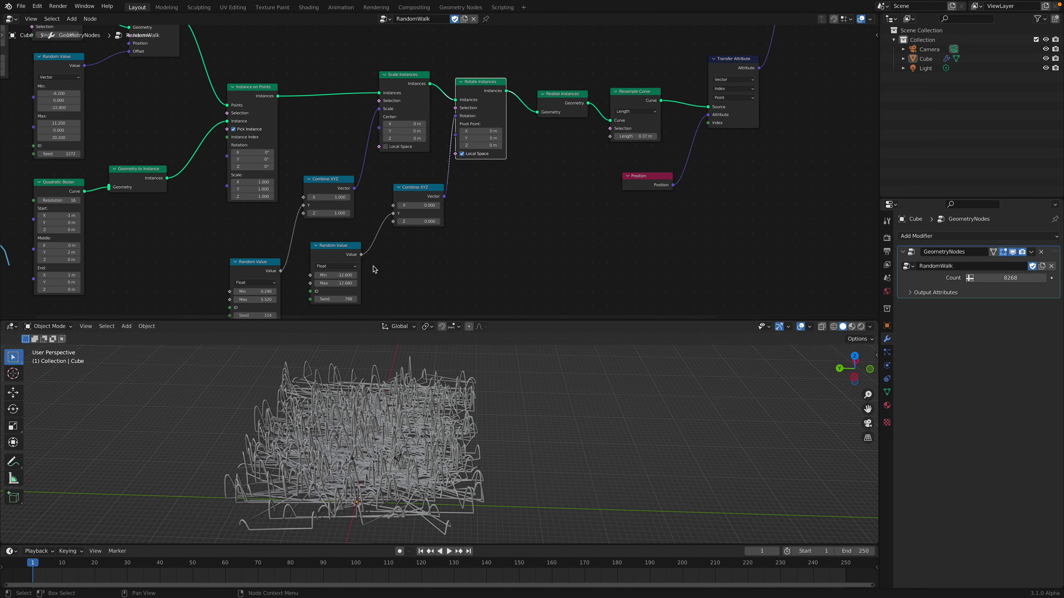
{"action": "left_click_drag", "start_coordinate": [348, 299], "coordinate": [407, 299]}
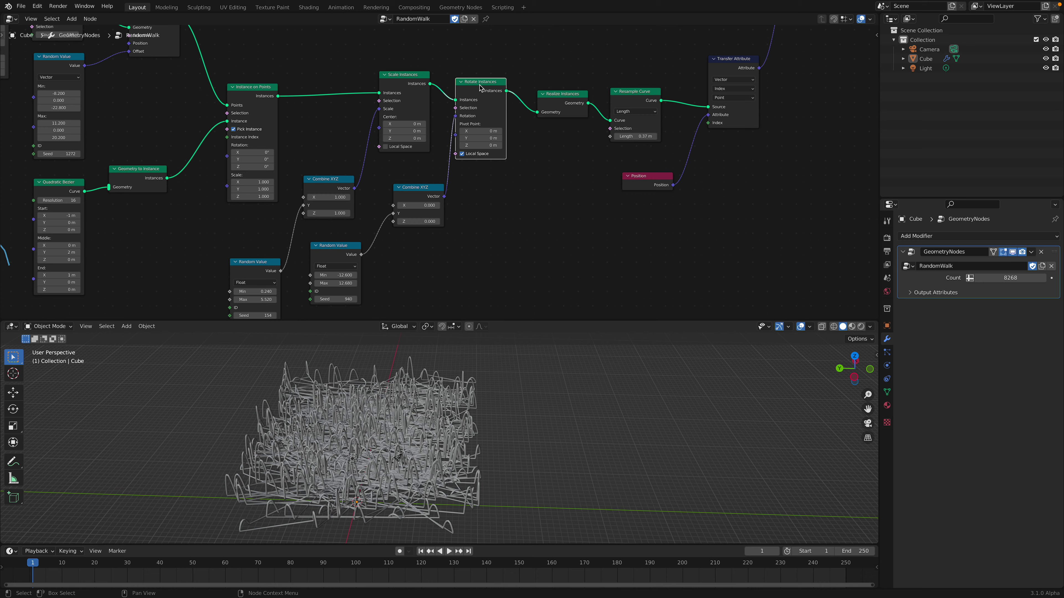
Step: Mute the Rotate Instances node, inspect the unrotated arches from the side, and unmute the node
{"action": "key", "text": "m"}
{"action": "middle_click_drag", "start_coordinate": [461, 432], "coordinate": [352, 447]}
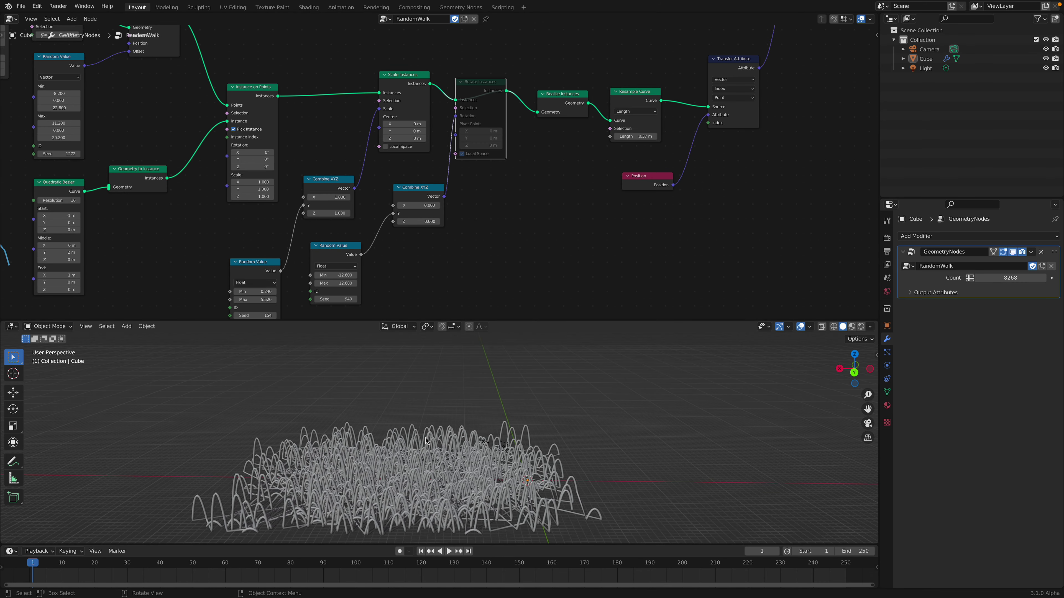
{"action": "key", "text": "m"}
Step: Save the file and reposition the Position and Transfer Attribute nodes
{"action": "left_click", "coordinate": [560, 102]}
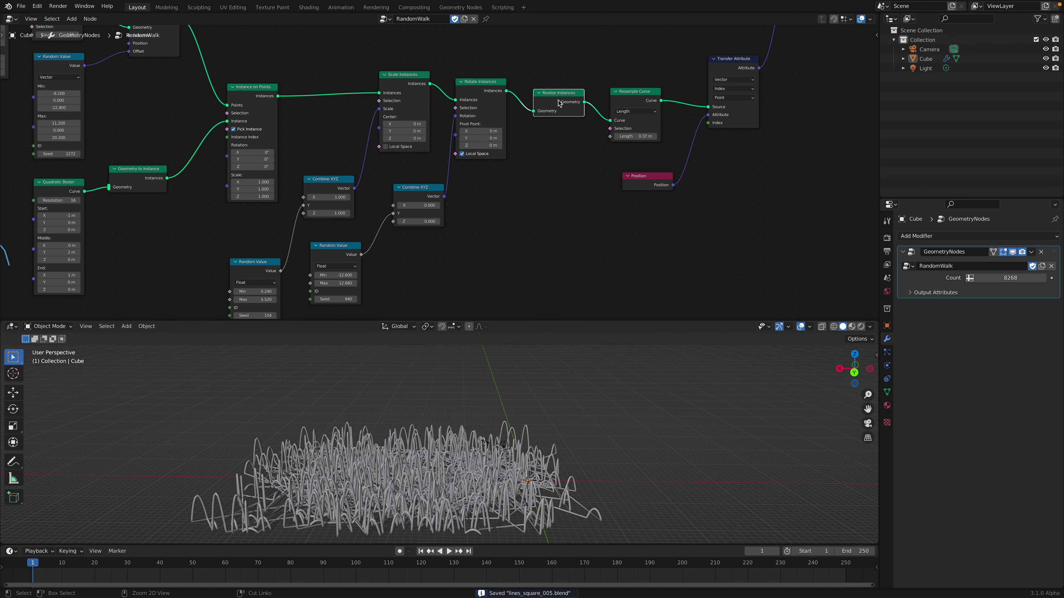
{"action": "key", "text": "ctrl+s"}
{"action": "middle_click_drag", "start_coordinate": [559, 102], "coordinate": [462, 110]}
{"action": "scroll", "coordinate": [462, 110], "scroll_direction": "up", "scroll_amount": 1}
{"action": "left_click_drag", "start_coordinate": [564, 192], "coordinate": [554, 194]}
{"action": "middle_click_drag", "start_coordinate": [658, 79], "coordinate": [596, 136]}
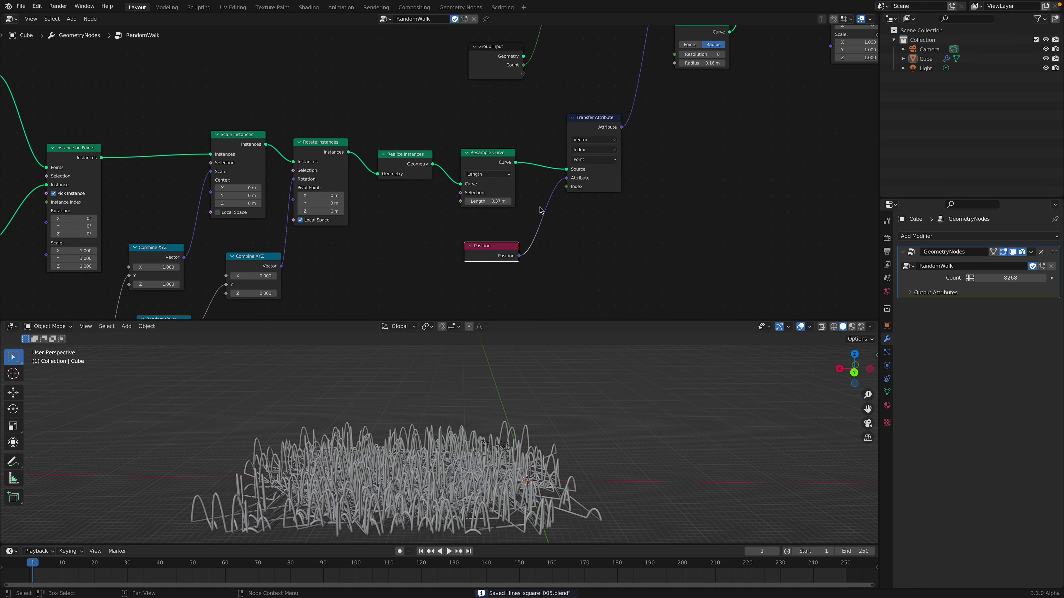
{"action": "left_click_drag", "start_coordinate": [597, 124], "coordinate": [603, 112]}
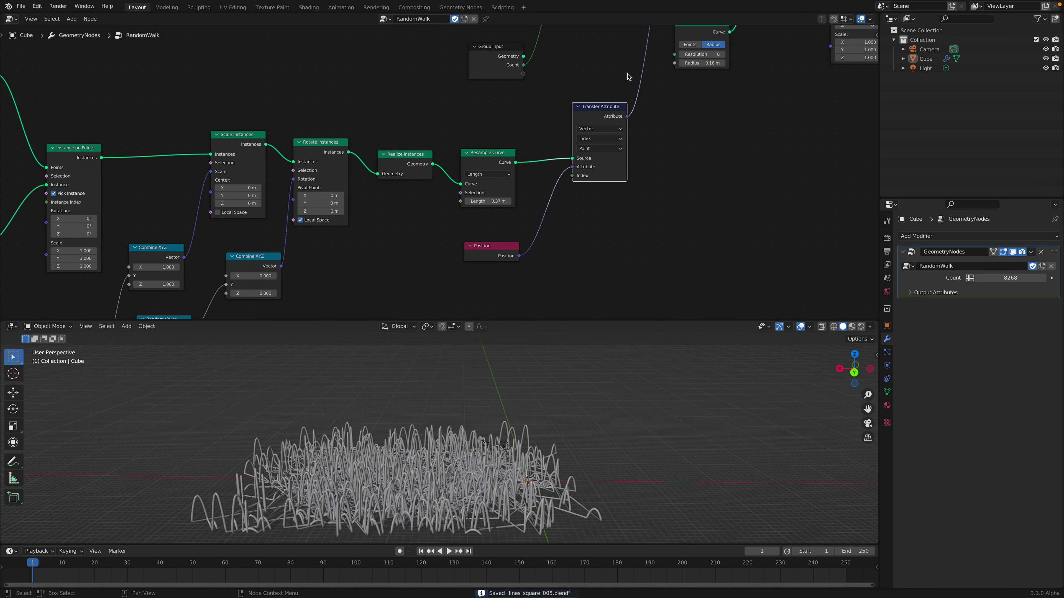
Step: Try the Nearest Face Interpolated mapping on the Transfer Attribute node and undo it
{"action": "scroll", "coordinate": [628, 100], "scroll_direction": "up", "scroll_amount": 1}
{"action": "left_click", "coordinate": [623, 133]}
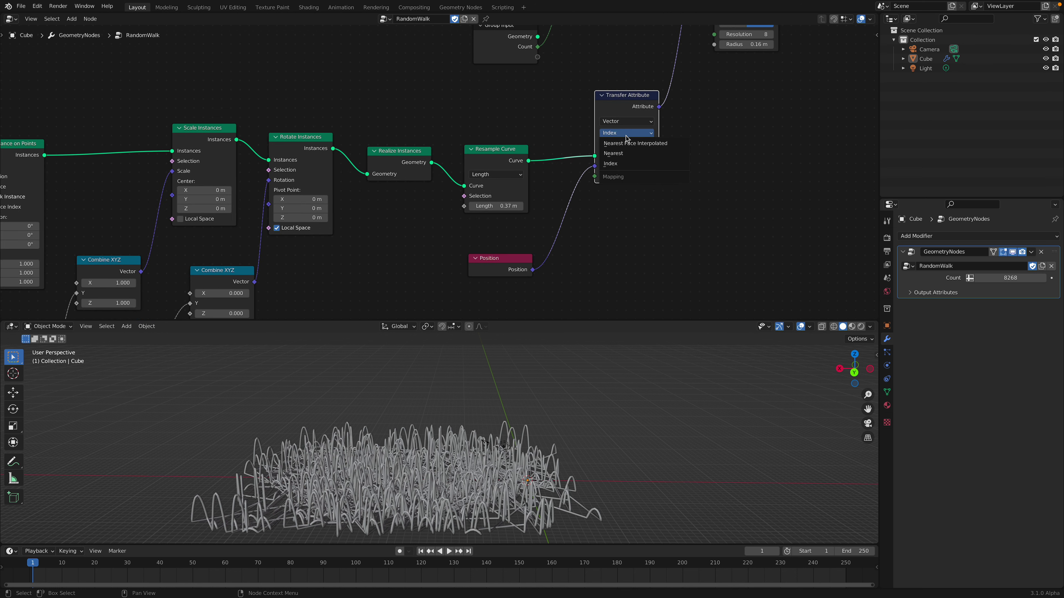
{"action": "left_click", "coordinate": [633, 143]}
{"action": "key", "text": "ctrl+z"}
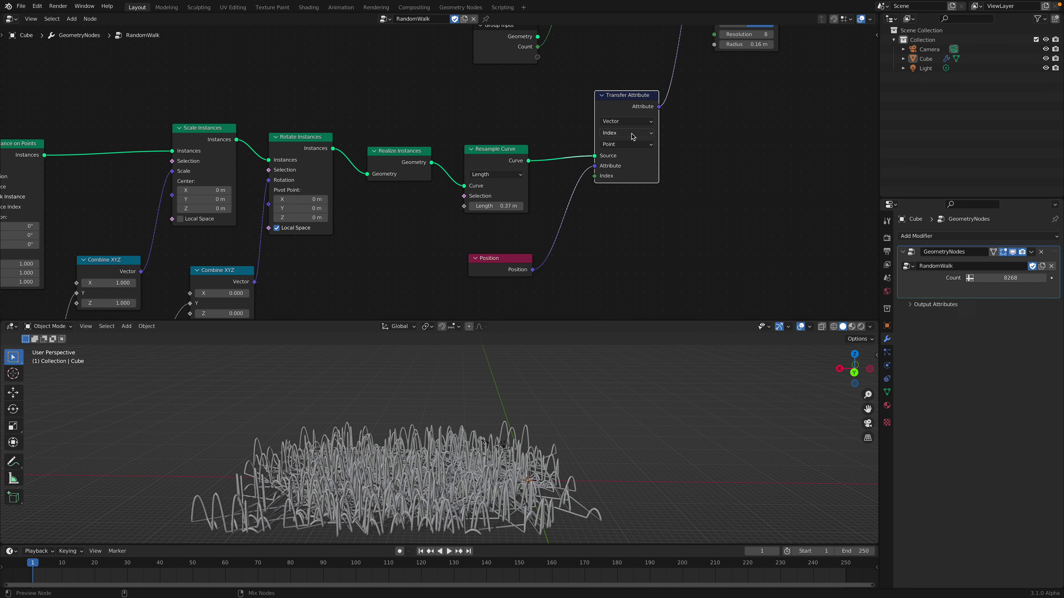
Step: Try the Face domain on the Transfer Attribute node and restore the Point domain
{"action": "left_click", "coordinate": [631, 145]}
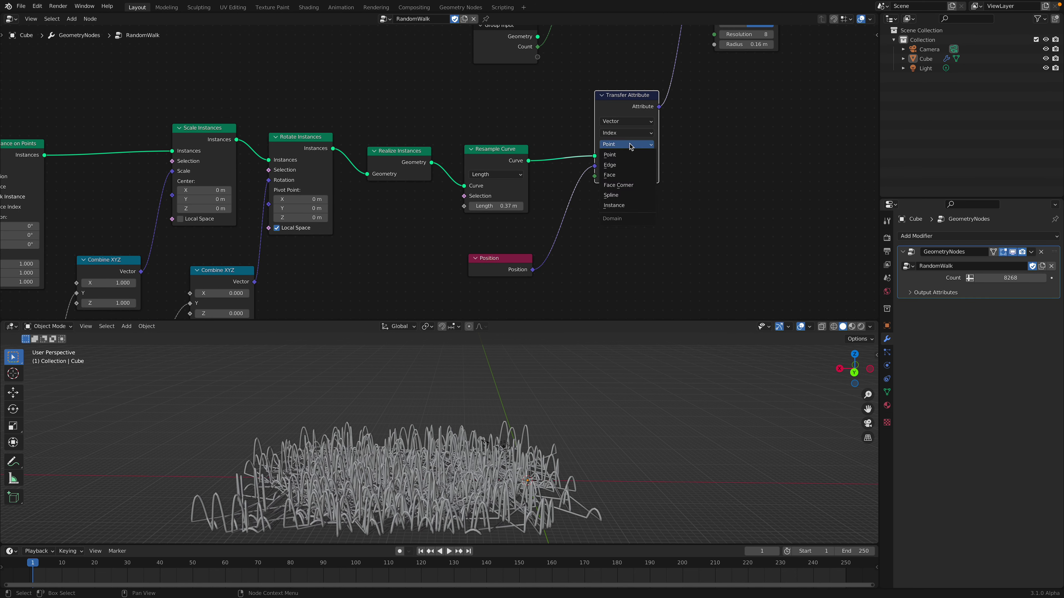
{"action": "left_click", "coordinate": [629, 165]}
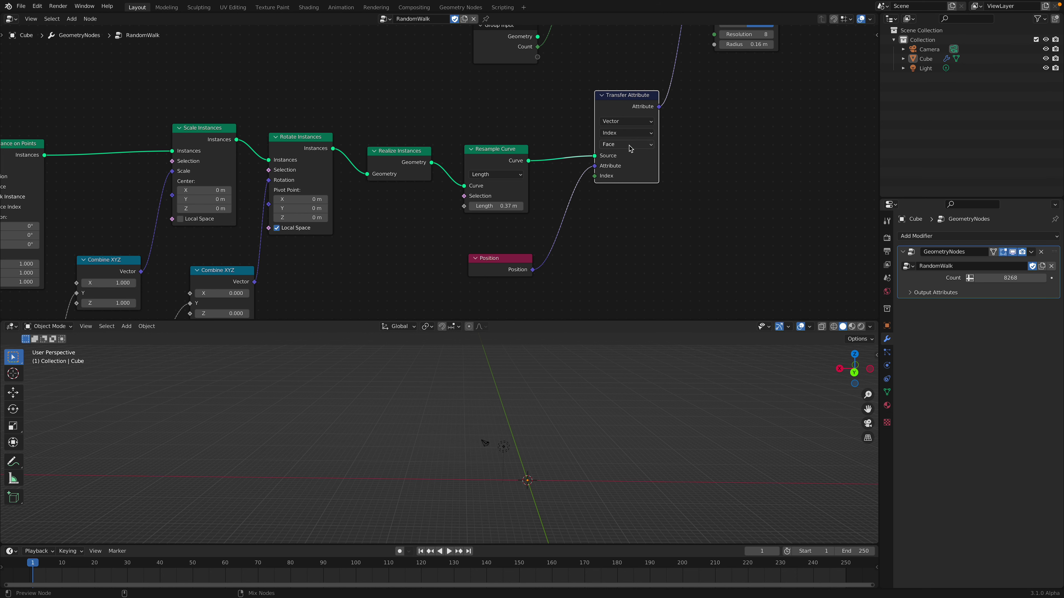
{"action": "scroll", "coordinate": [630, 148], "scroll_direction": "down", "scroll_amount": 2, "text": "ctrl"}
{"action": "scroll", "coordinate": [629, 146], "scroll_direction": "down", "scroll_amount": 1, "text": "ctrl"}
{"action": "left_click", "coordinate": [629, 146]}
{"action": "left_click", "coordinate": [629, 154]}
Step: Show the Transfer Attribute node's data type options without changing them and save the file
{"action": "left_click", "coordinate": [624, 125]}
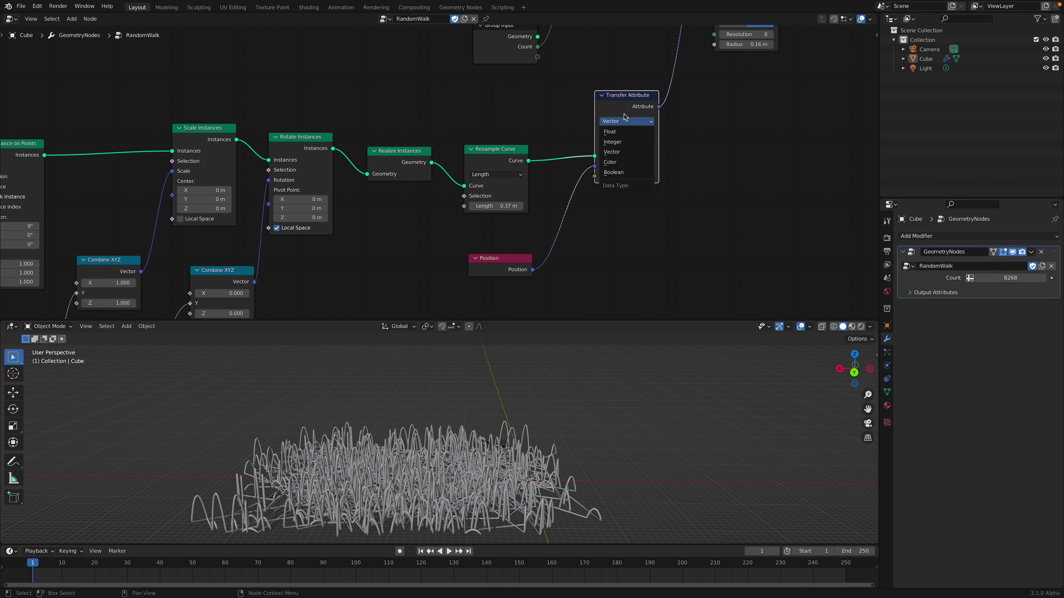
{"action": "left_click_drag", "start_coordinate": [627, 109], "coordinate": [621, 104]}
{"action": "key", "text": "ctrl+s"}
Step: Open the recent file lines_square_003.blend
{"action": "scroll", "coordinate": [619, 110], "scroll_direction": "down", "scroll_amount": 1}
{"action": "middle_click_drag", "start_coordinate": [529, 386], "coordinate": [506, 414]}
{"action": "middle_click_drag", "start_coordinate": [440, 406], "coordinate": [428, 404]}
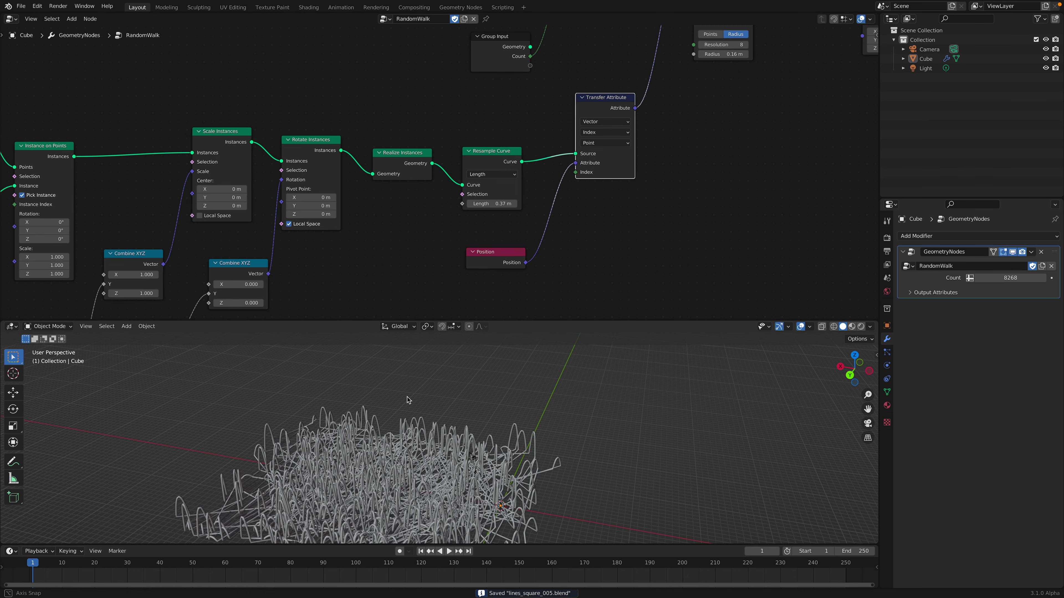
{"action": "scroll", "coordinate": [431, 153], "scroll_direction": "down", "scroll_amount": 1}
{"action": "middle_click_drag", "start_coordinate": [482, 104], "coordinate": [444, 222]}
{"action": "middle_click_drag", "start_coordinate": [71, 56], "coordinate": [126, 80]}
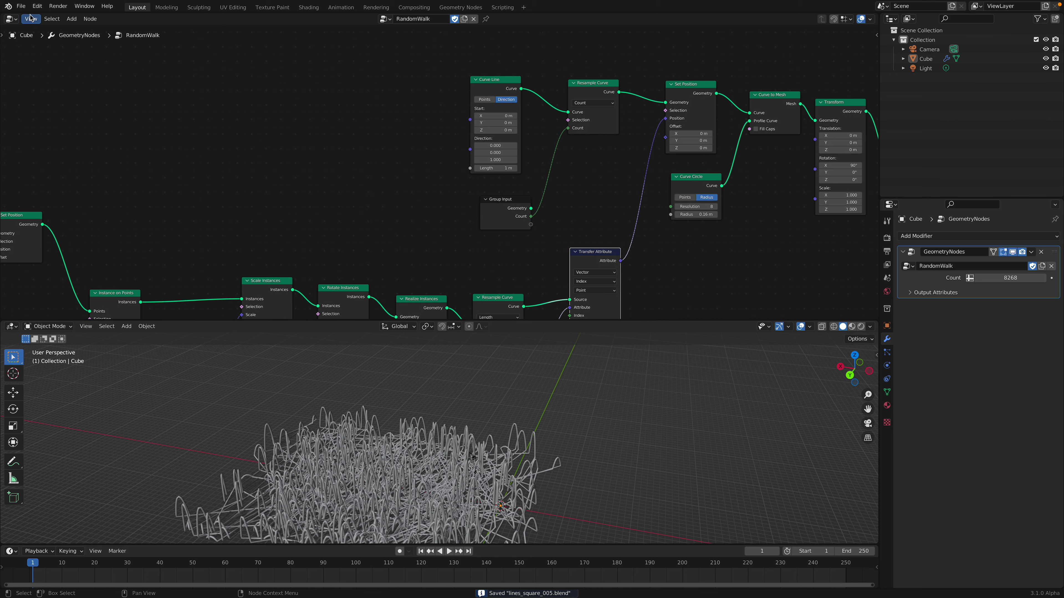
{"action": "left_click", "coordinate": [22, 7]}
{"action": "mouse_move", "coordinate": [46, 36]}
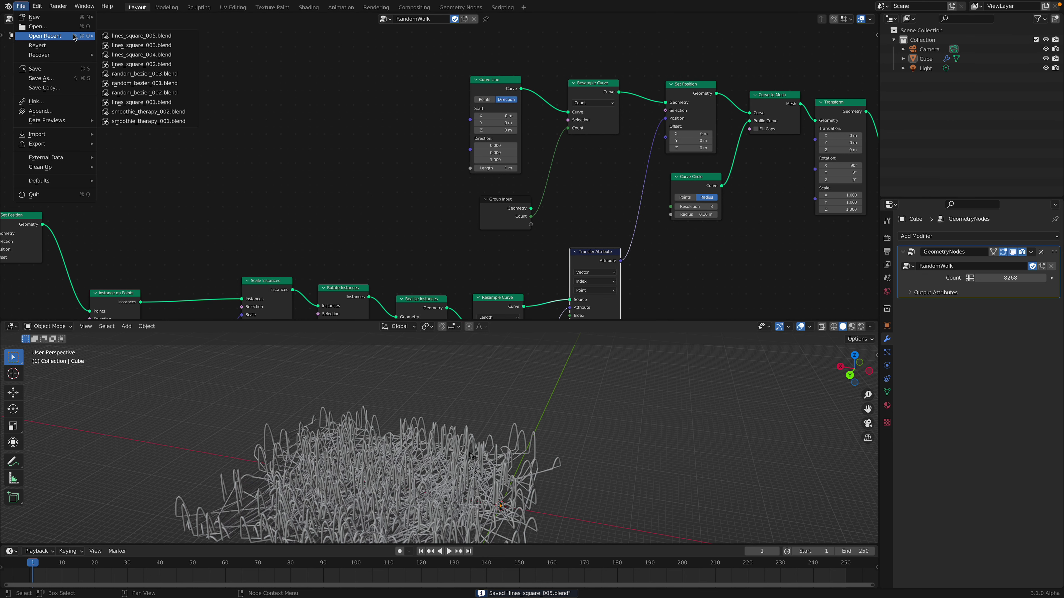
{"action": "left_click", "coordinate": [144, 45]}
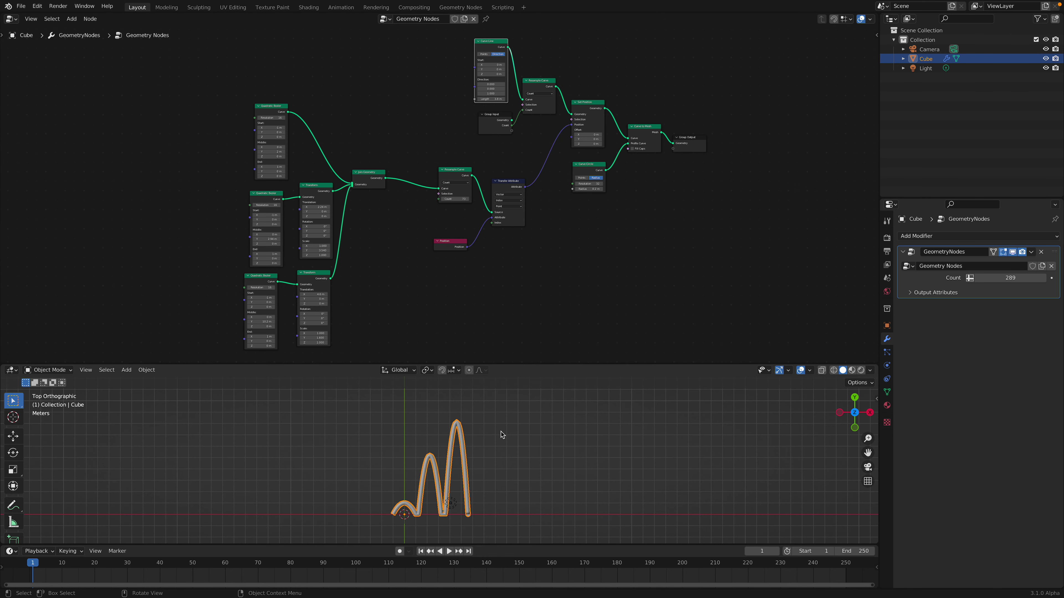
Step: Enlarge the 3D viewport and set the first arch's Quadratic Bezier Middle Y to 4 m
{"action": "left_click_drag", "start_coordinate": [534, 364], "coordinate": [534, 282]}
{"action": "scroll", "coordinate": [238, 154], "scroll_direction": "up", "scroll_amount": 2}
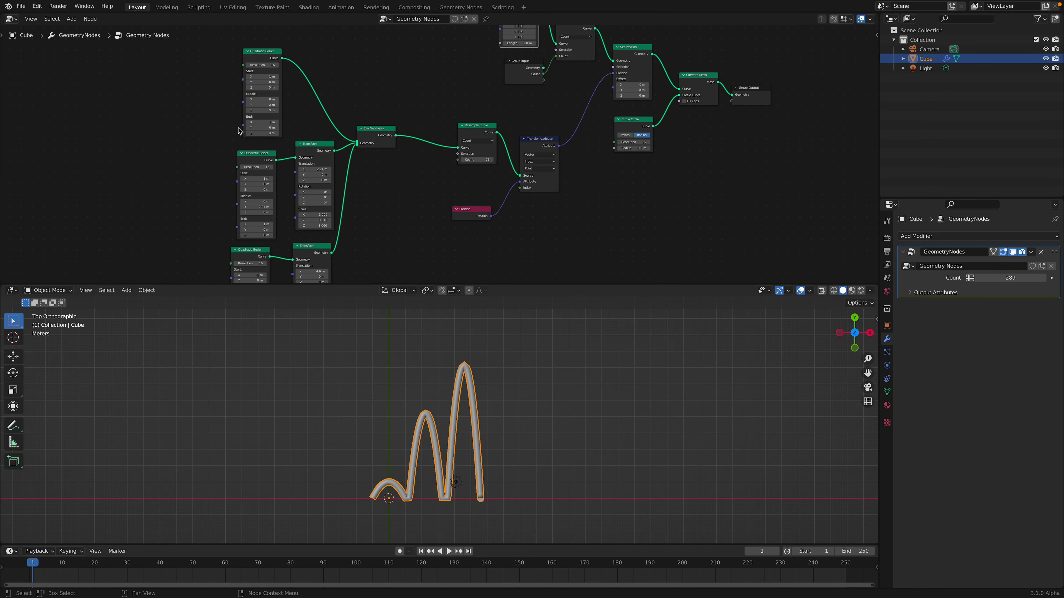
{"action": "scroll", "coordinate": [369, 234], "scroll_direction": "up", "scroll_amount": 2}
{"action": "middle_click_drag", "start_coordinate": [289, 172], "coordinate": [295, 186]}
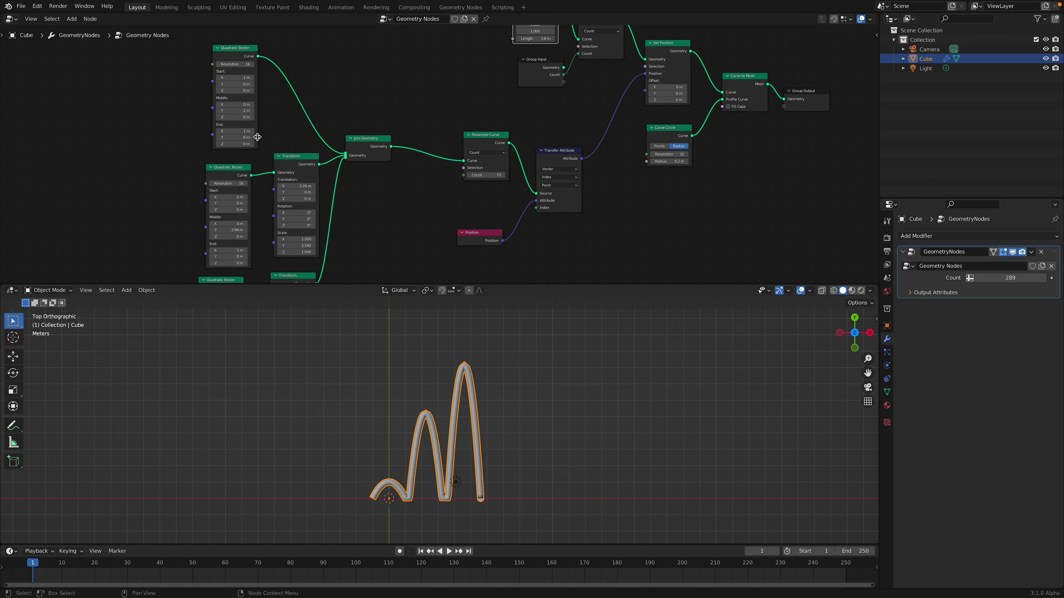
{"action": "mouse_move", "coordinate": [239, 111]}
{"action": "left_mouse_down"}
{"action": "mouse_move", "coordinate": [273, 111]}
{"action": "mouse_move", "coordinate": [257, 111]}
{"action": "left_mouse_up"}
Step: Set the Quadratic Bezier Middle Y to 3.14 m for the second arch and 12.6 m for the third
{"action": "middle_click_drag", "start_coordinate": [228, 183], "coordinate": [236, 154]}
{"action": "mouse_move", "coordinate": [235, 201]}
{"action": "left_mouse_down"}
{"action": "mouse_move", "coordinate": [272, 201]}
{"action": "mouse_move", "coordinate": [241, 201]}
{"action": "left_mouse_up"}
{"action": "middle_click_drag", "start_coordinate": [239, 200], "coordinate": [235, 148]}
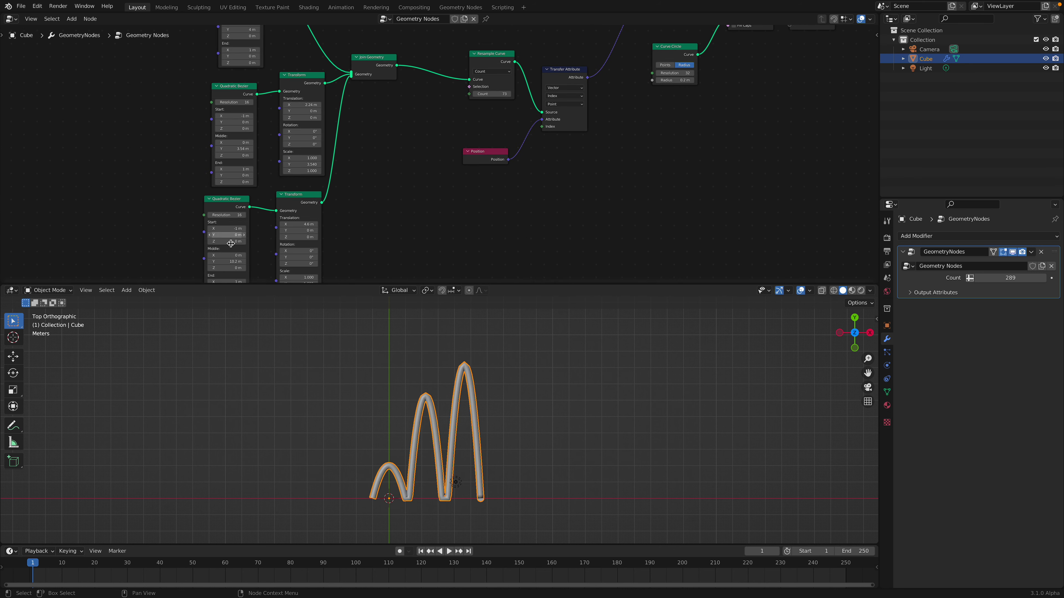
{"action": "left_click_drag", "start_coordinate": [226, 261], "coordinate": [245, 261]}
Step: Reset the Y scale to 1.000 on the Transform nodes of the second and third arches
{"action": "middle_click_drag", "start_coordinate": [331, 189], "coordinate": [325, 164]}
{"action": "mouse_move", "coordinate": [296, 139]}
{"action": "left_mouse_down"}
{"action": "mouse_move", "coordinate": [315, 139]}
{"action": "mouse_move", "coordinate": [305, 139]}
{"action": "left_mouse_up"}
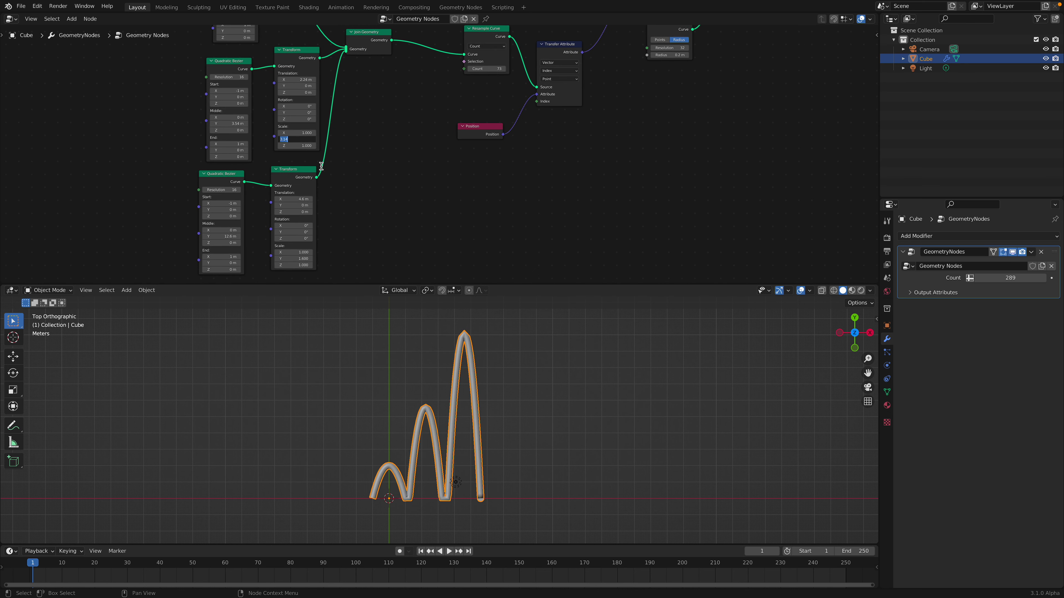
{"action": "key", "text": "ctrl+z"}
{"action": "left_click_drag", "start_coordinate": [305, 258], "coordinate": [338, 260]}
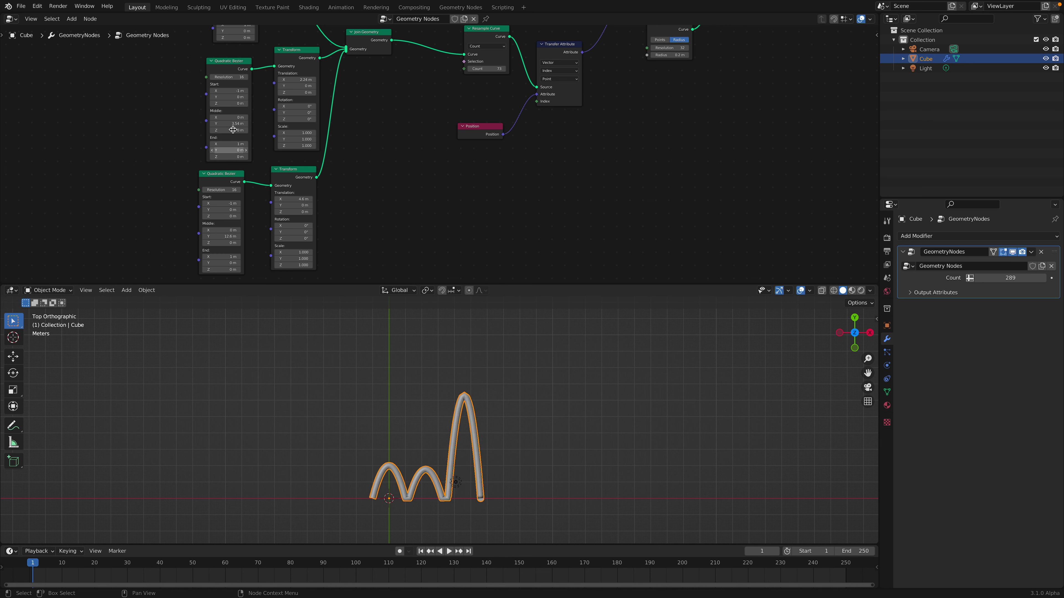
Step: Set the second arch's Quadratic Bezier Middle Y to 8.14 m and save the file
{"action": "left_click_drag", "start_coordinate": [229, 123], "coordinate": [278, 124]}
{"action": "key", "text": "ctrl+s"}
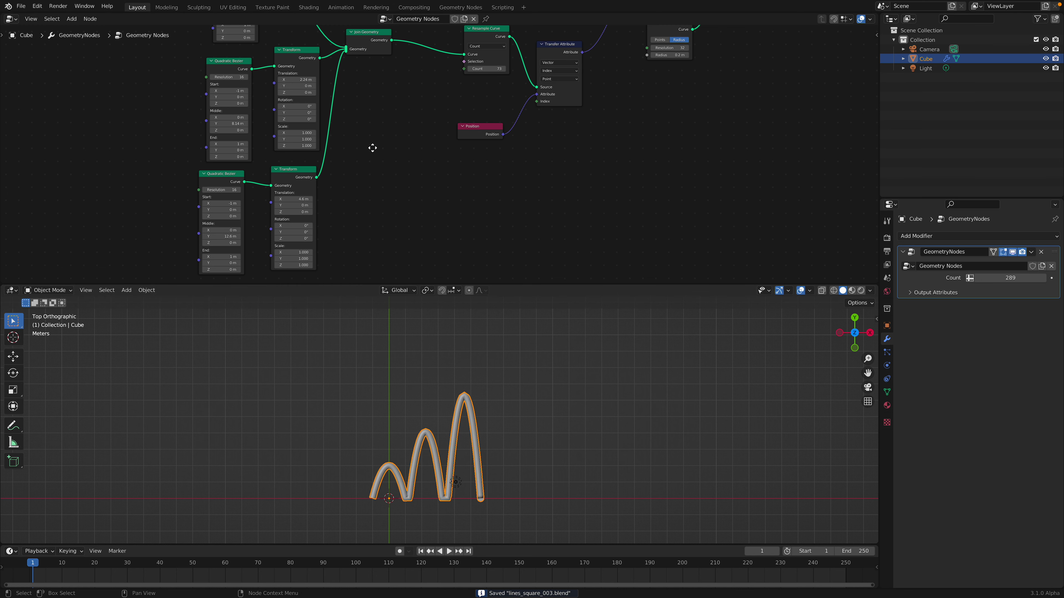
{"action": "middle_click_drag", "start_coordinate": [372, 147], "coordinate": [347, 215]}
{"action": "middle_click_drag", "start_coordinate": [329, 122], "coordinate": [335, 166]}
{"action": "middle_click_drag", "start_coordinate": [231, 60], "coordinate": [241, 93]}
Step: Reposition the first Quadratic Bezier, Join Geometry, Resample Curve and Position nodes around the Join Geometry chain
{"action": "left_click_drag", "start_coordinate": [232, 88], "coordinate": [274, 82]}
{"action": "middle_click_drag", "start_coordinate": [326, 170], "coordinate": [229, 104]}
{"action": "scroll", "coordinate": [228, 104], "scroll_direction": "up", "scroll_amount": 2}
{"action": "left_click_drag", "start_coordinate": [285, 122], "coordinate": [301, 134]}
{"action": "middle_click_drag", "start_coordinate": [358, 131], "coordinate": [298, 192]}
{"action": "left_click_drag", "start_coordinate": [330, 171], "coordinate": [312, 166]}
{"action": "middle_click_drag", "start_coordinate": [324, 213], "coordinate": [304, 159]}
{"action": "left_click_drag", "start_coordinate": [321, 227], "coordinate": [303, 198]}
{"action": "middle_click_drag", "start_coordinate": [208, 205], "coordinate": [307, 182]}
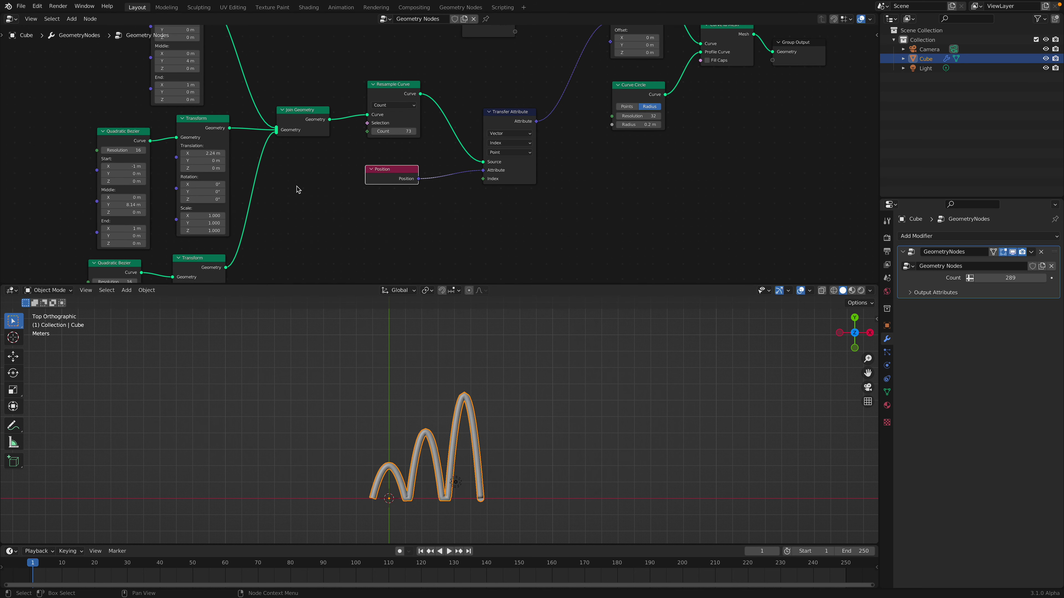
Step: Increase the X translation on the second and third arches' Transform nodes to spread the arches apart
{"action": "left_click_drag", "start_coordinate": [203, 154], "coordinate": [240, 153]}
{"action": "middle_click_drag", "start_coordinate": [243, 221], "coordinate": [246, 139]}
{"action": "left_click_drag", "start_coordinate": [219, 210], "coordinate": [286, 210]}
{"action": "middle_click_drag", "start_coordinate": [496, 441], "coordinate": [442, 457], "text": "shift"}
Step: Reposition the Transfer Attribute node between the lower Resample Curve and Set Position nodes
{"action": "scroll", "coordinate": [473, 200], "scroll_direction": "down", "scroll_amount": 2}
{"action": "middle_click_drag", "start_coordinate": [472, 200], "coordinate": [391, 288]}
{"action": "left_click_drag", "start_coordinate": [409, 167], "coordinate": [392, 150]}
{"action": "middle_click_drag", "start_coordinate": [406, 113], "coordinate": [365, 173]}
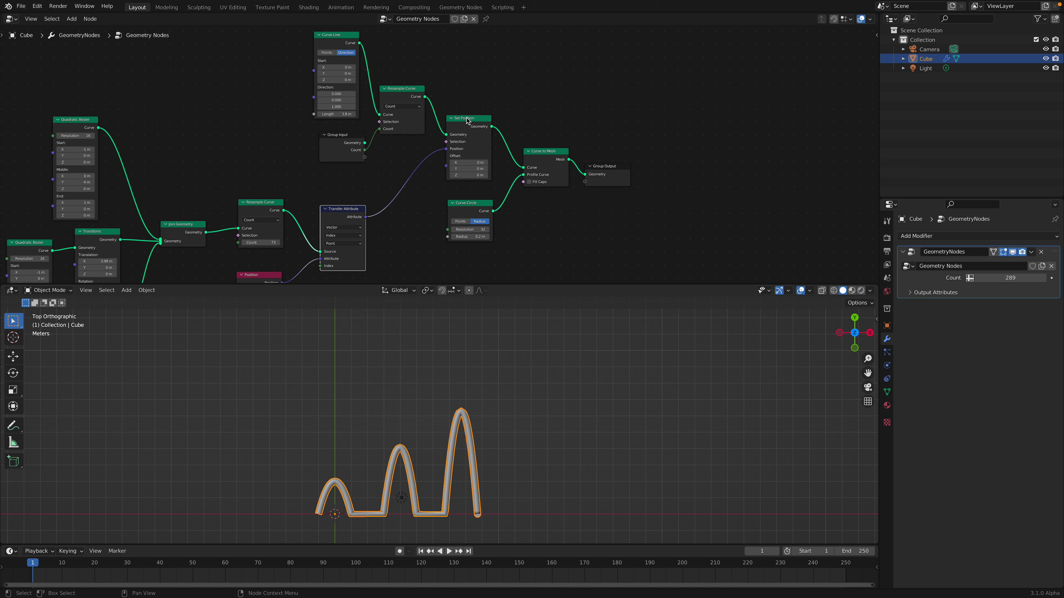
Step: Reposition the Group Input node beside the Curve Line and upper Resample Curve nodes
{"action": "left_click", "coordinate": [336, 40]}
{"action": "left_click_drag", "start_coordinate": [344, 134], "coordinate": [336, 136]}
{"action": "left_click", "coordinate": [395, 99]}
{"action": "left_click", "coordinate": [339, 44]}
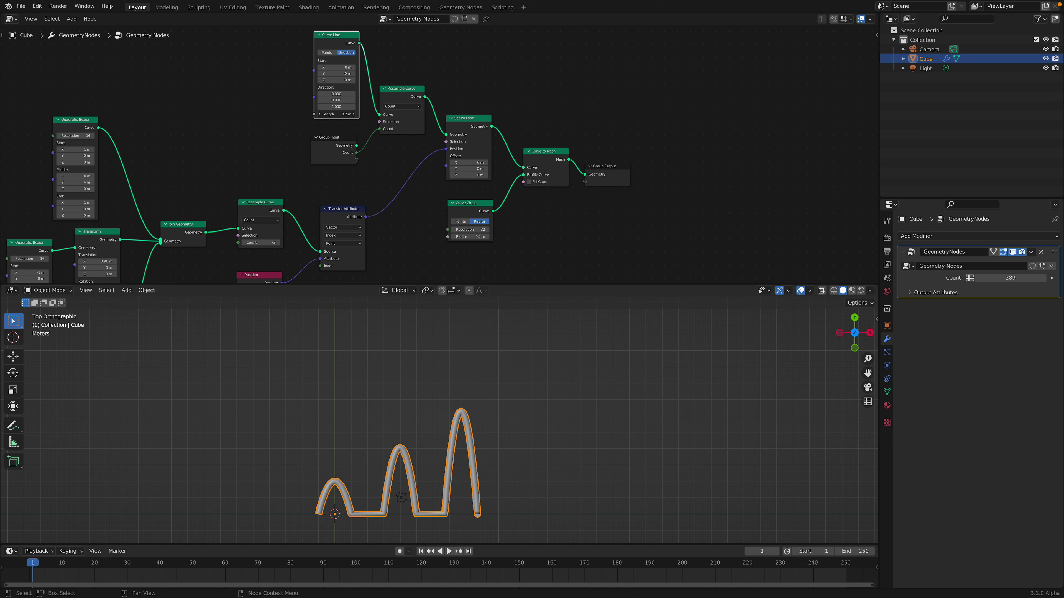
{"action": "left_click_drag", "start_coordinate": [407, 96], "coordinate": [403, 93]}
Step: Set the modifier's Count to 323 and save the file
{"action": "mouse_move", "coordinate": [1010, 278]}
{"action": "left_mouse_down"}
{"action": "mouse_move", "coordinate": [968, 279]}
{"action": "mouse_move", "coordinate": [1013, 278]}
{"action": "left_mouse_up"}
{"action": "middle_click_drag", "start_coordinate": [144, 202], "coordinate": [270, 134]}
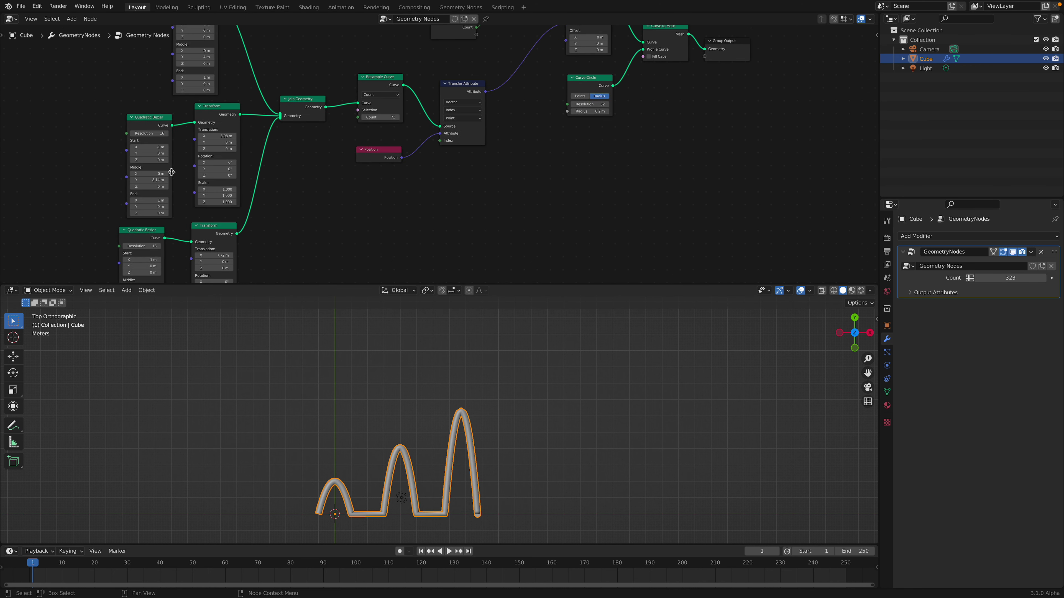
{"action": "middle_click_drag", "start_coordinate": [263, 197], "coordinate": [218, 197]}
{"action": "middle_click_drag", "start_coordinate": [279, 173], "coordinate": [333, 162]}
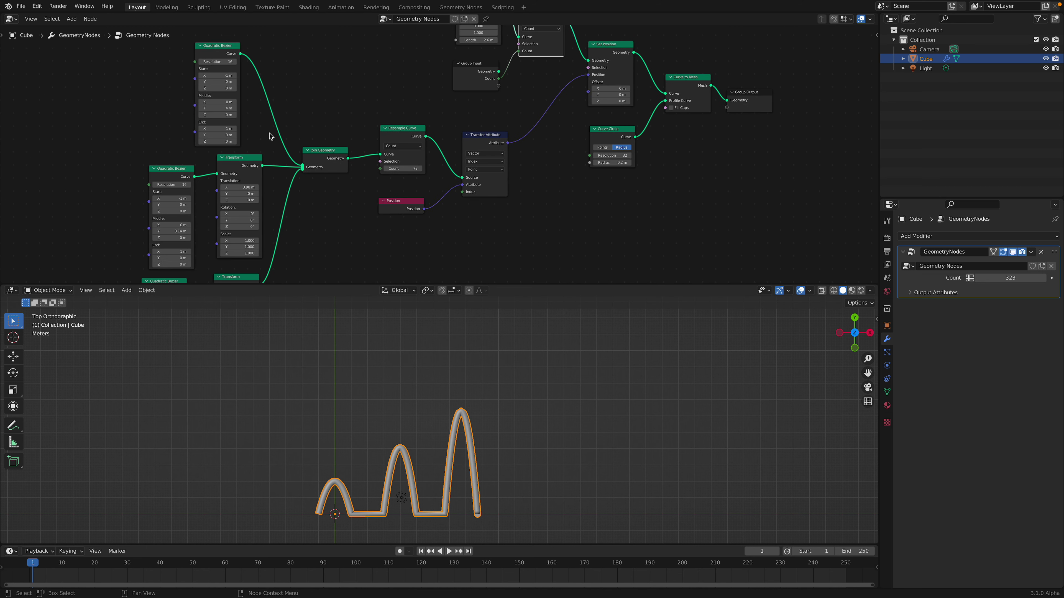
{"action": "key", "text": "ctrl+s"}
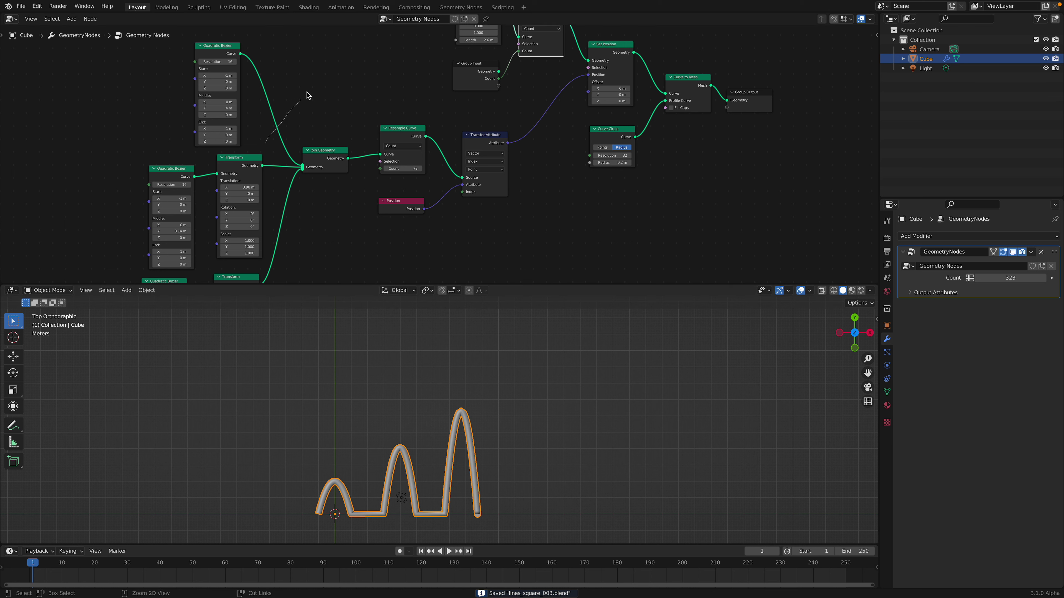
Step: Cut the links from the second and third arches' Transform nodes to Join Geometry
{"action": "right_click_drag", "start_coordinate": [270, 147], "coordinate": [269, 94], "text": "ctrl"}
{"action": "left_click_drag", "start_coordinate": [242, 54], "coordinate": [281, 193]}
{"action": "right_click_drag", "start_coordinate": [285, 192], "coordinate": [293, 191], "text": "ctrl"}
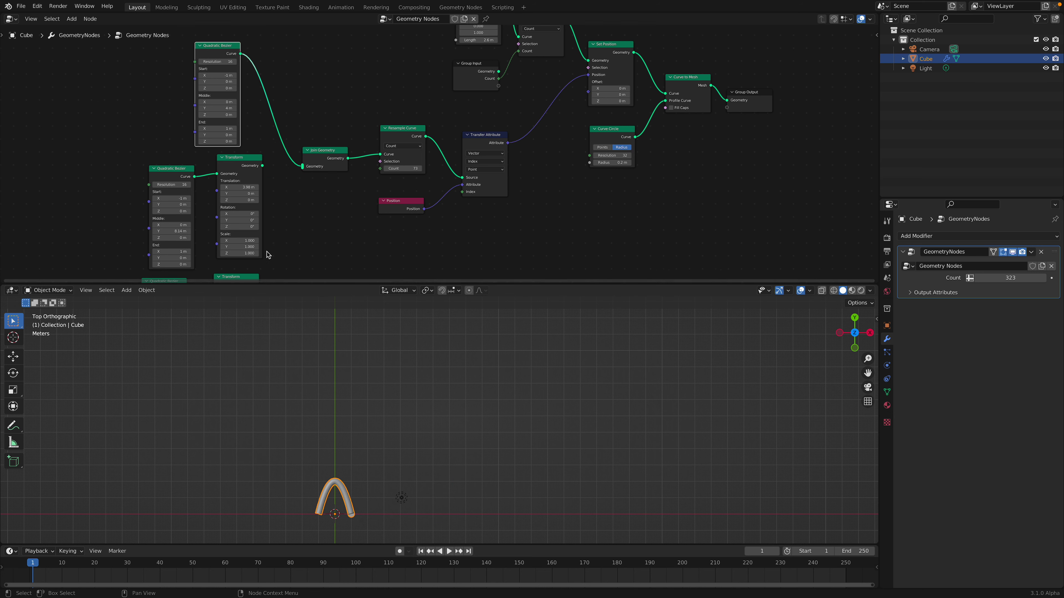
{"action": "middle_click_drag", "start_coordinate": [270, 250], "coordinate": [274, 193]}
{"action": "scroll", "coordinate": [274, 193], "scroll_direction": "down", "scroll_amount": 2}
{"action": "left_click_drag", "start_coordinate": [329, 121], "coordinate": [327, 119]}
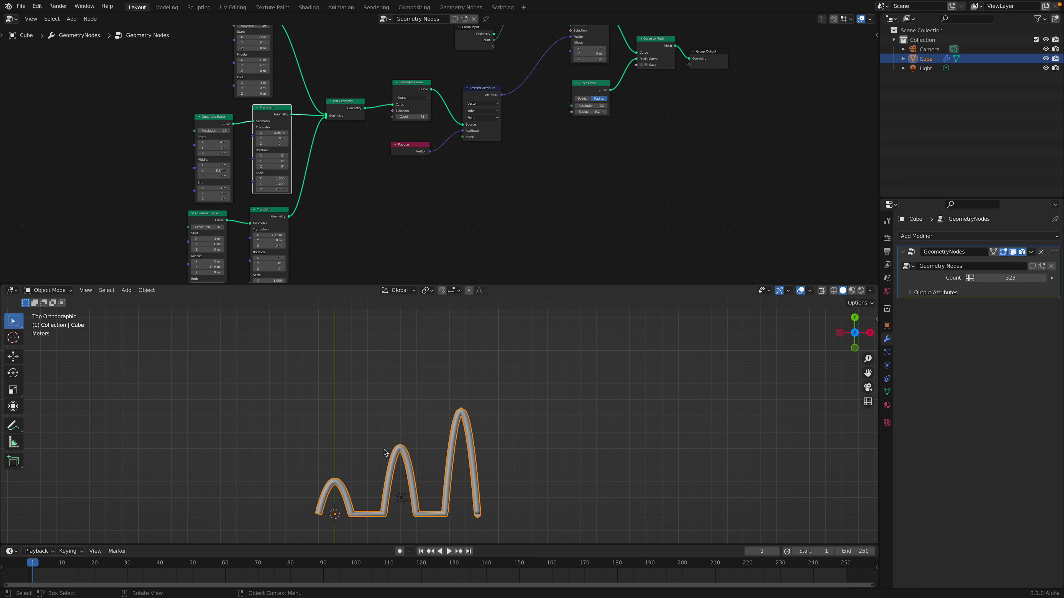
Step: Set the X translation of the second arch's Transform node to 3.38 m and save the file
{"action": "mouse_move", "coordinate": [272, 133]}
{"action": "left_mouse_down"}
{"action": "mouse_move", "coordinate": [327, 132]}
{"action": "mouse_move", "coordinate": [239, 132]}
{"action": "mouse_move", "coordinate": [279, 132]}
{"action": "mouse_move", "coordinate": [267, 133]}
{"action": "left_mouse_up"}
{"action": "middle_click_drag", "start_coordinate": [383, 117], "coordinate": [359, 204]}
{"action": "key", "text": "ctrl+s"}
{"action": "scroll", "coordinate": [371, 204], "scroll_direction": "up", "scroll_amount": 1}
Step: Examine the mapping options of the Transfer Attribute node
{"action": "left_click_drag", "start_coordinate": [404, 206], "coordinate": [403, 194]}
{"action": "middle_click_drag", "start_coordinate": [403, 193], "coordinate": [411, 127]}
{"action": "scroll", "coordinate": [402, 140], "scroll_direction": "up", "scroll_amount": 3}
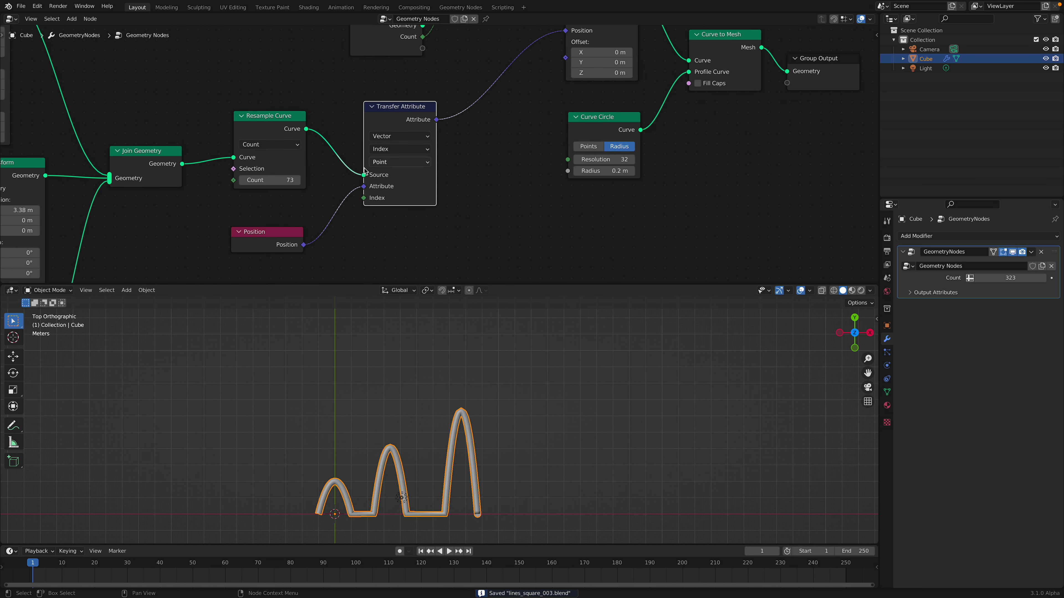
{"action": "left_click", "coordinate": [383, 150]}
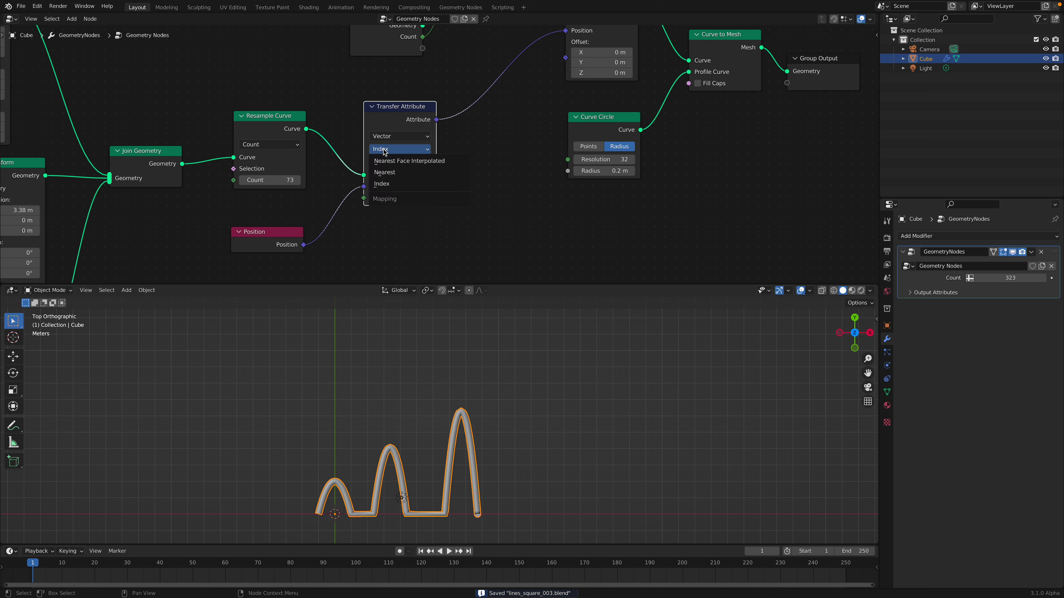
{"action": "left_click", "coordinate": [392, 169]}
{"action": "scroll", "coordinate": [393, 154], "scroll_direction": "up", "scroll_amount": 2, "text": "ctrl+shift"}
{"action": "left_click", "coordinate": [395, 163]}
{"action": "left_click", "coordinate": [396, 190]}
{"action": "scroll", "coordinate": [395, 166], "scroll_direction": "down", "scroll_amount": 2, "text": "ctrl+shift"}
{"action": "scroll", "coordinate": [395, 166], "scroll_direction": "up", "scroll_amount": 1, "text": "ctrl+shift"}
Step: Duplicate the third arch's Quadratic Bezier and Transform nodes below the originals and link the copy into Join Geometry
{"action": "middle_click_drag", "start_coordinate": [355, 518], "coordinate": [365, 498]}
{"action": "scroll", "coordinate": [255, 235], "scroll_direction": "down", "scroll_amount": 2}
{"action": "middle_click_drag", "start_coordinate": [255, 236], "coordinate": [377, 163]}
{"action": "scroll", "coordinate": [238, 180], "scroll_direction": "down", "scroll_amount": 4}
{"action": "middle_click_drag", "start_coordinate": [238, 180], "coordinate": [311, 103]}
{"action": "left_click", "coordinate": [310, 103]}
{"action": "scroll", "coordinate": [315, 196], "scroll_direction": "down", "scroll_amount": 3}
{"action": "middle_click_drag", "start_coordinate": [314, 196], "coordinate": [326, 156]}
{"action": "key", "text": "shift+d"}
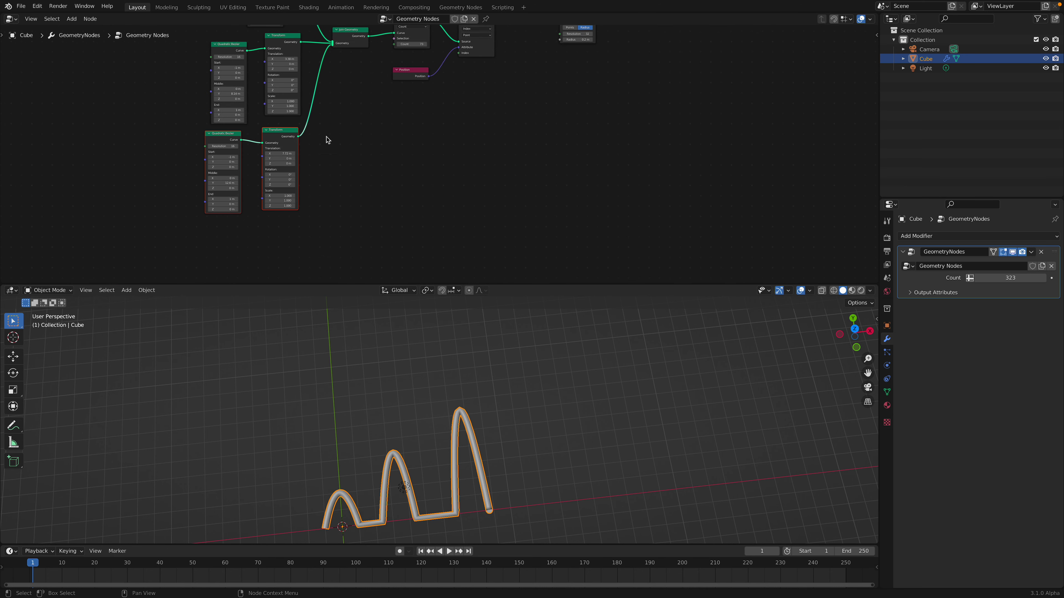
{"action": "left_click", "coordinate": [315, 262]}
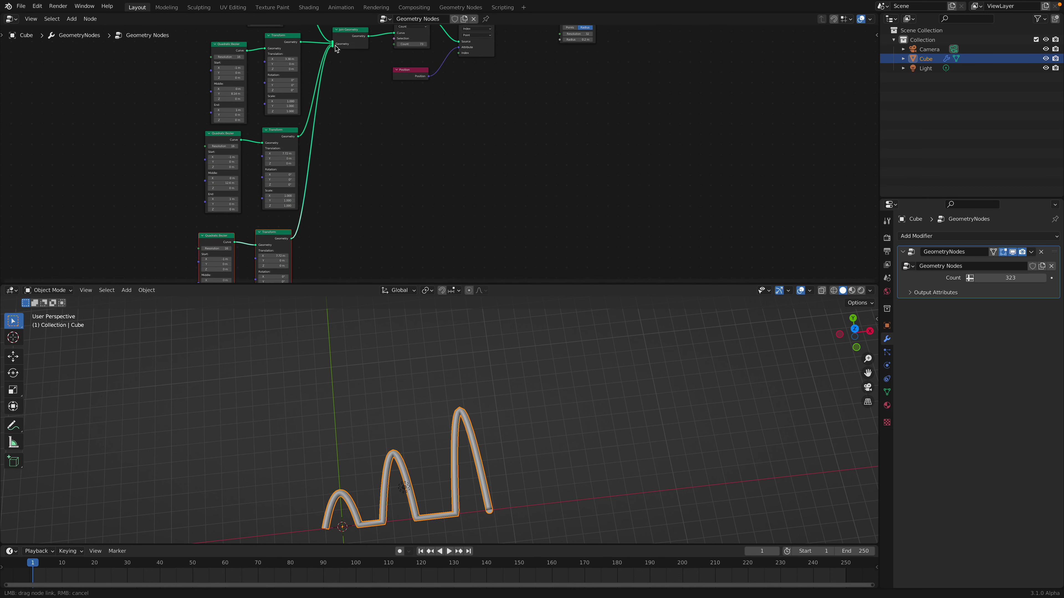
{"action": "left_click_drag", "start_coordinate": [334, 46], "coordinate": [335, 46]}
{"action": "left_click_drag", "start_coordinate": [338, 48], "coordinate": [341, 86]}
Step: Shift the fourth arch outward along X, raise its Middle Y to make it the tallest arch, and save the file
{"action": "middle_click_drag", "start_coordinate": [325, 186], "coordinate": [329, 129]}
{"action": "left_click_drag", "start_coordinate": [276, 201], "coordinate": [327, 201]}
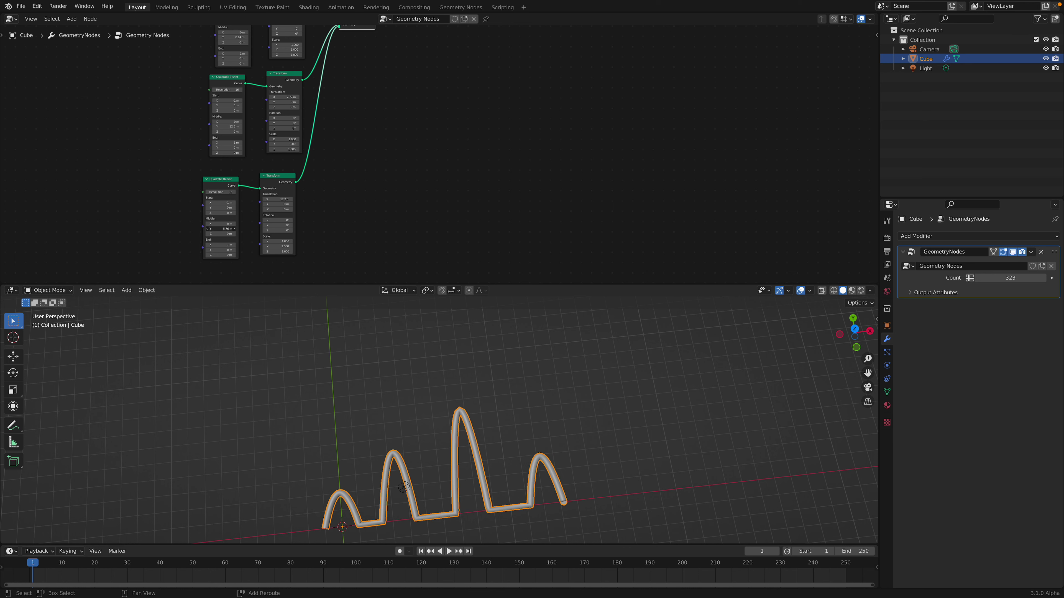
{"action": "left_click_drag", "start_coordinate": [221, 229], "coordinate": [243, 229]}
{"action": "middle_click_drag", "start_coordinate": [384, 489], "coordinate": [404, 475]}
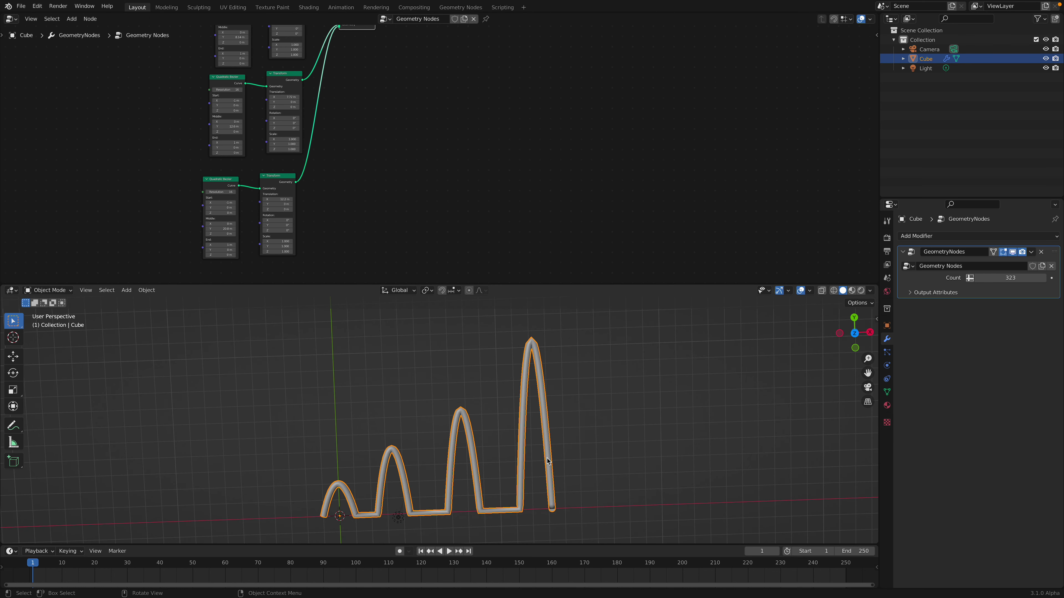
{"action": "middle_click_drag", "start_coordinate": [453, 151], "coordinate": [408, 228]}
{"action": "key", "text": "ctrl+s"}
{"action": "middle_click_drag", "start_coordinate": [376, 197], "coordinate": [348, 283]}
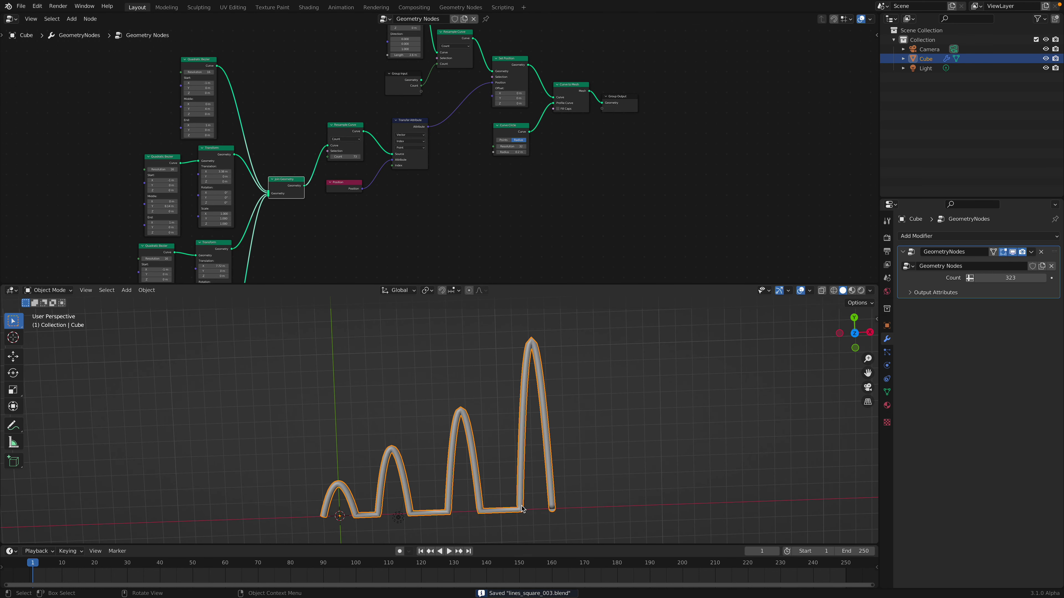
{"action": "scroll", "coordinate": [343, 149], "scroll_direction": "up", "scroll_amount": 3}
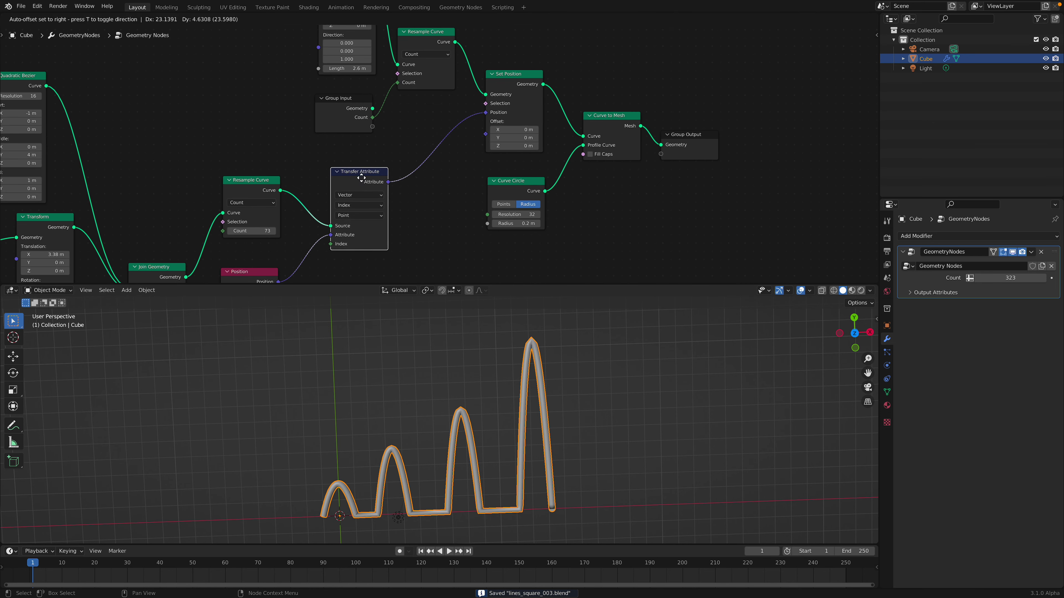
Step: Reposition the Transfer Attribute, Set Position, Curve to Mesh, Curve Circle and Group Output nodes
{"action": "left_click_drag", "start_coordinate": [358, 169], "coordinate": [353, 176]}
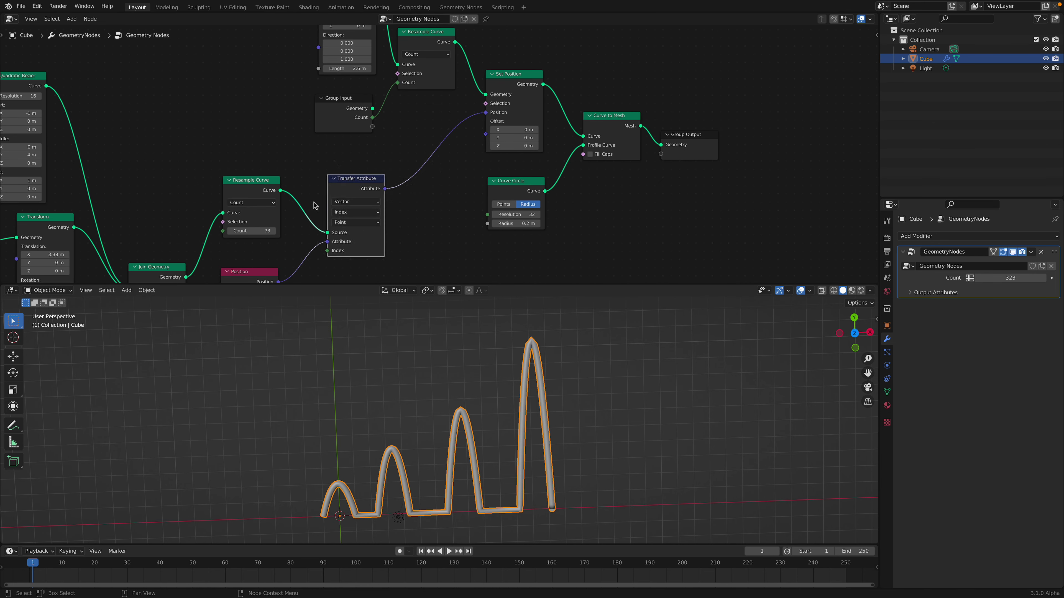
{"action": "middle_click_drag", "start_coordinate": [473, 179], "coordinate": [427, 242]}
{"action": "scroll", "coordinate": [457, 189], "scroll_direction": "up", "scroll_amount": 2}
{"action": "left_click_drag", "start_coordinate": [468, 139], "coordinate": [464, 103]}
{"action": "left_click_drag", "start_coordinate": [568, 182], "coordinate": [563, 102]}
{"action": "middle_click_drag", "start_coordinate": [521, 182], "coordinate": [523, 127]}
{"action": "left_click_drag", "start_coordinate": [491, 205], "coordinate": [491, 147]}
{"action": "left_click_drag", "start_coordinate": [673, 151], "coordinate": [668, 119]}
Step: Set the Curve Circle's Resolution to 8 and save the file
{"action": "middle_click_drag", "start_coordinate": [489, 431], "coordinate": [501, 429]}
{"action": "middle_click_drag", "start_coordinate": [454, 163], "coordinate": [494, 204]}
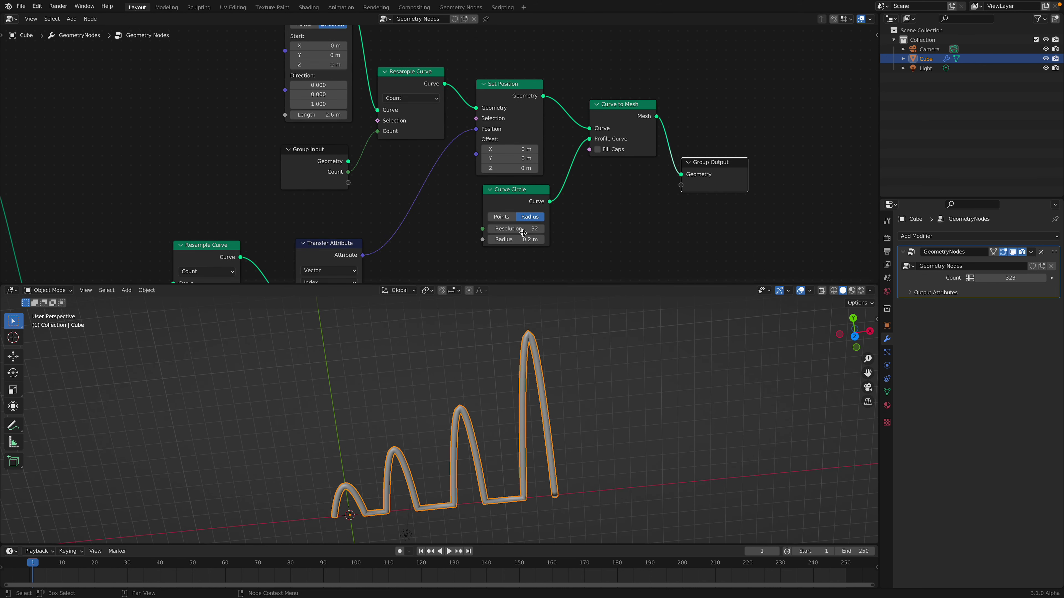
{"action": "left_click_drag", "start_coordinate": [509, 228], "coordinate": [529, 240]}
{"action": "scroll", "coordinate": [371, 254], "scroll_direction": "down", "scroll_amount": 3}
{"action": "middle_click_drag", "start_coordinate": [371, 254], "coordinate": [506, 203]}
Step: Open the recent file lines_square_004.blend
{"action": "left_click", "coordinate": [24, 9]}
{"action": "mouse_move", "coordinate": [53, 37]}
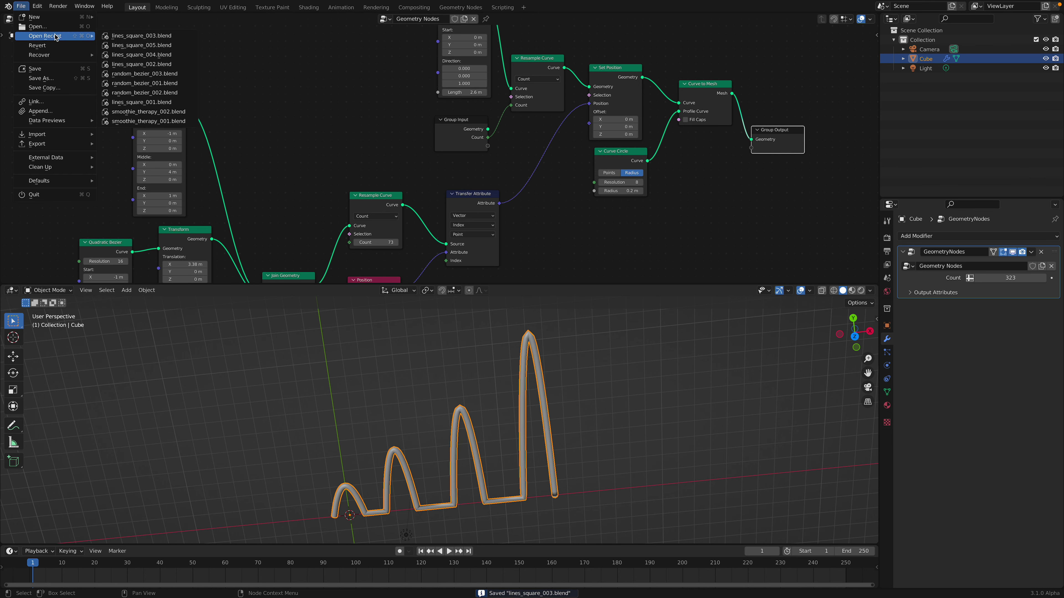
{"action": "left_click", "coordinate": [128, 55]}
{"action": "middle_click_drag", "start_coordinate": [460, 395], "coordinate": [531, 365]}
{"action": "scroll", "coordinate": [398, 126], "scroll_direction": "up", "scroll_amount": 6}
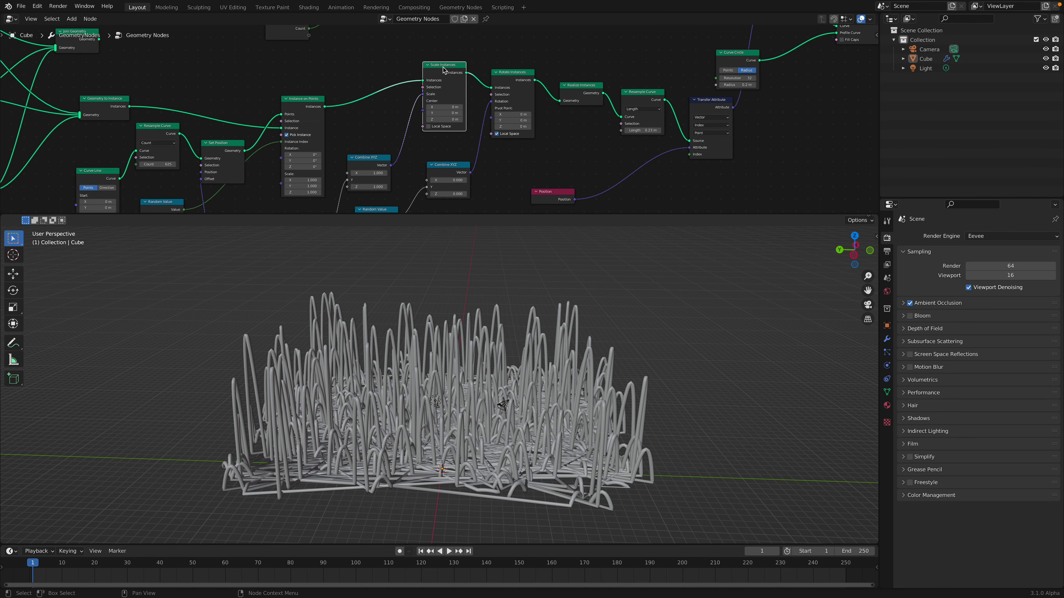
Step: Mute the Scale Instances and Rotate Instances nodes
{"action": "key", "text": "m"}
{"action": "left_click", "coordinate": [511, 80]}
{"action": "key", "text": "m"}
{"action": "middle_click_drag", "start_coordinate": [524, 389], "coordinate": [599, 364]}
Step: Turn off Pick Instance on the Instance on Points node
{"action": "middle_click_drag", "start_coordinate": [273, 147], "coordinate": [391, 129]}
{"action": "scroll", "coordinate": [342, 137], "scroll_direction": "up", "scroll_amount": 2}
{"action": "scroll", "coordinate": [361, 147], "scroll_direction": "down", "scroll_amount": 1}
{"action": "left_click", "coordinate": [479, 134]}
{"action": "left_click", "coordinate": [479, 133]}
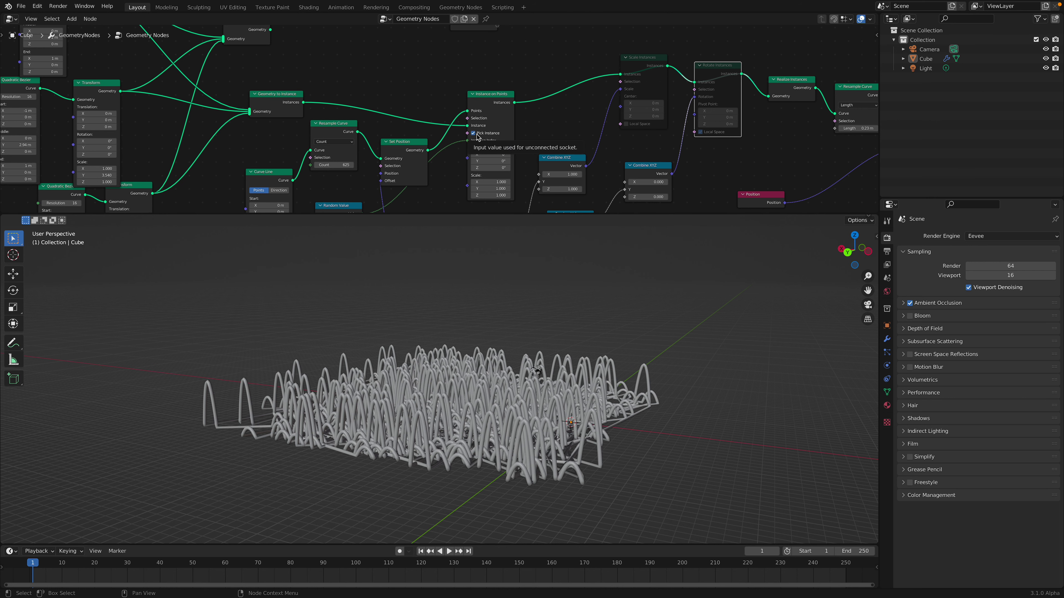
{"action": "left_click", "coordinate": [477, 135]}
{"action": "middle_click_drag", "start_coordinate": [503, 340], "coordinate": [541, 365]}
{"action": "middle_click_drag", "start_coordinate": [202, 127], "coordinate": [364, 178]}
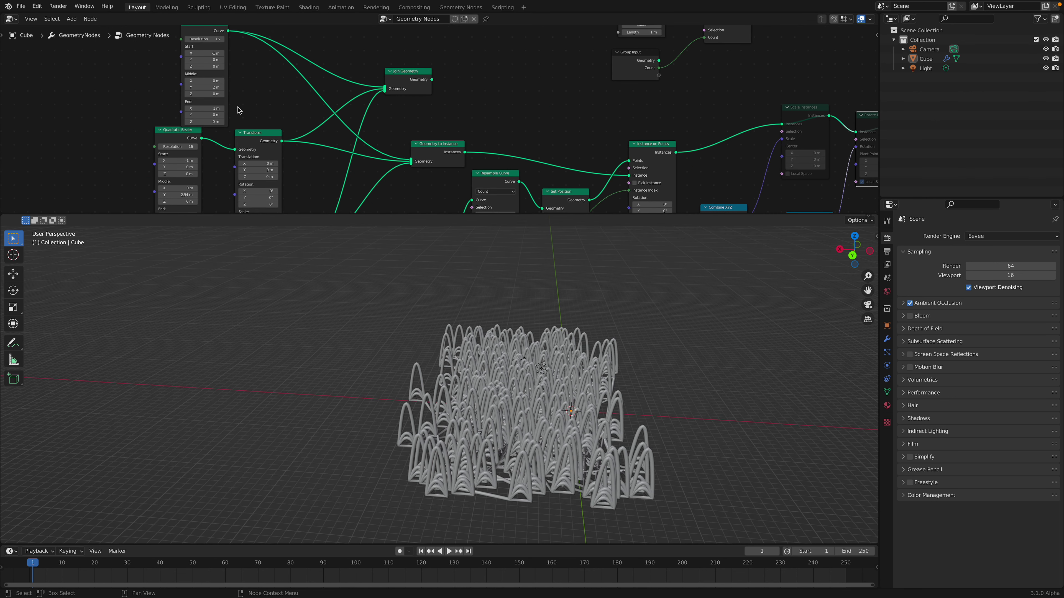
{"action": "mouse_move", "coordinate": [204, 87]}
{"action": "left_mouse_down"}
{"action": "mouse_move", "coordinate": [181, 87]}
{"action": "mouse_move", "coordinate": [205, 87]}
{"action": "left_mouse_up"}
{"action": "middle_click_drag", "start_coordinate": [213, 67], "coordinate": [214, 82]}
{"action": "mouse_move", "coordinate": [209, 69]}
{"action": "left_mouse_down"}
{"action": "mouse_move", "coordinate": [221, 70]}
{"action": "mouse_move", "coordinate": [211, 70]}
{"action": "left_mouse_up"}
{"action": "key", "text": "ctrl+z"}
{"action": "key", "text": "ctrl+z"}
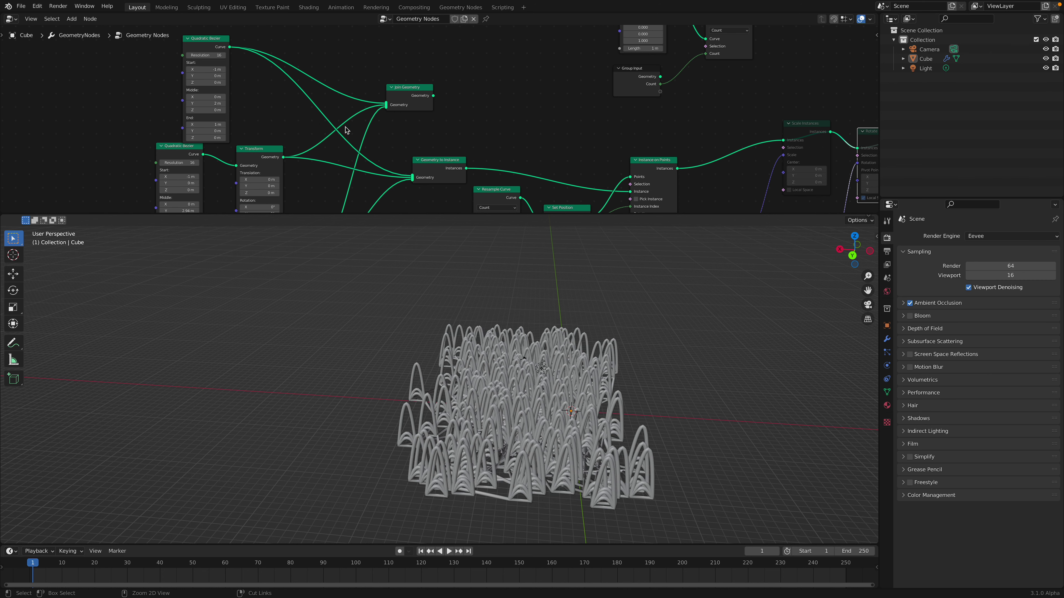
{"action": "key", "text": "ctrl+z"}
Step: Disable Pick Instance on Instance on Points again so every point receives the whole arch group
{"action": "middle_click_drag", "start_coordinate": [355, 166], "coordinate": [360, 86]}
{"action": "middle_click_drag", "start_coordinate": [417, 120], "coordinate": [348, 129]}
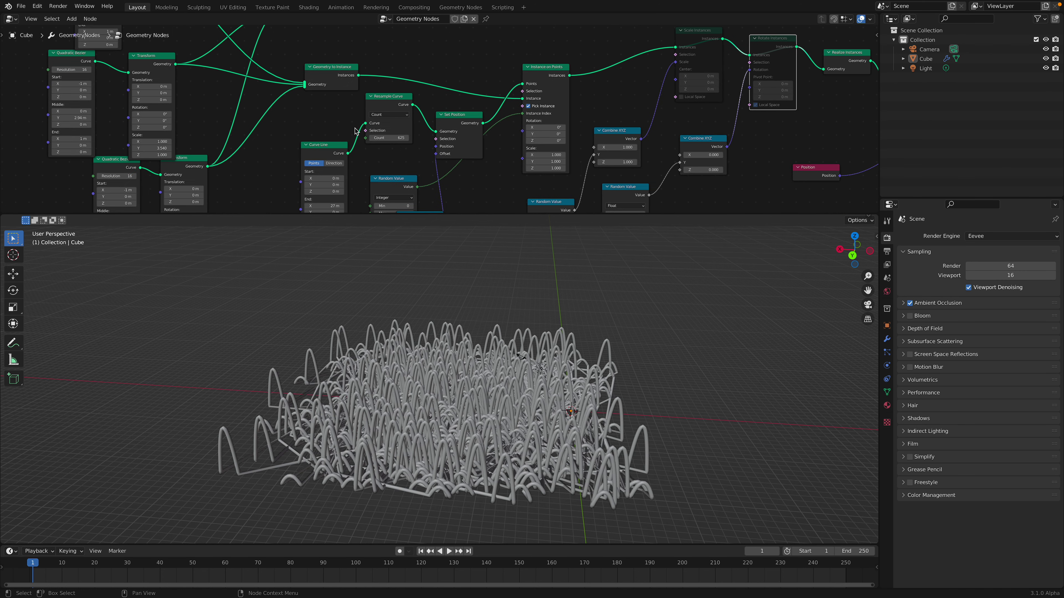
{"action": "scroll", "coordinate": [498, 108], "scroll_direction": "right", "scroll_amount": 3}
{"action": "left_click", "coordinate": [476, 104]}
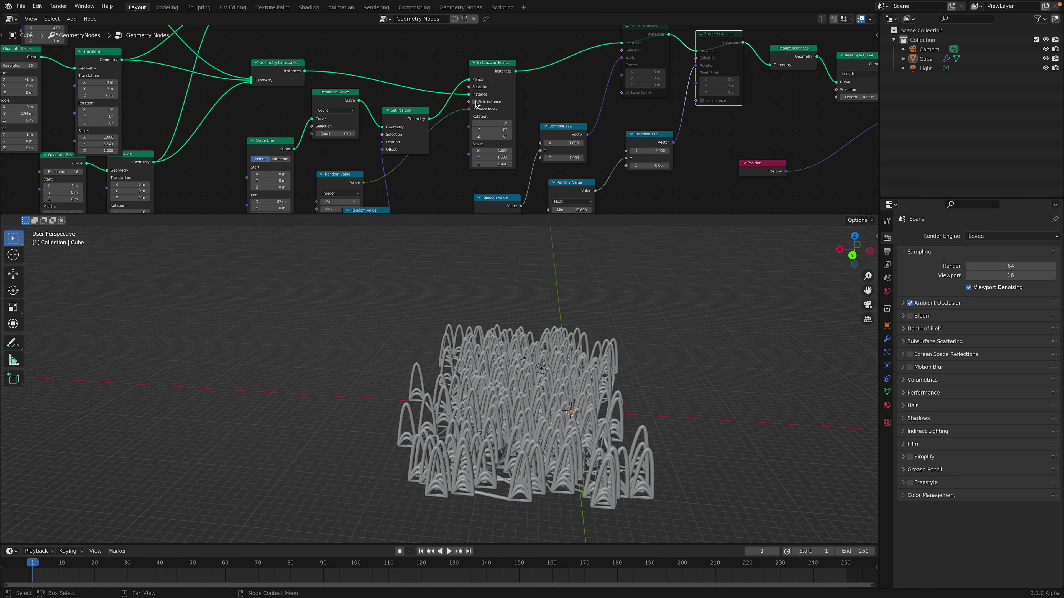
{"action": "scroll", "coordinate": [329, 158], "scroll_direction": "left", "scroll_amount": 5}
Step: Set the Curve Line's End X to 0 m
{"action": "scroll", "coordinate": [329, 157], "scroll_direction": "down", "scroll_amount": 2}
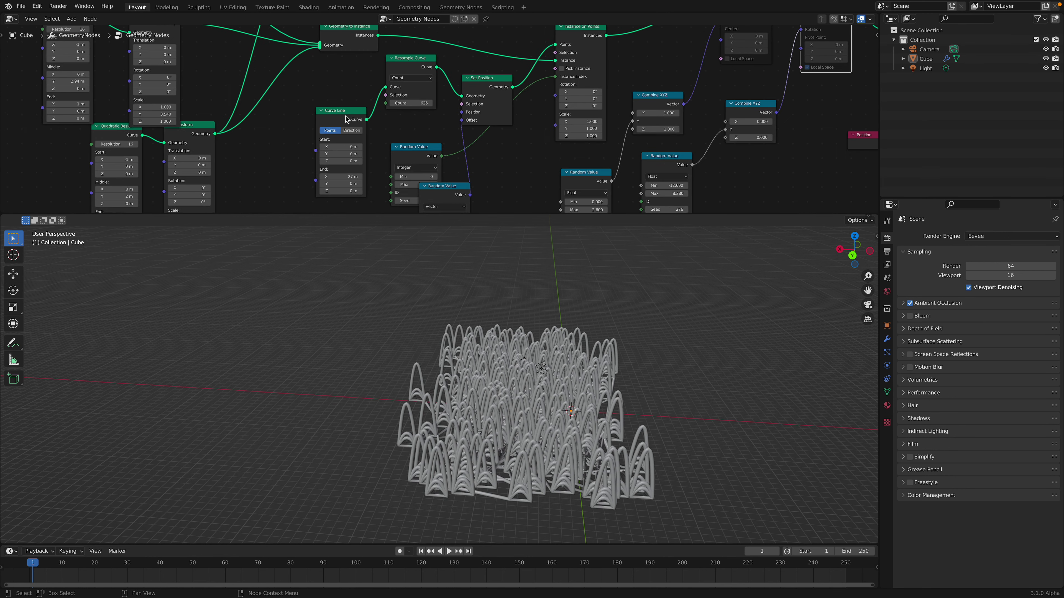
{"action": "scroll", "coordinate": [320, 158], "scroll_direction": "up", "scroll_amount": 1}
{"action": "mouse_move", "coordinate": [314, 177]}
{"action": "left_mouse_down"}
{"action": "mouse_move", "coordinate": [333, 177]}
{"action": "mouse_move", "coordinate": [313, 178]}
{"action": "left_mouse_up"}
{"action": "key", "text": "Return"}
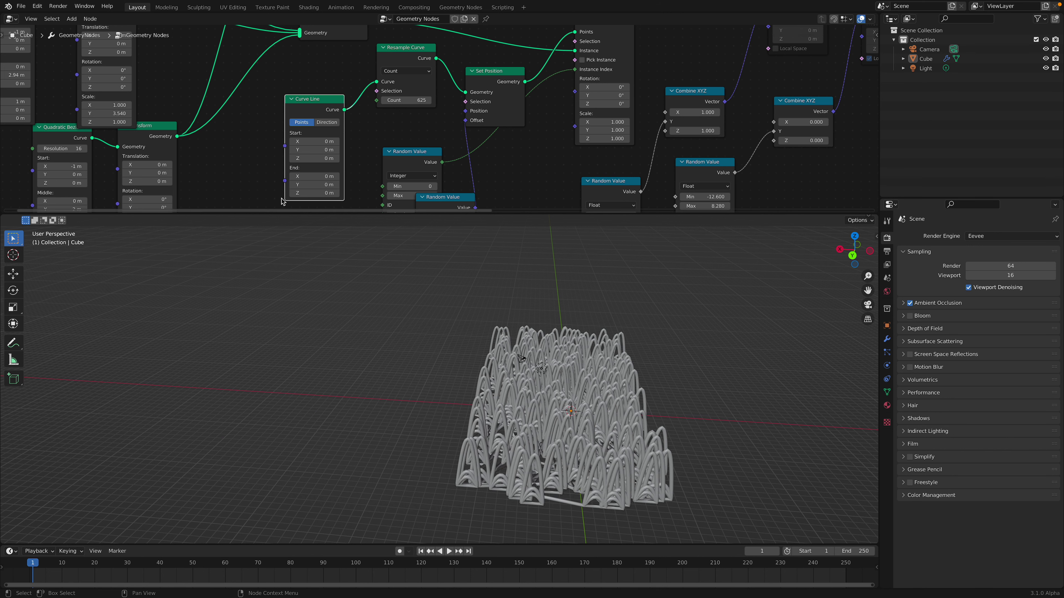
{"action": "middle_click_drag", "start_coordinate": [352, 239], "coordinate": [398, 264]}
{"action": "left_click_drag", "start_coordinate": [320, 177], "coordinate": [329, 176]}
{"action": "key", "text": "ctrl+z"}
Step: Reposition the integer Random Value node and set the Resample Curve's Count to 247
{"action": "left_click_drag", "start_coordinate": [406, 152], "coordinate": [392, 134]}
{"action": "middle_click_drag", "start_coordinate": [404, 112], "coordinate": [392, 145]}
{"action": "mouse_move", "coordinate": [396, 133]}
{"action": "left_mouse_down"}
{"action": "mouse_move", "coordinate": [377, 134]}
{"action": "mouse_move", "coordinate": [388, 134]}
{"action": "left_mouse_up"}
{"action": "middle_click_drag", "start_coordinate": [628, 474], "coordinate": [553, 498]}
Step: Turn on Pick Instance on Instance on Points and disconnect the integer Random Value from Instance Index
{"action": "middle_click_drag", "start_coordinate": [587, 93], "coordinate": [546, 101]}
{"action": "left_click", "coordinate": [545, 101]}
{"action": "left_click", "coordinate": [546, 101]}
{"action": "left_click", "coordinate": [546, 102]}
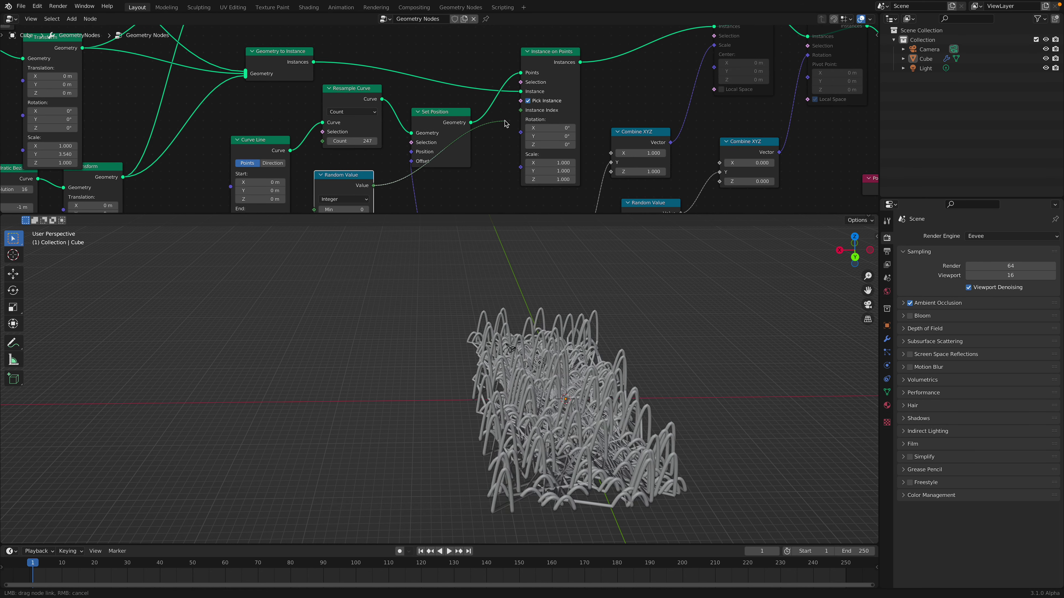
{"action": "left_click_drag", "start_coordinate": [520, 112], "coordinate": [504, 121]}
{"action": "middle_click_drag", "start_coordinate": [504, 124], "coordinate": [500, 89]}
{"action": "scroll", "coordinate": [448, 140], "scroll_direction": "down", "scroll_amount": 1}
Step: Rearrange the Random Value, Instance on Points and Set Position nodes and set the Resample Curve's Count to 315
{"action": "left_click_drag", "start_coordinate": [410, 194], "coordinate": [420, 160]}
{"action": "left_click_drag", "start_coordinate": [344, 139], "coordinate": [320, 136]}
{"action": "left_click_drag", "start_coordinate": [512, 80], "coordinate": [488, 106]}
{"action": "left_click_drag", "start_coordinate": [434, 84], "coordinate": [452, 90]}
{"action": "left_click_drag", "start_coordinate": [369, 107], "coordinate": [377, 107]}
{"action": "middle_click_drag", "start_coordinate": [455, 117], "coordinate": [442, 159]}
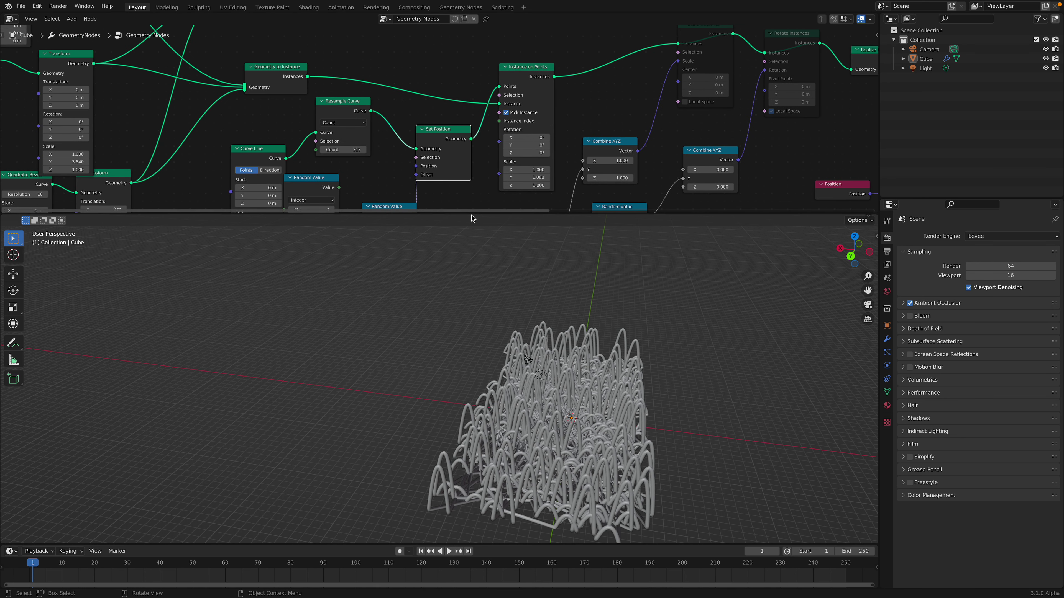
Step: Enlarge the node editor area and delete the vector Random Value node feeding Set Position
{"action": "left_click_drag", "start_coordinate": [472, 214], "coordinate": [465, 330]}
{"action": "middle_click_drag", "start_coordinate": [433, 224], "coordinate": [440, 179]}
{"action": "left_click_drag", "start_coordinate": [424, 230], "coordinate": [397, 194]}
{"action": "left_click", "coordinate": [401, 213]}
{"action": "key", "text": "ctrl+z"}
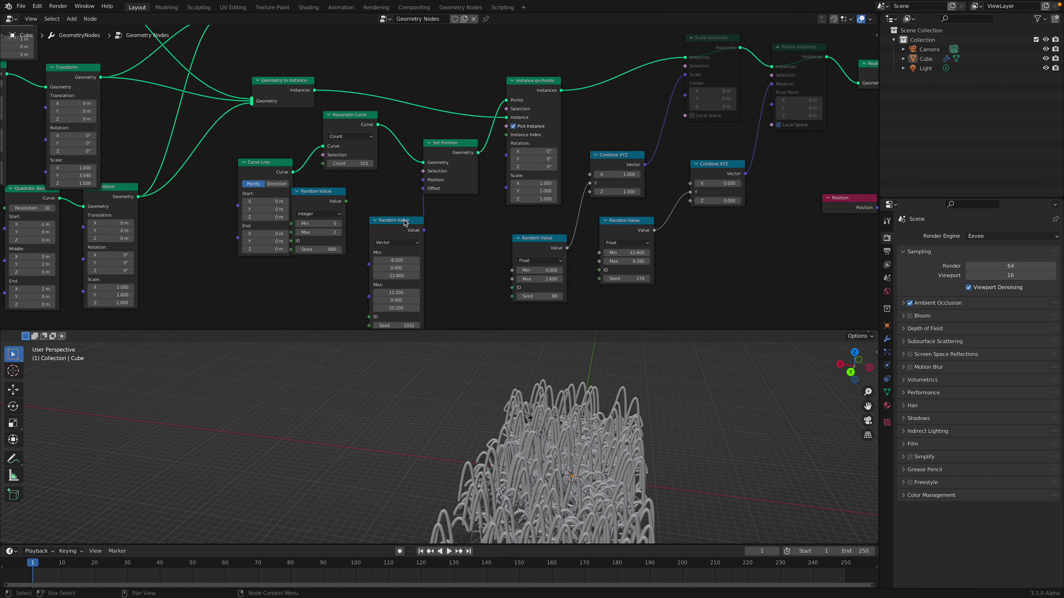
{"action": "key", "text": "x"}
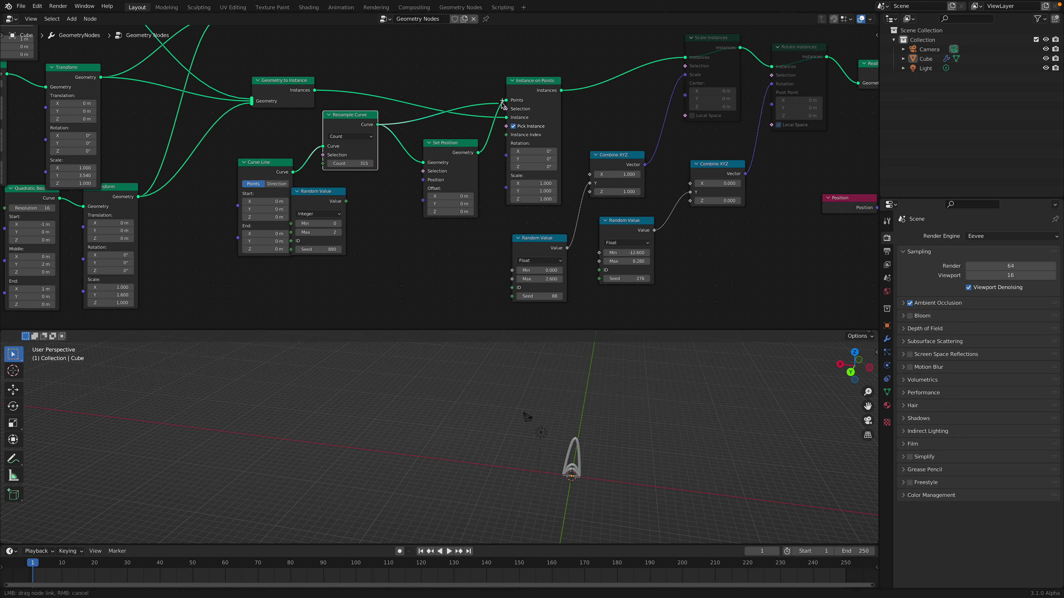
Step: Link Resample Curve directly to the Points input of Instance on Points, bypassing Set Position, and move Set Position aside
{"action": "left_click_drag", "start_coordinate": [462, 147], "coordinate": [458, 154]}
{"action": "left_click_drag", "start_coordinate": [359, 120], "coordinate": [363, 120]}
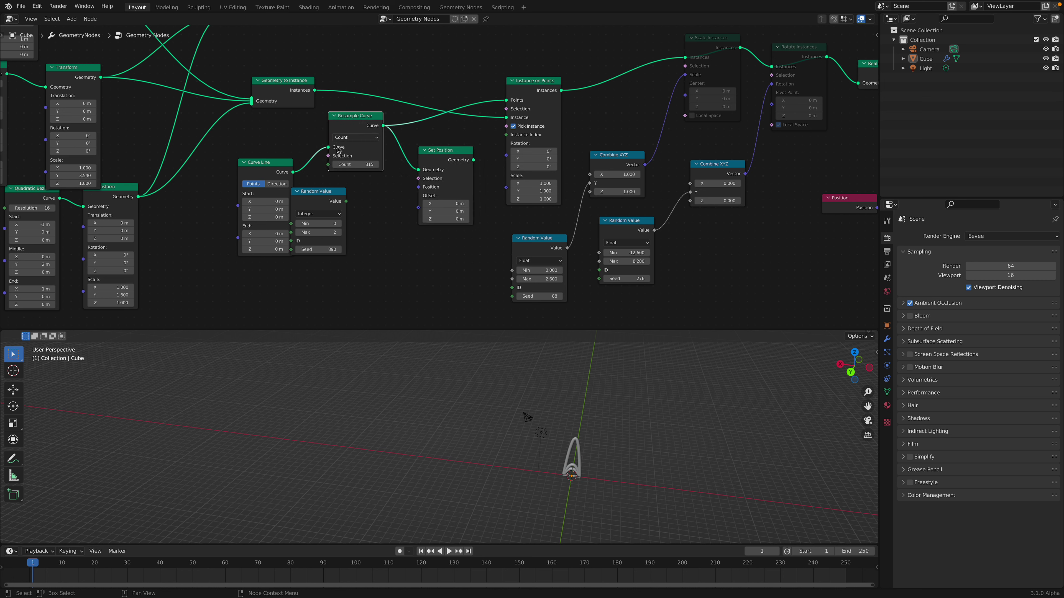
{"action": "key", "text": "ctrl+z"}
Step: Set the Curve Line's End X to 662 m to spread the arches along the X axis
{"action": "left_click_drag", "start_coordinate": [266, 235], "coordinate": [453, 235]}
{"action": "middle_click_drag", "start_coordinate": [606, 463], "coordinate": [237, 446]}
{"action": "middle_click_drag", "start_coordinate": [355, 245], "coordinate": [443, 250]}
Step: Rearrange the arch source nodes around Join Geometry and Geometry to Instance
{"action": "middle_click_drag", "start_coordinate": [201, 122], "coordinate": [311, 202]}
{"action": "scroll", "coordinate": [311, 202], "scroll_direction": "up", "scroll_amount": 1}
{"action": "left_click_drag", "start_coordinate": [274, 148], "coordinate": [276, 131]}
{"action": "middle_click_drag", "start_coordinate": [422, 103], "coordinate": [407, 136]}
{"action": "left_click_drag", "start_coordinate": [454, 108], "coordinate": [454, 101]}
{"action": "scroll", "coordinate": [451, 169], "scroll_direction": "down", "scroll_amount": 1}
{"action": "left_click_drag", "start_coordinate": [465, 197], "coordinate": [450, 183]}
{"action": "left_click_drag", "start_coordinate": [209, 49], "coordinate": [207, 46]}
{"action": "middle_click_drag", "start_coordinate": [235, 164], "coordinate": [249, 150]}
{"action": "middle_click_drag", "start_coordinate": [367, 252], "coordinate": [263, 201]}
Step: Reposition the Set Position, Resample Curve and Geometry to Instance nodes
{"action": "left_click_drag", "start_coordinate": [376, 205], "coordinate": [366, 186]}
{"action": "left_click", "coordinate": [542, 204]}
{"action": "left_click_drag", "start_coordinate": [543, 207], "coordinate": [538, 210]}
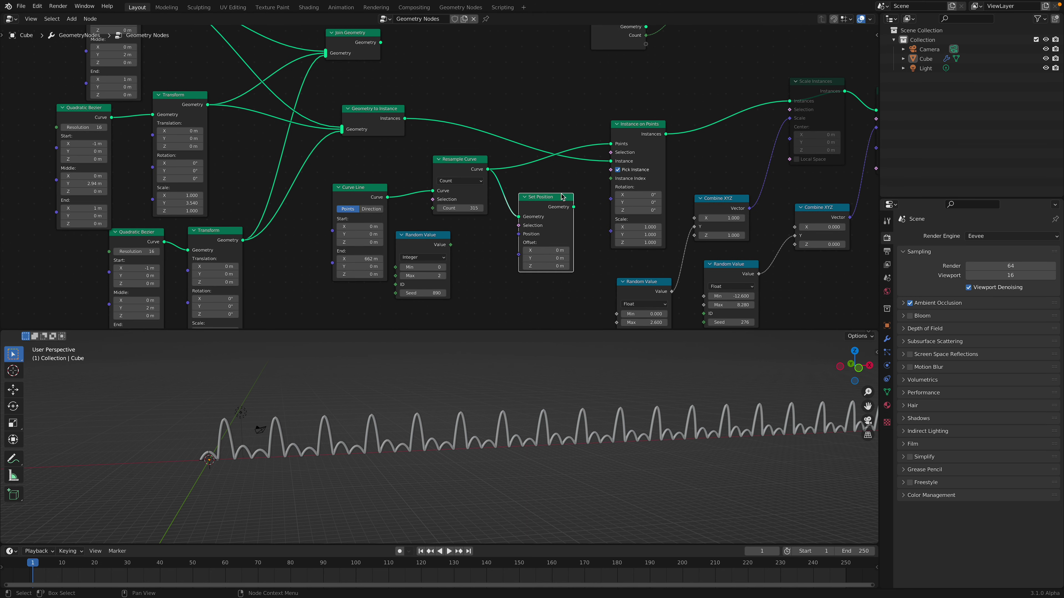
{"action": "left_click_drag", "start_coordinate": [457, 162], "coordinate": [445, 170]}
{"action": "left_click_drag", "start_coordinate": [381, 110], "coordinate": [395, 111]}
Step: Delete the unused Join Geometry node
{"action": "middle_click_drag", "start_coordinate": [361, 73], "coordinate": [375, 129]}
{"action": "left_click_drag", "start_coordinate": [377, 93], "coordinate": [394, 98]}
{"action": "key", "text": "x"}
{"action": "middle_click_drag", "start_coordinate": [399, 116], "coordinate": [411, 134]}
Step: Move the arches' Quadratic Bezier and Transform nodes farther from Geometry to Instance
{"action": "left_click", "coordinate": [138, 58]}
{"action": "left_click_drag", "start_coordinate": [139, 58], "coordinate": [119, 54]}
{"action": "left_click_drag", "start_coordinate": [119, 182], "coordinate": [105, 185]}
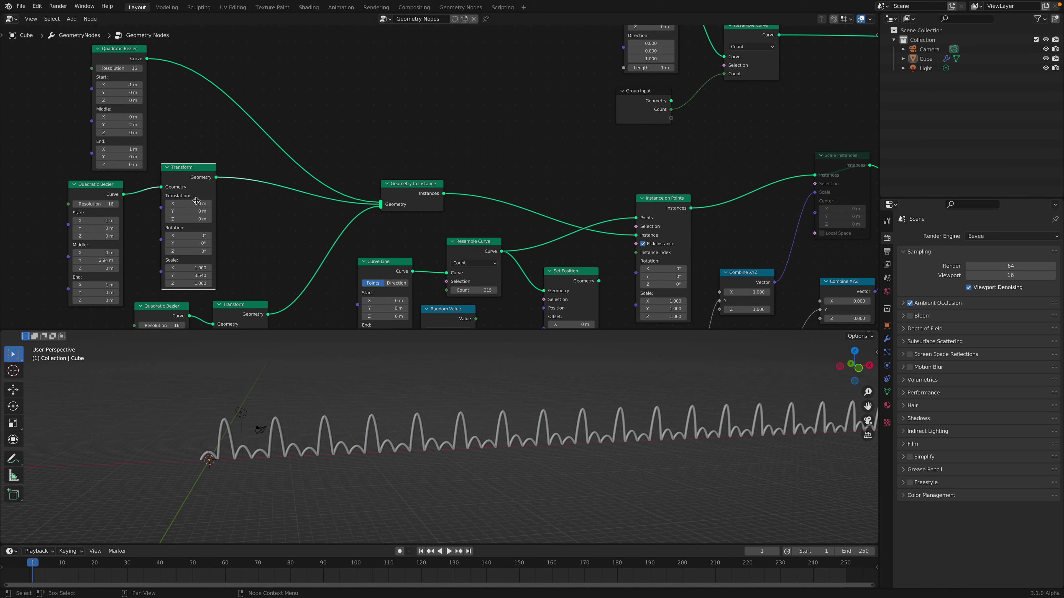
{"action": "left_click_drag", "start_coordinate": [205, 172], "coordinate": [189, 170]}
{"action": "middle_click_drag", "start_coordinate": [187, 203], "coordinate": [192, 171]}
{"action": "left_click_drag", "start_coordinate": [175, 276], "coordinate": [143, 285]}
{"action": "left_click_drag", "start_coordinate": [258, 273], "coordinate": [232, 279]}
Step: Set the Quadratic Bezier Middle Y to 4.34 m for the second arch and 3.8 m for the third
{"action": "middle_click_drag", "start_coordinate": [232, 280], "coordinate": [238, 201]}
{"action": "mouse_move", "coordinate": [108, 148]}
{"action": "left_mouse_down"}
{"action": "mouse_move", "coordinate": [167, 148]}
{"action": "mouse_move", "coordinate": [115, 148]}
{"action": "left_mouse_up"}
{"action": "middle_click_drag", "start_coordinate": [139, 175], "coordinate": [136, 157]}
{"action": "mouse_move", "coordinate": [141, 260]}
{"action": "left_mouse_down"}
{"action": "mouse_move", "coordinate": [153, 261]}
{"action": "mouse_move", "coordinate": [130, 261]}
{"action": "left_mouse_up"}
{"action": "middle_click_drag", "start_coordinate": [490, 225], "coordinate": [404, 243]}
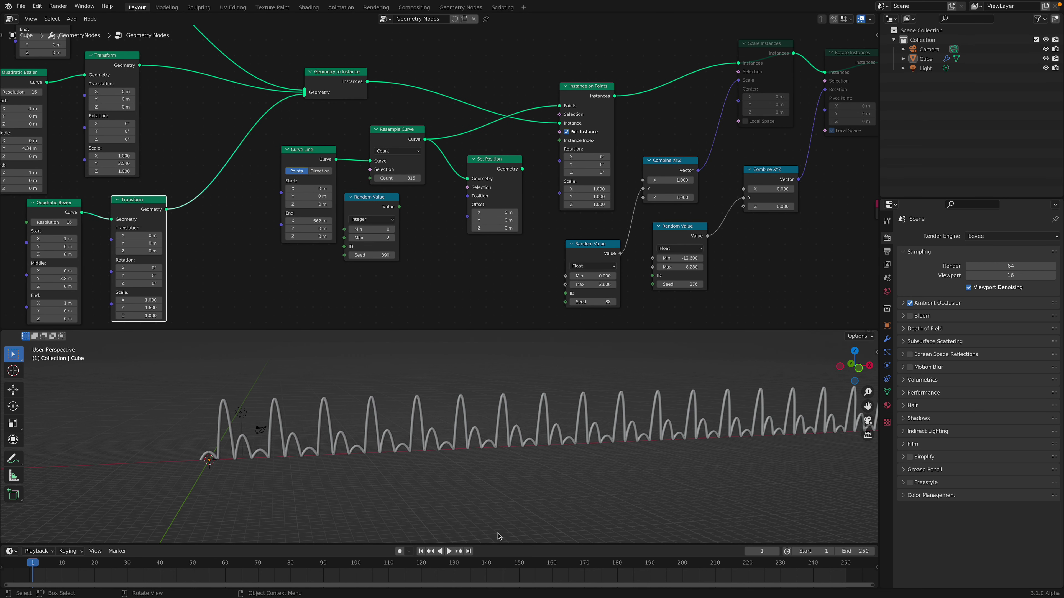
{"action": "middle_click_drag", "start_coordinate": [496, 265], "coordinate": [417, 266]}
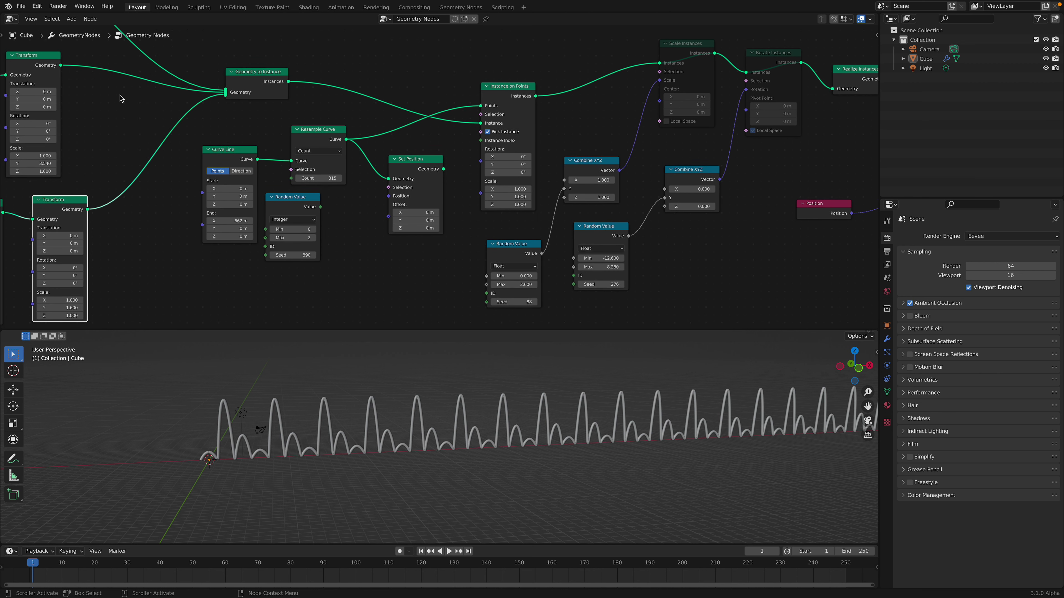
Step: Save the project as lines_square_006.blend
{"action": "left_click", "coordinate": [21, 7]}
{"action": "left_click", "coordinate": [47, 79]}
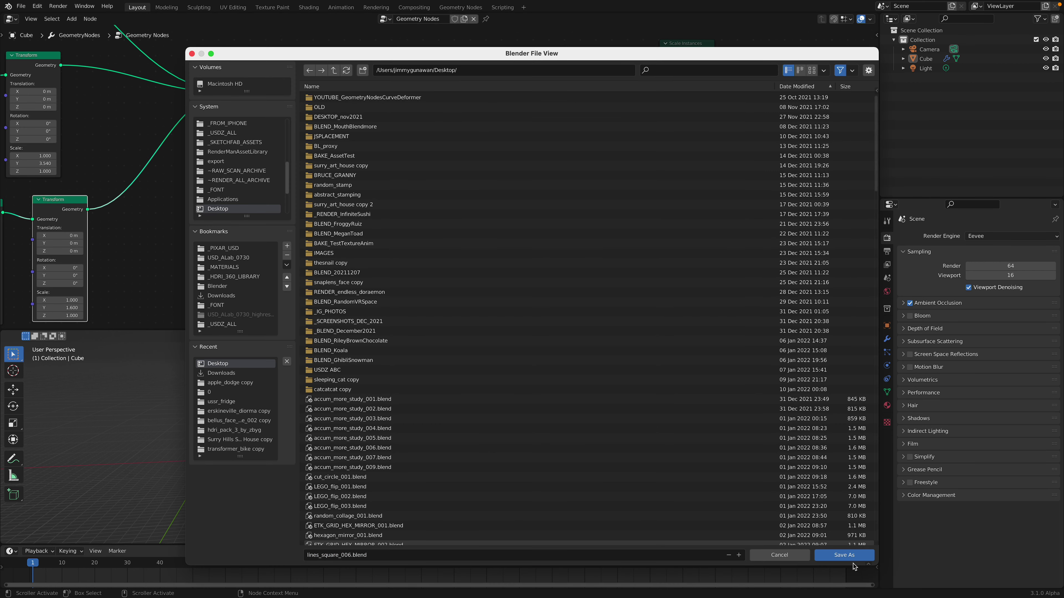
{"action": "left_click", "coordinate": [844, 556]}
Step: Shift the Resample Curve node slightly, and switch Pick Instance off and back on for comparison
{"action": "left_click_drag", "start_coordinate": [334, 141], "coordinate": [345, 138]}
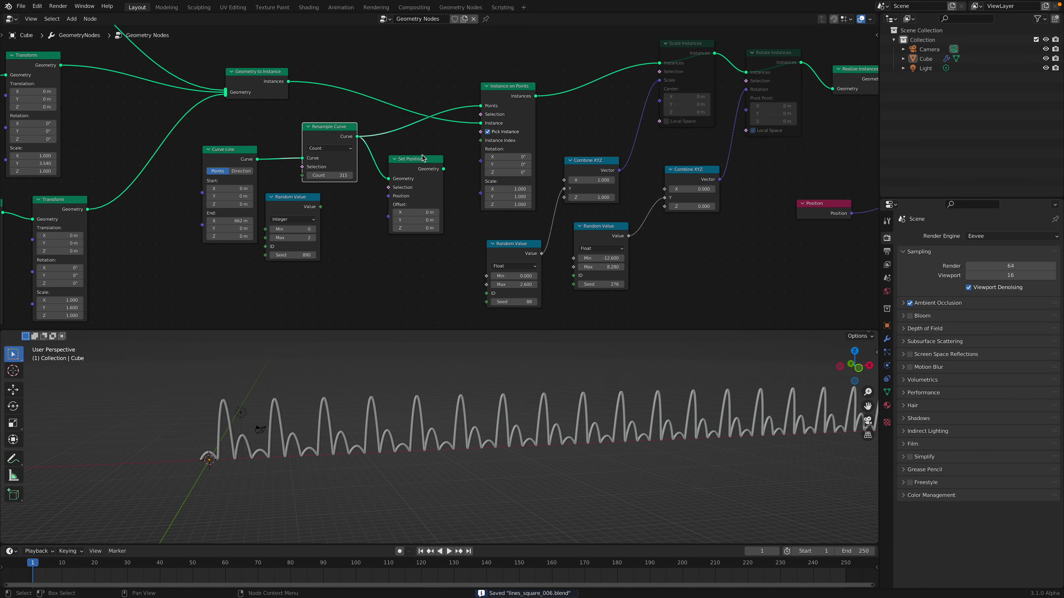
{"action": "left_click", "coordinate": [491, 132]}
{"action": "left_click", "coordinate": [491, 133]}
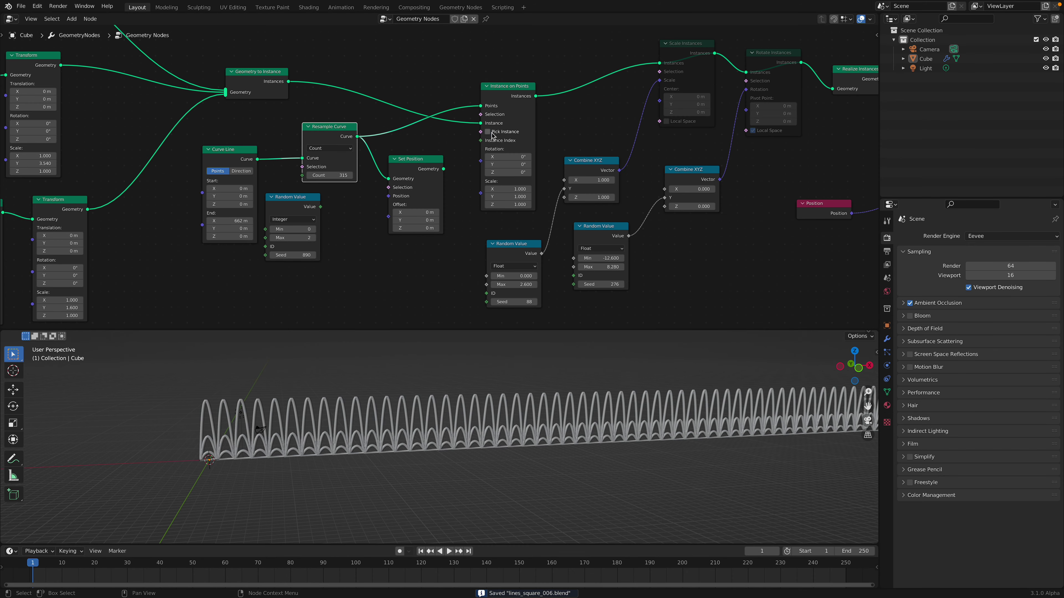
Step: Reposition the integer Random Value node and connect its Value to the Instance Index of Instance on Points
{"action": "left_click_drag", "start_coordinate": [300, 194], "coordinate": [331, 202]}
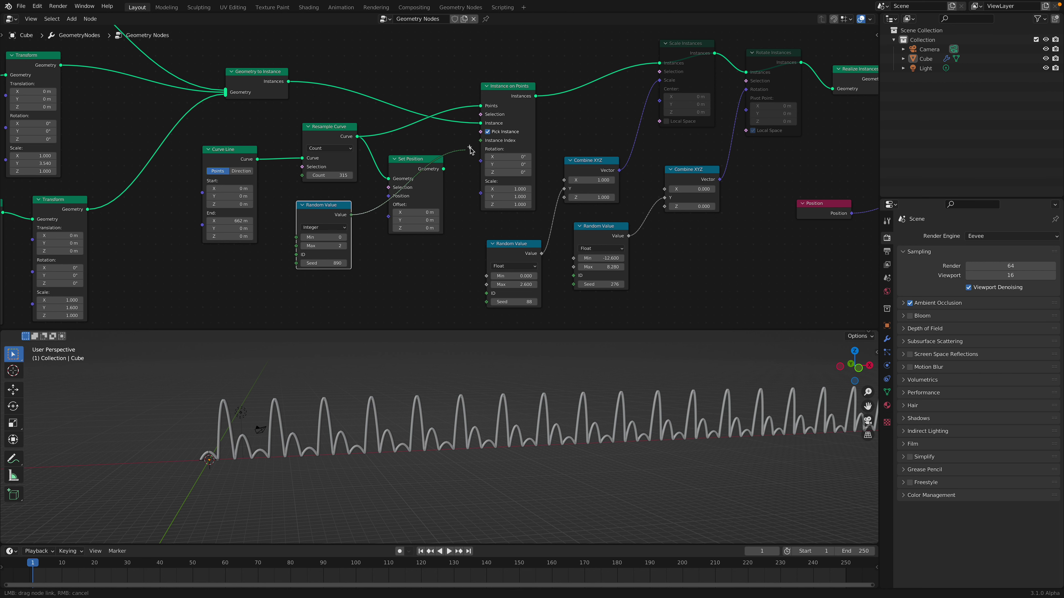
{"action": "left_click_drag", "start_coordinate": [483, 144], "coordinate": [482, 142]}
{"action": "middle_click_drag", "start_coordinate": [441, 441], "coordinate": [551, 445]}
{"action": "middle_click_drag", "start_coordinate": [712, 439], "coordinate": [433, 432]}
{"action": "scroll", "coordinate": [379, 421], "scroll_direction": "up", "scroll_amount": 2}
{"action": "middle_click_drag", "start_coordinate": [196, 172], "coordinate": [376, 223]}
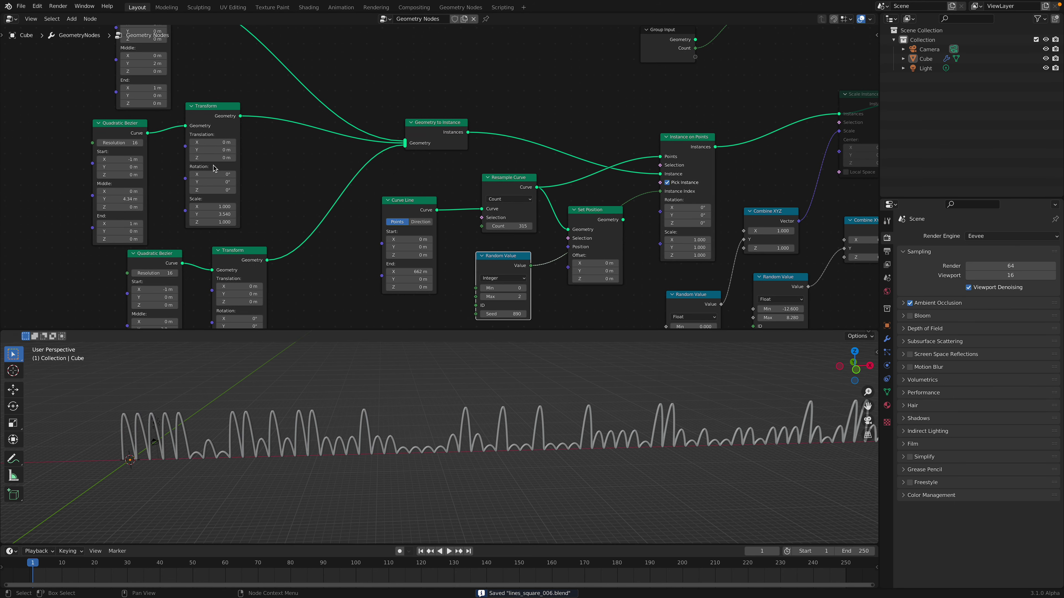
{"action": "mouse_move", "coordinate": [119, 198]}
{"action": "left_mouse_down"}
{"action": "mouse_move", "coordinate": [159, 198]}
{"action": "mouse_move", "coordinate": [119, 198]}
{"action": "left_mouse_up"}
{"action": "middle_click_drag", "start_coordinate": [267, 127], "coordinate": [240, 219]}
{"action": "middle_click_drag", "start_coordinate": [323, 187], "coordinate": [291, 88]}
{"action": "scroll", "coordinate": [362, 223], "scroll_direction": "up", "scroll_amount": 2}
{"action": "left_click_drag", "start_coordinate": [350, 269], "coordinate": [349, 269]}
{"action": "middle_click_drag", "start_coordinate": [444, 455], "coordinate": [410, 456]}
Step: Move the Curve Line, Resample Curve and integer Random Value nodes closer together to make room before Instance on Points
{"action": "left_click_drag", "start_coordinate": [350, 184], "coordinate": [332, 174]}
{"action": "middle_click_drag", "start_coordinate": [431, 182], "coordinate": [409, 162]}
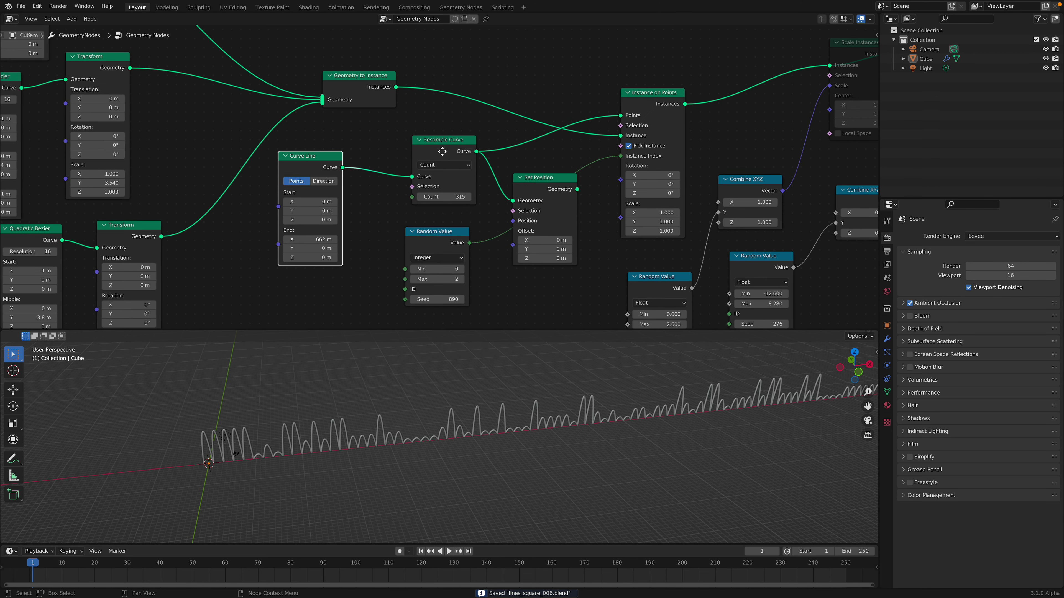
{"action": "left_click_drag", "start_coordinate": [439, 146], "coordinate": [380, 140]}
{"action": "left_click_drag", "start_coordinate": [443, 238], "coordinate": [402, 238]}
{"action": "middle_click_drag", "start_coordinate": [553, 219], "coordinate": [489, 217]}
Step: Route the resampled line through Set Position into the Points input of Instance on Points, and save the file
{"action": "left_click_drag", "start_coordinate": [490, 189], "coordinate": [479, 219]}
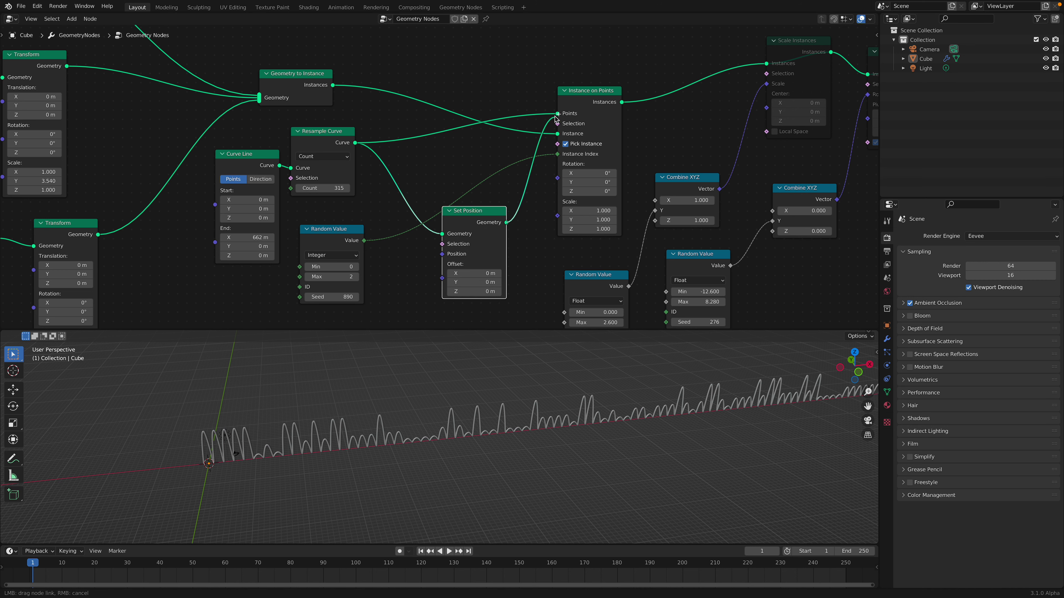
{"action": "mouse_move", "coordinate": [474, 282]}
{"action": "left_mouse_down"}
{"action": "mouse_move", "coordinate": [489, 283]}
{"action": "mouse_move", "coordinate": [477, 290]}
{"action": "mouse_move", "coordinate": [486, 290]}
{"action": "left_mouse_up"}
{"action": "key", "text": "ctrl+z"}
{"action": "key", "text": "ctrl+z"}
{"action": "mouse_move", "coordinate": [342, 234]}
{"action": "left_mouse_down"}
{"action": "mouse_move", "coordinate": [347, 240]}
{"action": "mouse_move", "coordinate": [336, 220]}
{"action": "left_mouse_up"}
{"action": "key", "text": "ctrl+s"}
Step: Add a Random Value node of type Vector below the integer one and connect it to Set Position's Offset
{"action": "middle_click_drag", "start_coordinate": [371, 227], "coordinate": [366, 202]}
{"action": "key", "text": "shift+a"}
{"action": "left_click", "coordinate": [403, 274]}
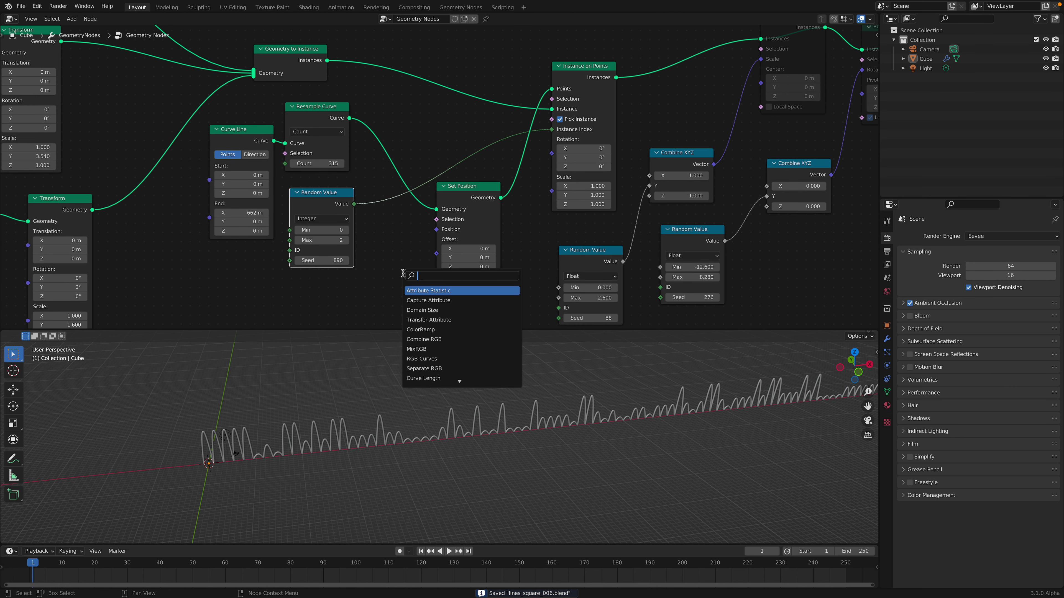
{"action": "type", "text": "ra"}
{"action": "key", "text": "BackSpace"}
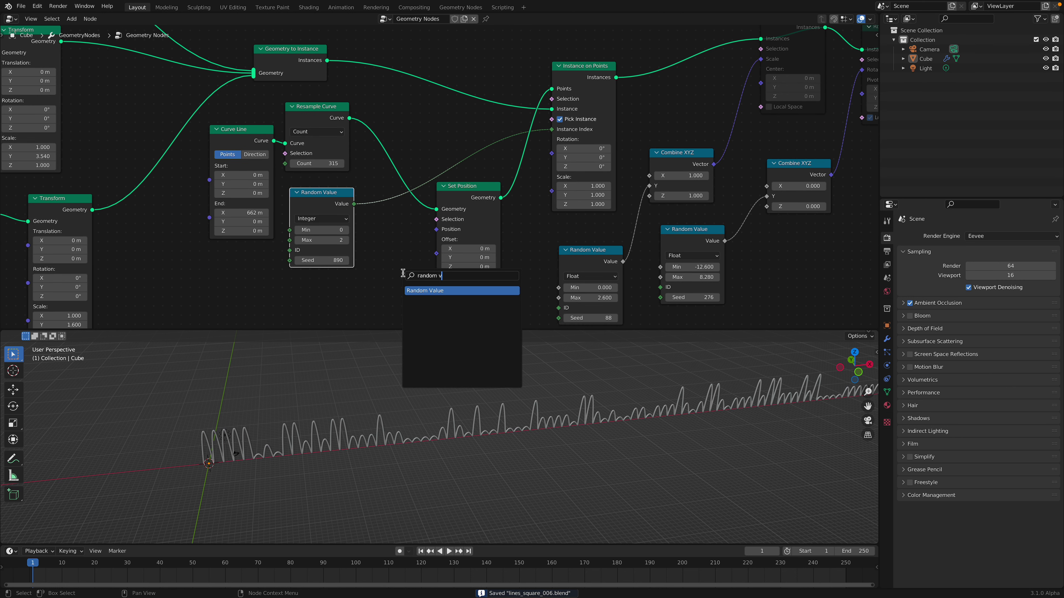
{"action": "key", "text": "Return"}
{"action": "left_click", "coordinate": [334, 274]}
{"action": "middle_click_drag", "start_coordinate": [334, 250], "coordinate": [335, 208]}
{"action": "left_click", "coordinate": [365, 261]}
{"action": "left_click", "coordinate": [365, 292]}
{"action": "left_click_drag", "start_coordinate": [357, 237], "coordinate": [310, 236]}
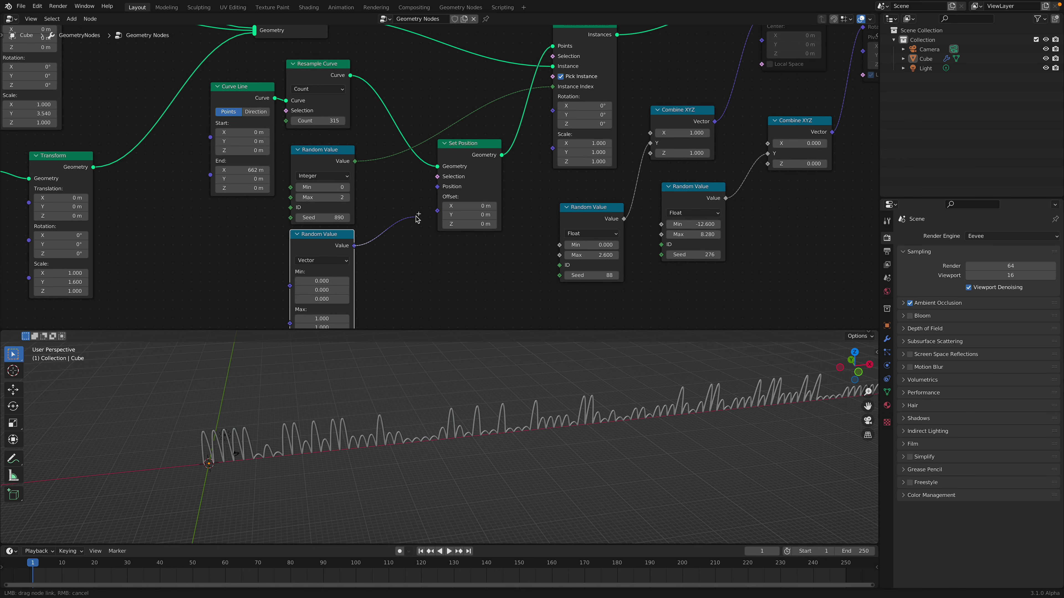
{"action": "left_click_drag", "start_coordinate": [435, 214], "coordinate": [437, 212]}
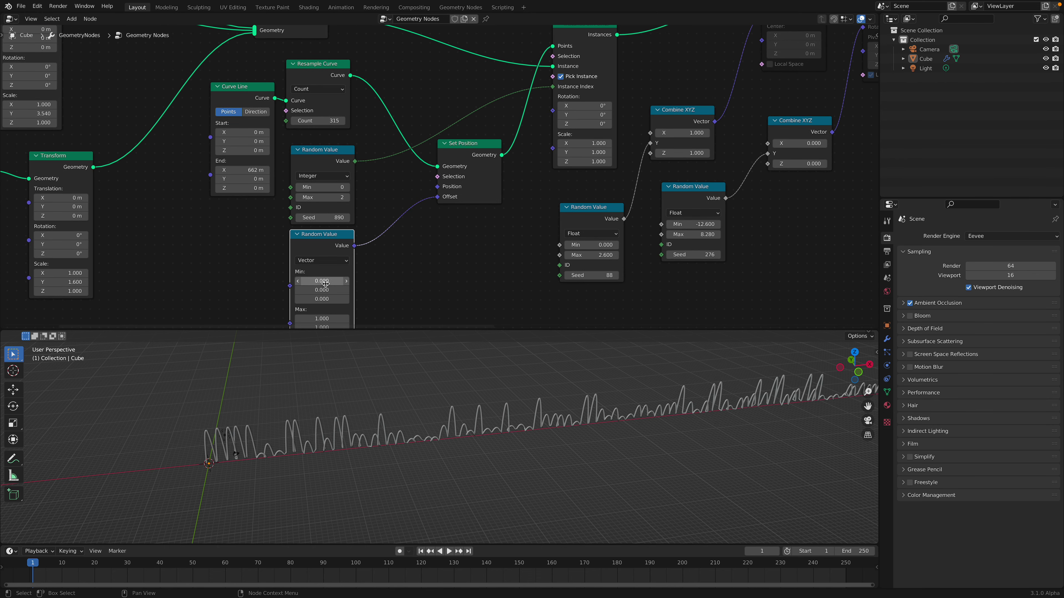
Step: Set the vector Random Value's Min to -4.6 and Max to 3.2 on all three axes, and save the file
{"action": "middle_click_drag", "start_coordinate": [345, 289], "coordinate": [345, 246]}
{"action": "left_click_drag", "start_coordinate": [325, 238], "coordinate": [248, 256]}
{"action": "middle_click_drag", "start_coordinate": [369, 449], "coordinate": [382, 380]}
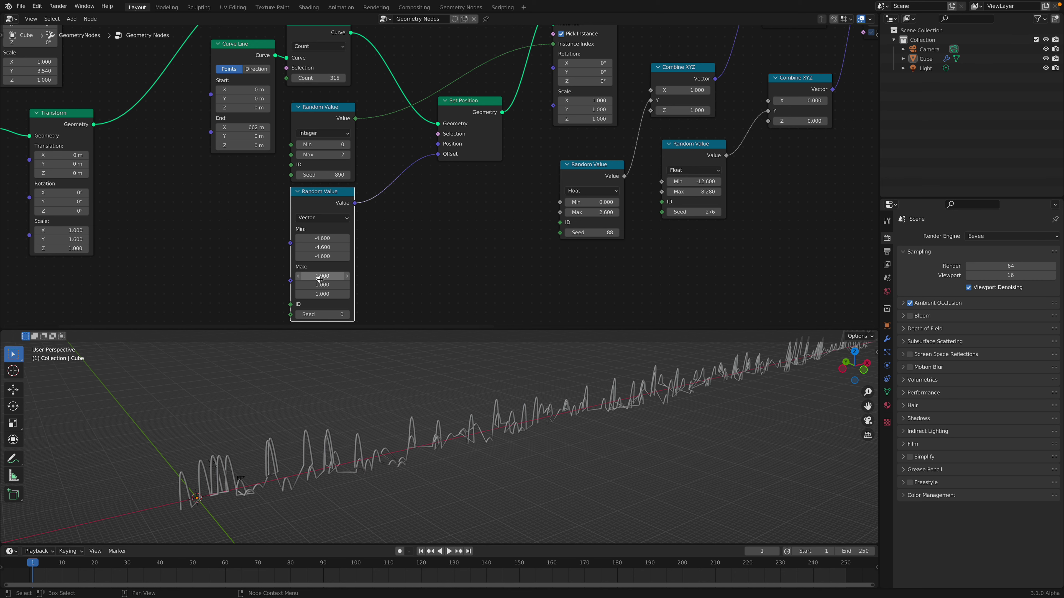
{"action": "left_click_drag", "start_coordinate": [322, 275], "coordinate": [343, 277]}
{"action": "key", "text": "ctrl+s"}
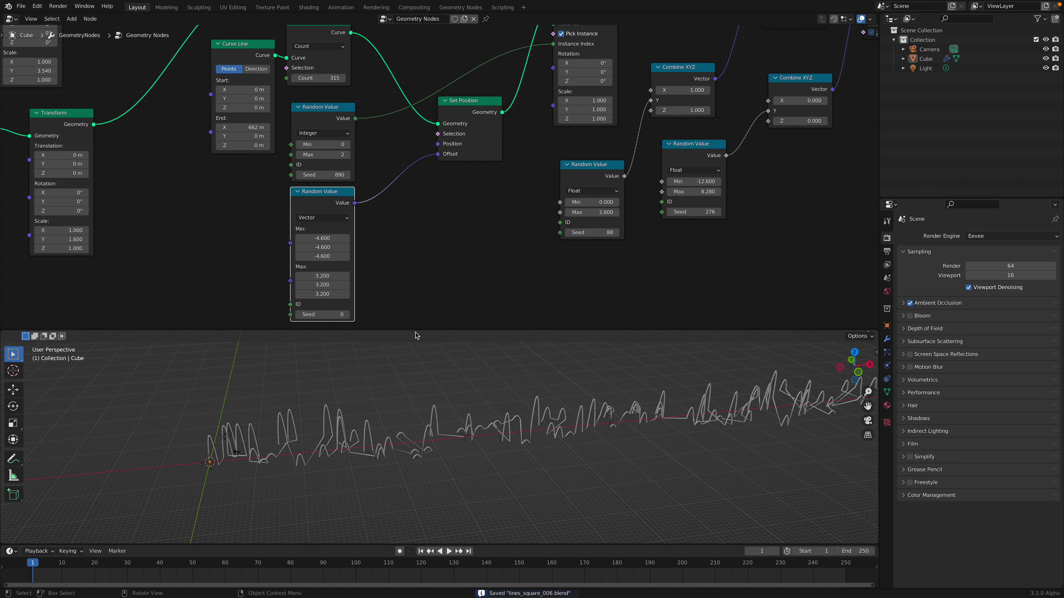
Step: Insert a Vector Math node set to Multiply between the vector Random Value and Set Position's Offset
{"action": "key", "text": "shift+a"}
{"action": "type", "text": "vector"}
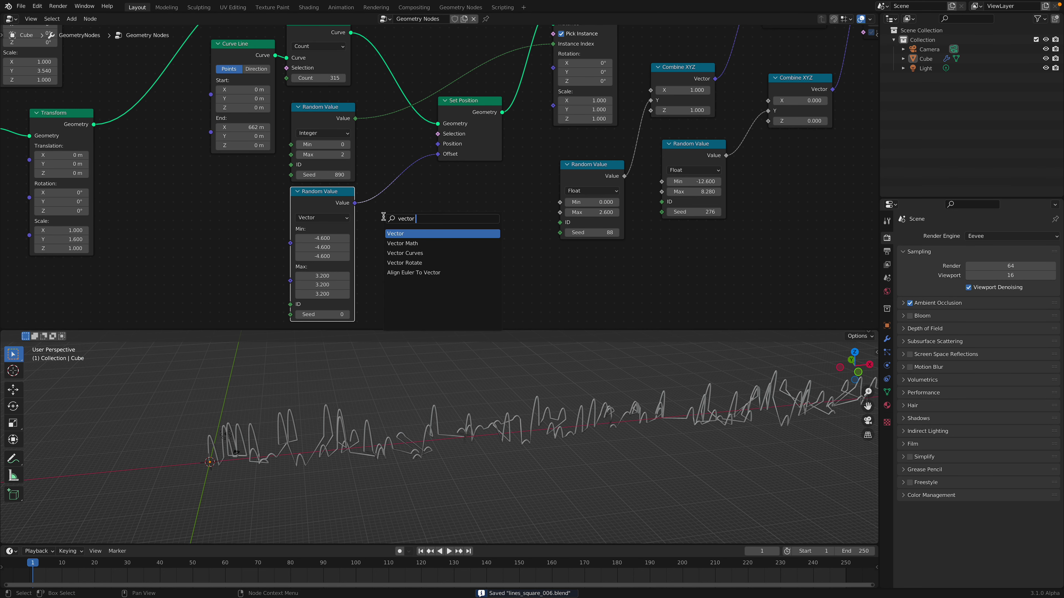
{"action": "key", "text": "Down"}
{"action": "key", "text": "Return"}
{"action": "left_click", "coordinate": [371, 183]}
{"action": "left_click", "coordinate": [414, 216]}
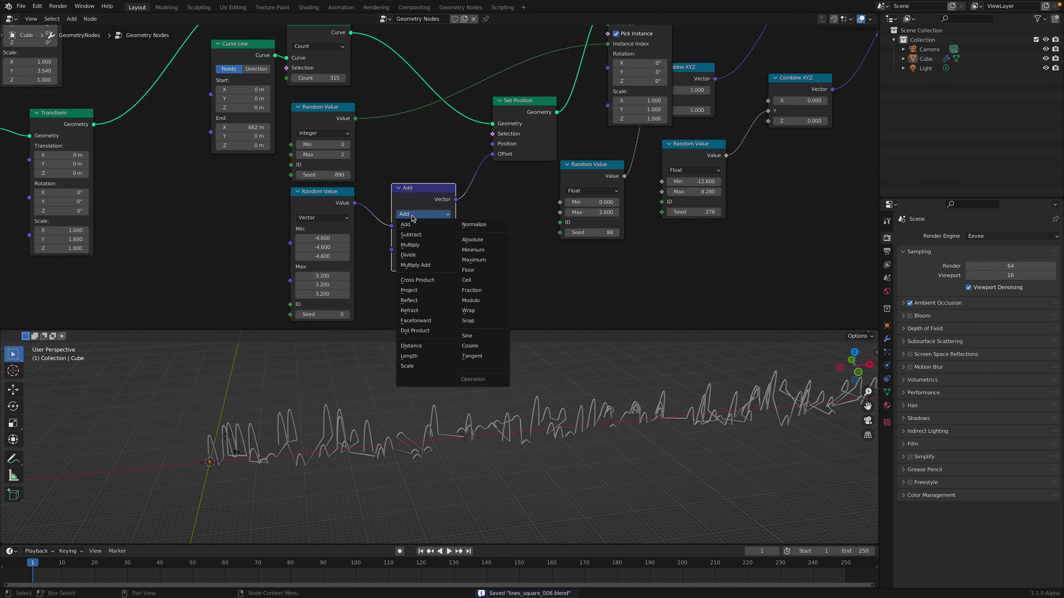
{"action": "left_click", "coordinate": [422, 244]}
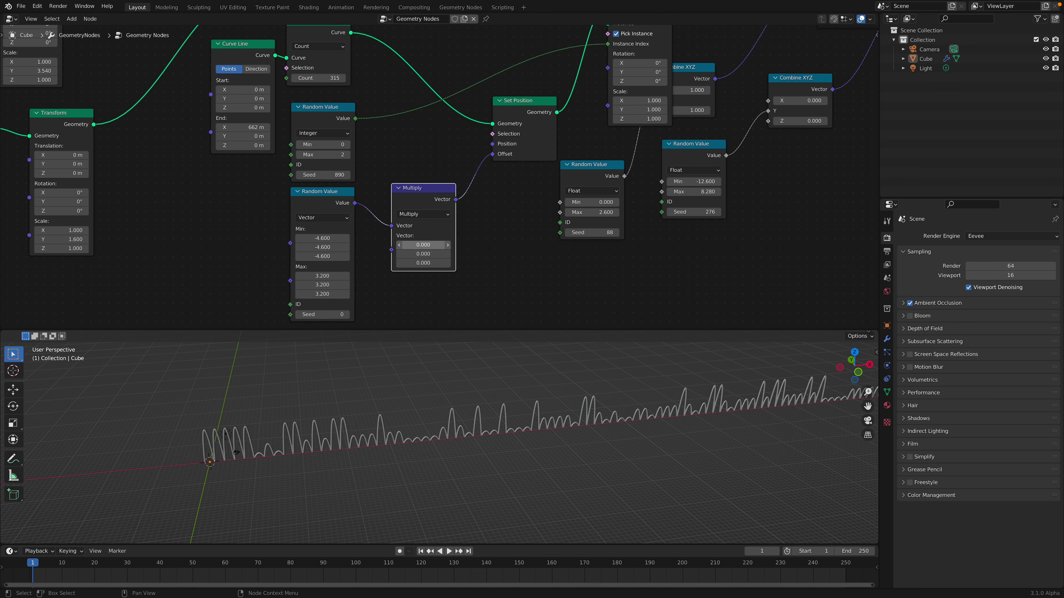
Step: Set the Multiply node's X and Z values to 1, and save the file
{"action": "type", "text": "1"}
{"action": "key", "text": "Return"}
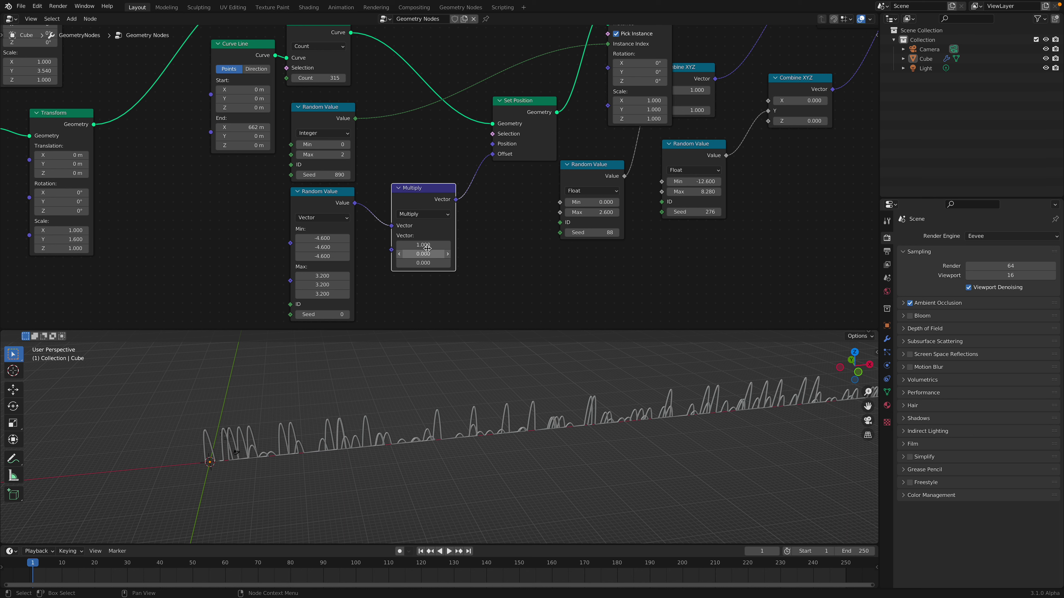
{"action": "key", "text": "Return"}
{"action": "middle_click_drag", "start_coordinate": [382, 357], "coordinate": [351, 370]}
{"action": "key", "text": "Tab"}
{"action": "type", "text": "1"}
{"action": "key", "text": "Return"}
{"action": "key", "text": "super+s"}
Step: Increase the Multiply node's X value to 3.4 to spread the arches farther, and save the file
{"action": "left_click_drag", "start_coordinate": [423, 245], "coordinate": [450, 262]}
{"action": "middle_click_drag", "start_coordinate": [524, 402], "coordinate": [208, 470]}
{"action": "mouse_move", "coordinate": [260, 438]}
{"action": "middle_mouse_down"}
{"action": "mouse_move", "coordinate": [293, 466]}
{"action": "mouse_move", "coordinate": [284, 425]}
{"action": "mouse_move", "coordinate": [442, 357]}
{"action": "mouse_move", "coordinate": [386, 369]}
{"action": "middle_mouse_up"}
{"action": "key", "text": "ctrl+s"}
Step: Reposition the two Combine XYZ nodes clear of Instance on Points
{"action": "middle_click_drag", "start_coordinate": [669, 195], "coordinate": [511, 250]}
{"action": "left_click_drag", "start_coordinate": [654, 137], "coordinate": [658, 136]}
{"action": "middle_click_drag", "start_coordinate": [628, 151], "coordinate": [528, 212]}
{"action": "left_click_drag", "start_coordinate": [458, 182], "coordinate": [492, 167]}
{"action": "left_click_drag", "start_coordinate": [555, 199], "coordinate": [572, 201]}
Step: Unmute the Rotate Instances and Scale Instances nodes, and save the file
{"action": "middle_click_drag", "start_coordinate": [572, 201], "coordinate": [447, 242]}
{"action": "left_click", "coordinate": [581, 105]}
{"action": "key", "text": "m"}
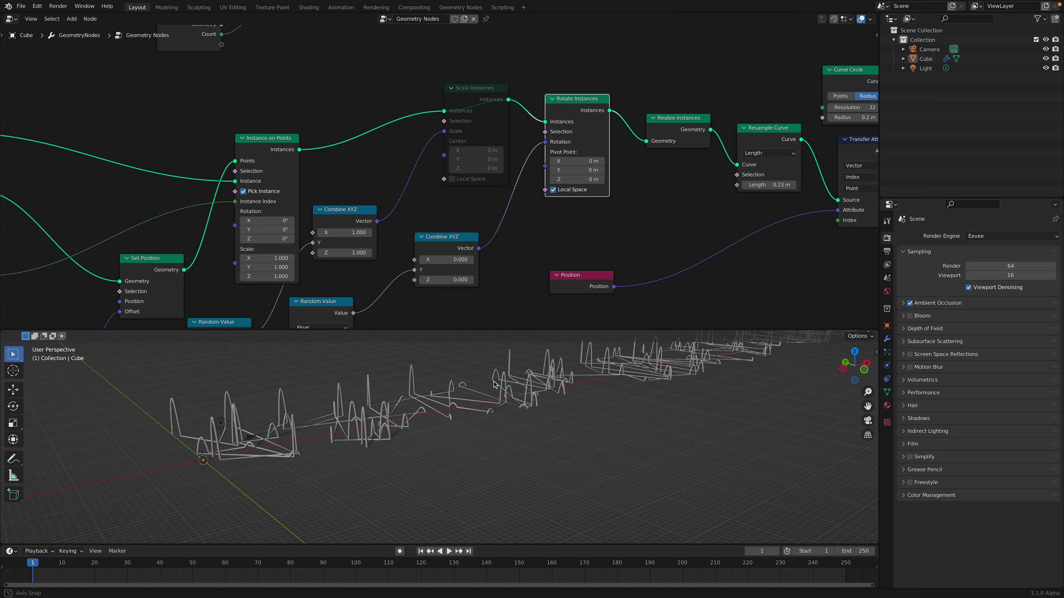
{"action": "left_click", "coordinate": [481, 95]}
{"action": "key", "text": "m"}
{"action": "middle_click_drag", "start_coordinate": [489, 373], "coordinate": [436, 451]}
{"action": "key", "text": "ctrl+s"}
Step: Move the Geometry to Instance node away from the Curve Line and Resample Curve nodes
{"action": "scroll", "coordinate": [399, 210], "scroll_direction": "down", "scroll_amount": 4}
{"action": "middle_click_drag", "start_coordinate": [260, 241], "coordinate": [424, 230]}
{"action": "scroll", "coordinate": [396, 218], "scroll_direction": "down", "scroll_amount": 2}
{"action": "left_click_drag", "start_coordinate": [300, 166], "coordinate": [260, 130]}
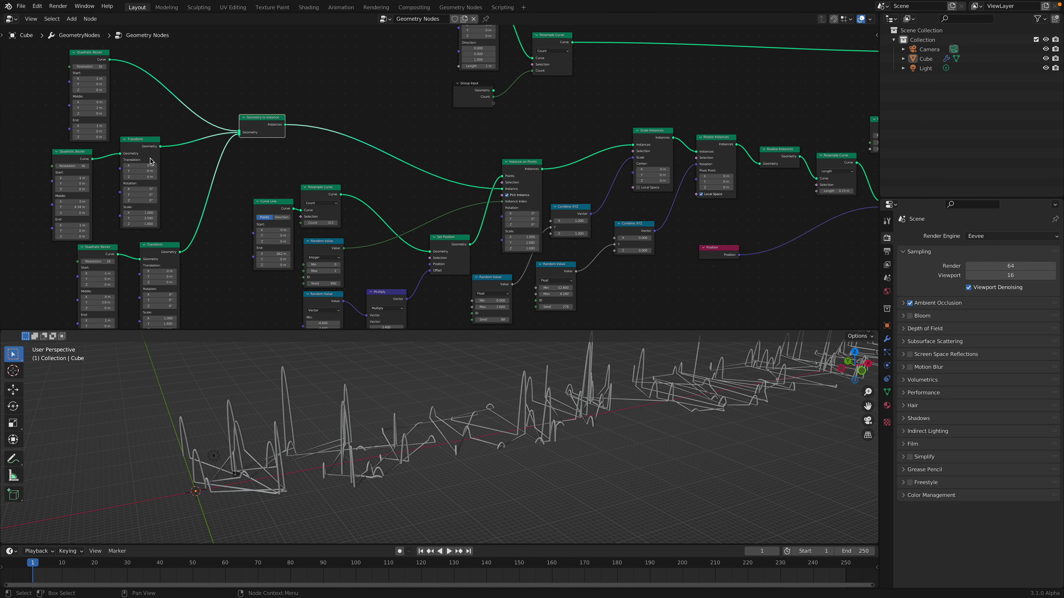
Step: Set the integer Random Value's Seed to 1128, and switch Pick Instance off and back on
{"action": "scroll", "coordinate": [426, 208], "scroll_direction": "up", "scroll_amount": 2}
{"action": "left_click", "coordinate": [542, 204]}
{"action": "left_click", "coordinate": [542, 204]}
{"action": "middle_click_drag", "start_coordinate": [516, 224], "coordinate": [527, 181]}
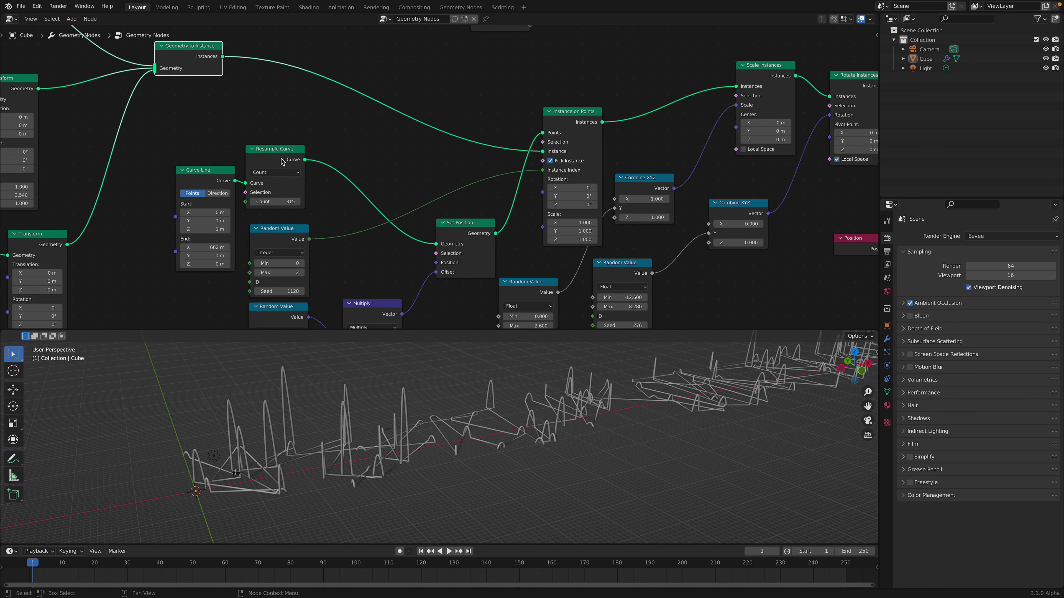
Step: Rearrange the Resample Curve, Curve Line and Set Position nodes feeding Instance on Points
{"action": "left_click_drag", "start_coordinate": [288, 192], "coordinate": [338, 166]}
{"action": "left_click_drag", "start_coordinate": [206, 170], "coordinate": [255, 106]}
{"action": "left_click_drag", "start_coordinate": [475, 228], "coordinate": [464, 220]}
{"action": "middle_click_drag", "start_coordinate": [464, 217], "coordinate": [338, 230]}
{"action": "scroll", "coordinate": [394, 253], "scroll_direction": "down", "scroll_amount": 3}
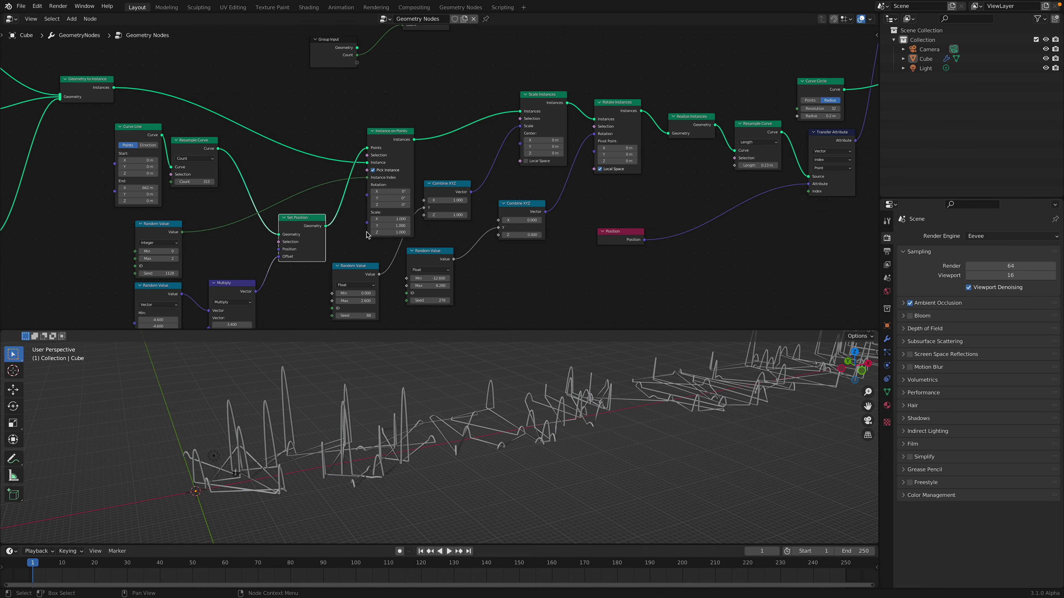
Step: Tidy the Combine XYZ and Instance on Points nodes around the Scale and Rotate Instances nodes
{"action": "middle_click_drag", "start_coordinate": [423, 419], "coordinate": [448, 425]}
{"action": "middle_click_drag", "start_coordinate": [475, 280], "coordinate": [447, 301]}
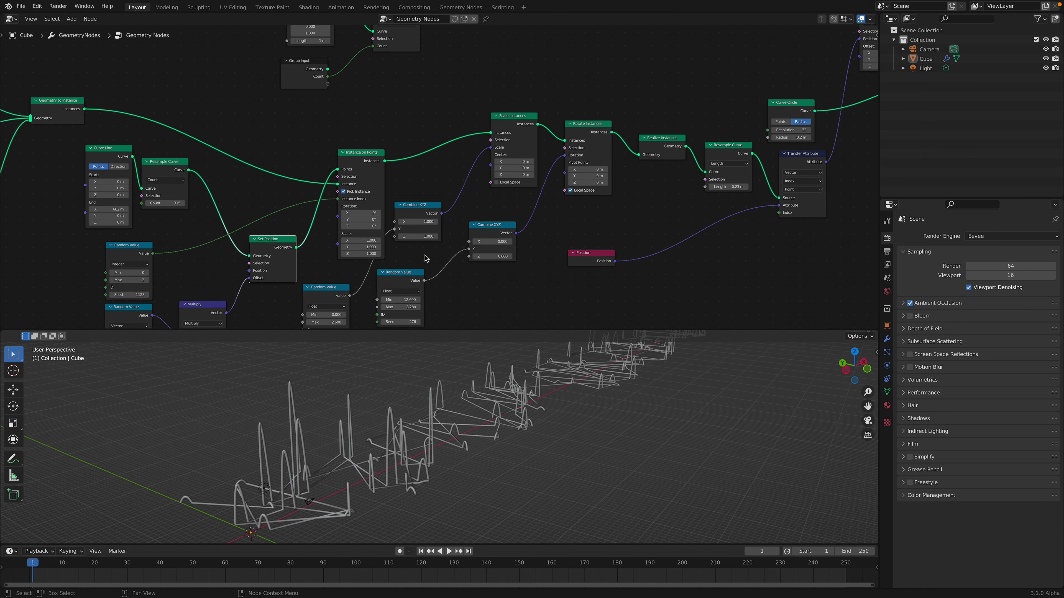
{"action": "mouse_move", "coordinate": [494, 223]}
{"action": "left_mouse_down"}
{"action": "mouse_move", "coordinate": [486, 234]}
{"action": "mouse_move", "coordinate": [505, 237]}
{"action": "left_mouse_up"}
{"action": "middle_click_drag", "start_coordinate": [516, 190], "coordinate": [486, 224]}
{"action": "left_click_drag", "start_coordinate": [496, 169], "coordinate": [550, 173]}
{"action": "middle_click_drag", "start_coordinate": [518, 199], "coordinate": [410, 205]}
{"action": "middle_click_drag", "start_coordinate": [323, 470], "coordinate": [260, 491]}
{"action": "middle_click_drag", "start_coordinate": [409, 445], "coordinate": [355, 452]}
{"action": "left_click_drag", "start_coordinate": [213, 191], "coordinate": [205, 175]}
Step: Rearrange the upper Resample Curve, Curve Line and Group Input nodes, and save the file
{"action": "middle_click_drag", "start_coordinate": [105, 244], "coordinate": [386, 279]}
{"action": "middle_click_drag", "start_coordinate": [578, 108], "coordinate": [404, 131]}
{"action": "left_click_drag", "start_coordinate": [301, 76], "coordinate": [284, 62]}
{"action": "middle_click_drag", "start_coordinate": [287, 83], "coordinate": [309, 114]}
{"action": "left_click_drag", "start_coordinate": [223, 63], "coordinate": [219, 56]}
{"action": "left_click_drag", "start_coordinate": [229, 165], "coordinate": [232, 160]}
{"action": "key", "text": "ctrl+s"}
Step: Select the Cube object and vary its Geometry Nodes modifier's Count, ending at 2509
{"action": "left_click", "coordinate": [462, 432]}
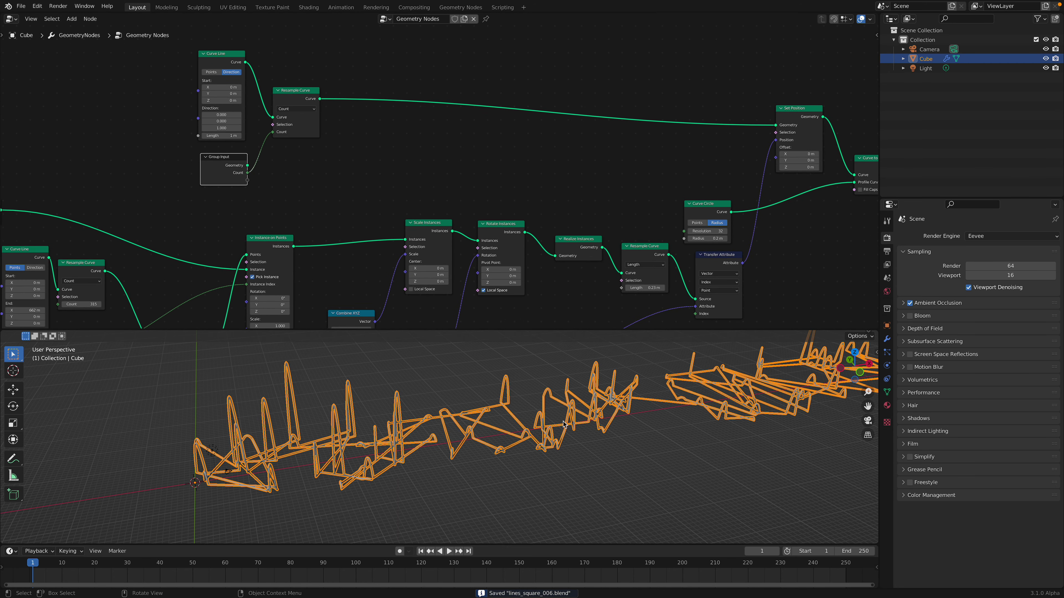
{"action": "left_click", "coordinate": [887, 339]}
{"action": "type", "text": "213"}
{"action": "key", "text": "Return"}
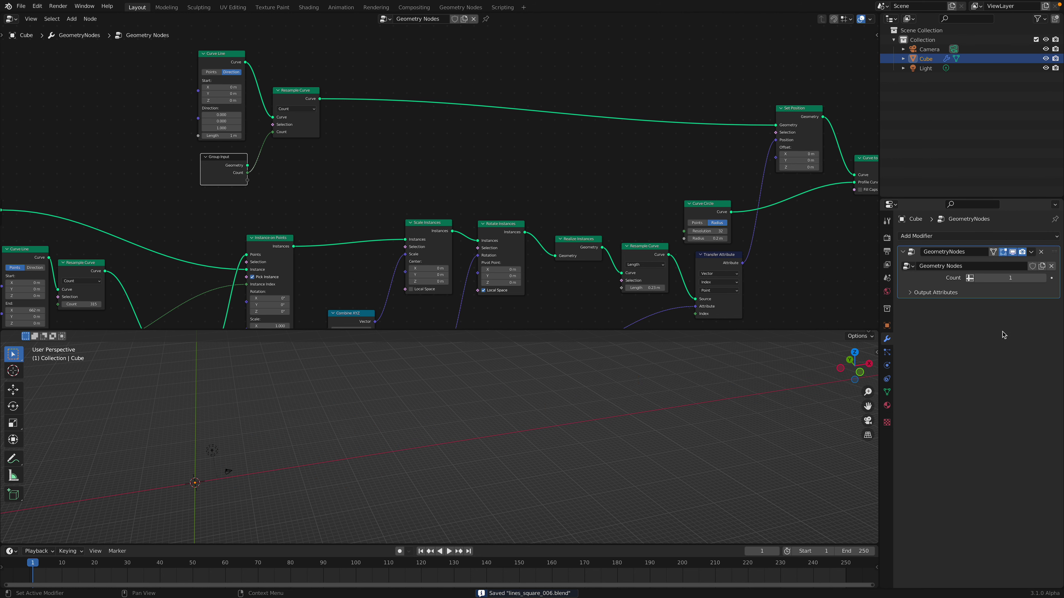
{"action": "left_click_drag", "start_coordinate": [1010, 278], "coordinate": [1043, 278]}
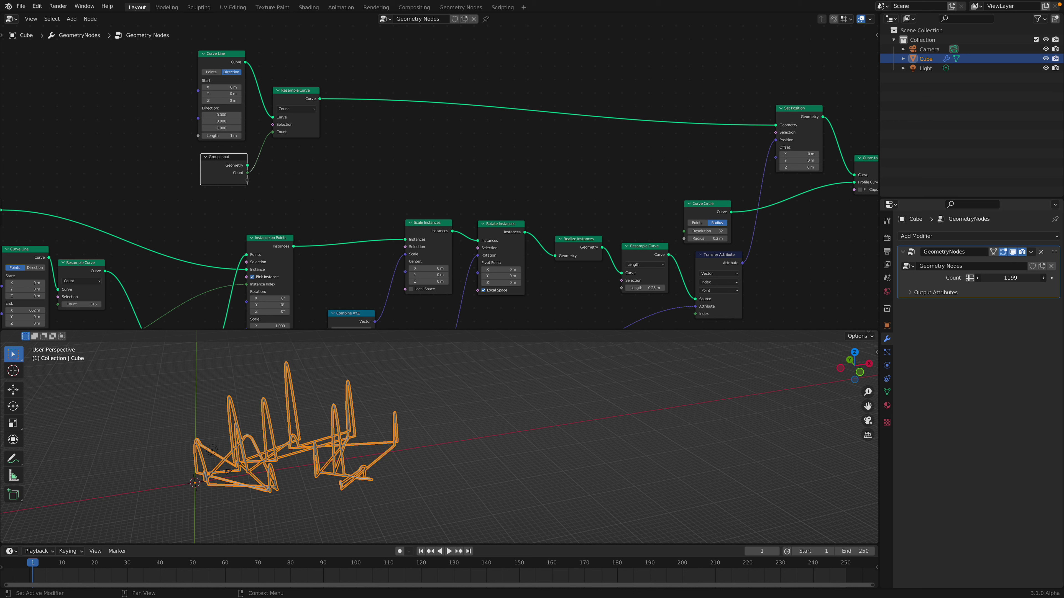
{"action": "left_click_drag", "start_coordinate": [1010, 278], "coordinate": [1030, 278]}
Step: Reposition the Curve to Mesh, final Set Position and Curve Circle nodes near the output, and save the file
{"action": "middle_click_drag", "start_coordinate": [798, 176], "coordinate": [580, 164]}
{"action": "left_click_drag", "start_coordinate": [659, 152], "coordinate": [660, 158]}
{"action": "middle_click_drag", "start_coordinate": [646, 162], "coordinate": [639, 174]}
{"action": "left_click_drag", "start_coordinate": [580, 124], "coordinate": [579, 99]}
{"action": "middle_click_drag", "start_coordinate": [491, 202], "coordinate": [566, 172]}
{"action": "left_click_drag", "start_coordinate": [567, 173], "coordinate": [661, 152]}
{"action": "middle_click_drag", "start_coordinate": [535, 179], "coordinate": [558, 121]}
{"action": "scroll", "coordinate": [558, 122], "scroll_direction": "up", "scroll_amount": 2}
{"action": "left_click", "coordinate": [535, 179]}
{"action": "left_click", "coordinate": [529, 119]}
{"action": "key", "text": "ctrl+s"}
Step: Try the Evaluated mode on the Resample Curve before Transfer Attribute, varying the modifier's Count to 1563
{"action": "scroll", "coordinate": [544, 172], "scroll_direction": "up", "scroll_amount": 3}
{"action": "left_click", "coordinate": [562, 180]}
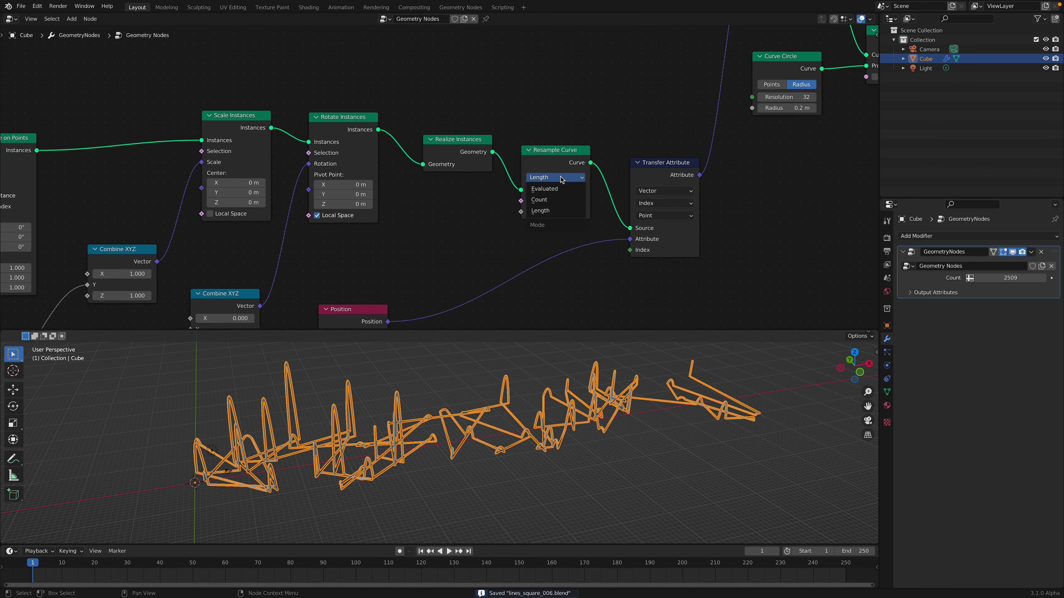
{"action": "left_click", "coordinate": [560, 189]}
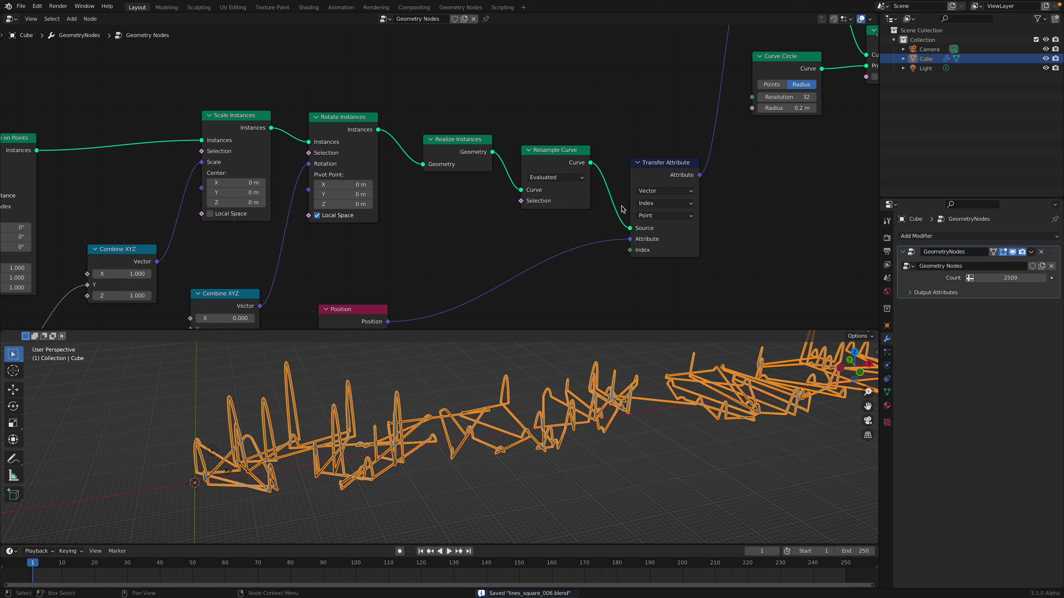
{"action": "left_click_drag", "start_coordinate": [1010, 278], "coordinate": [988, 277]}
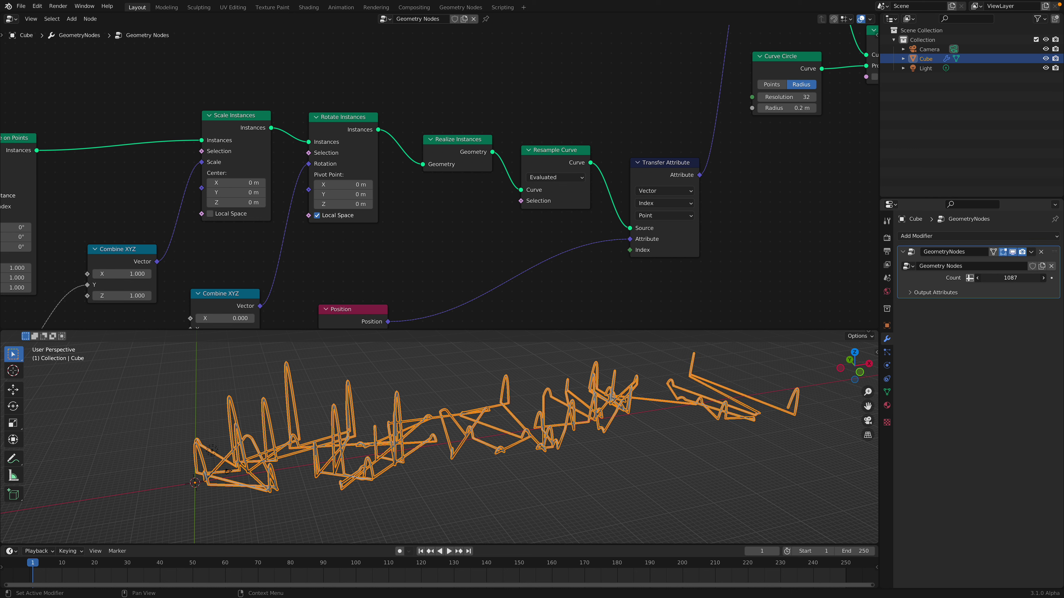
{"action": "left_click_drag", "start_coordinate": [1011, 278], "coordinate": [1022, 278]}
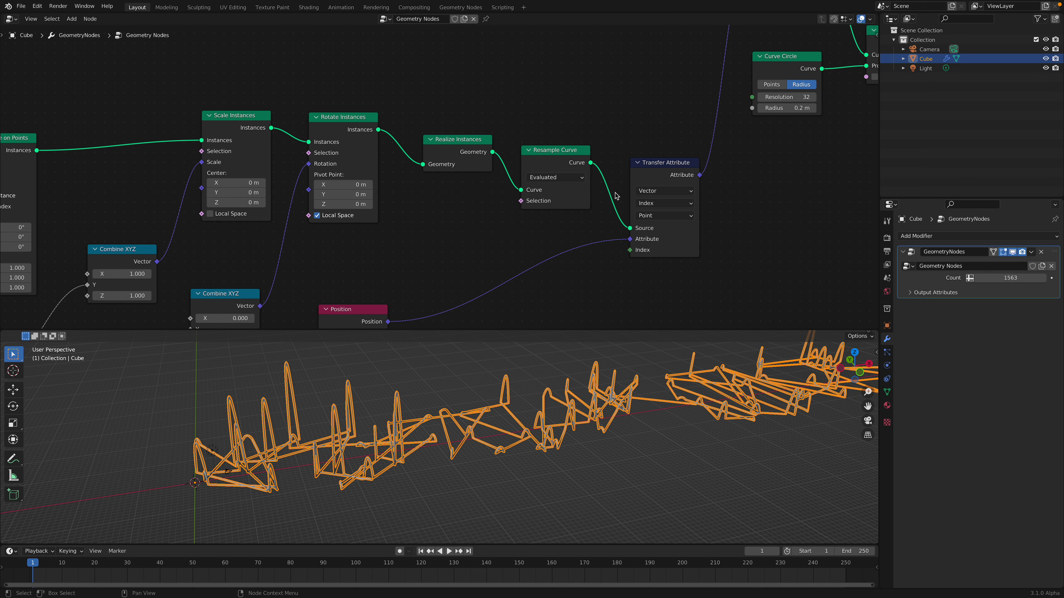
Step: Try the Resample Curve node's Count mode, adjusting its Count and raising the modifier's Count to 2429
{"action": "left_click", "coordinate": [574, 181]}
{"action": "left_click", "coordinate": [572, 206]}
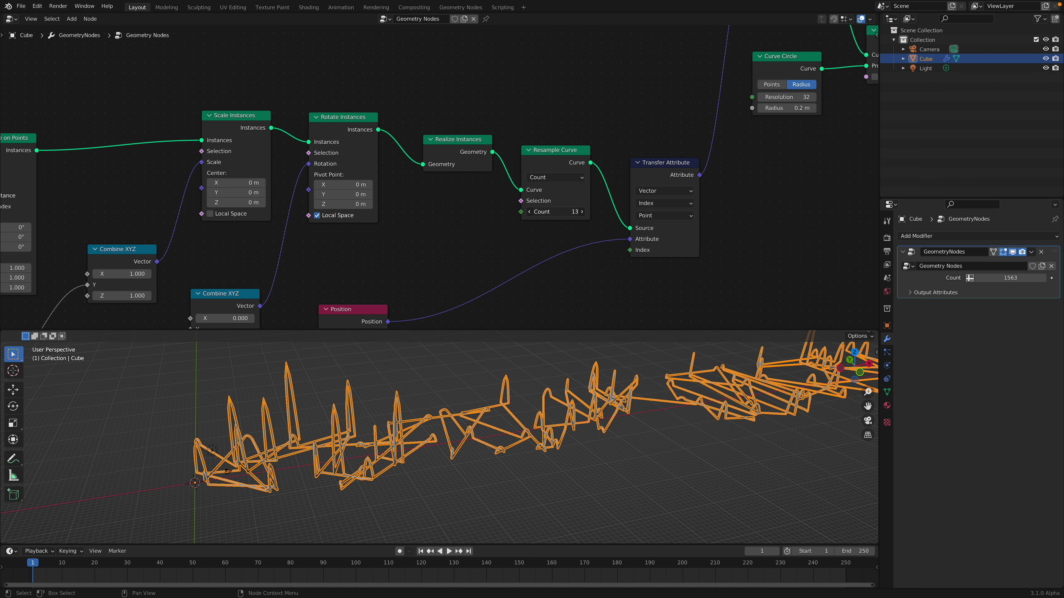
{"action": "left_click_drag", "start_coordinate": [557, 212], "coordinate": [572, 212]}
{"action": "left_click_drag", "start_coordinate": [1011, 278], "coordinate": [1018, 277]}
Step: Set the Resample Curve mode back to Length, and save the file
{"action": "left_click", "coordinate": [555, 177]}
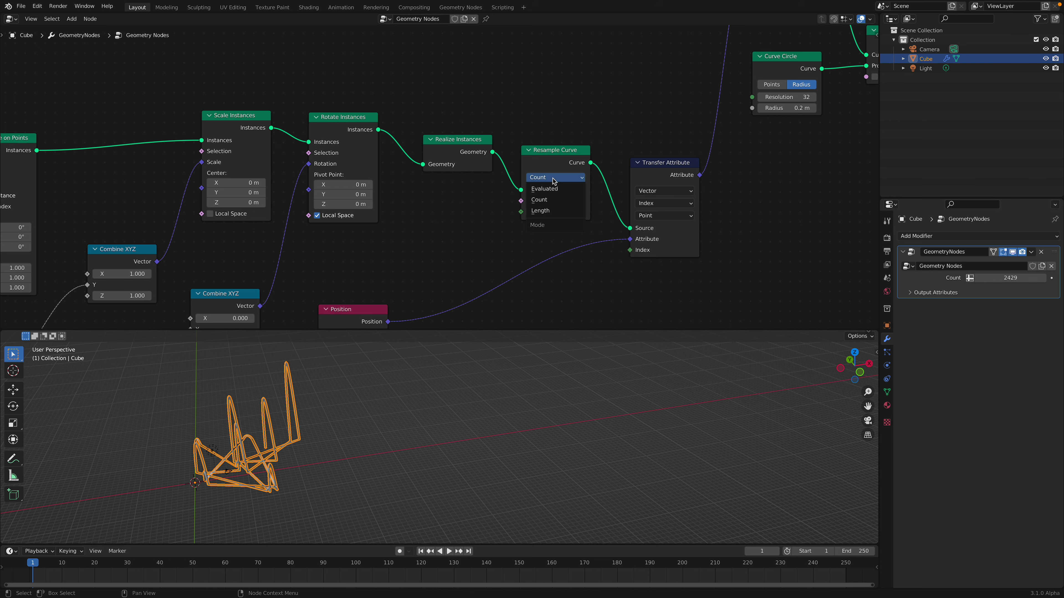
{"action": "left_click", "coordinate": [557, 200]}
{"action": "key", "text": "ctrl+s"}
Step: Nudge Transfer Attribute, and bring the upper Resample Curve, Curve Line and Group Input nodes closer to the final Set Position
{"action": "left_click_drag", "start_coordinate": [631, 193], "coordinate": [625, 184]}
{"action": "middle_click_drag", "start_coordinate": [659, 127], "coordinate": [428, 214]}
{"action": "middle_click_drag", "start_coordinate": [479, 182], "coordinate": [453, 240]}
{"action": "scroll", "coordinate": [455, 234], "scroll_direction": "down", "scroll_amount": 2}
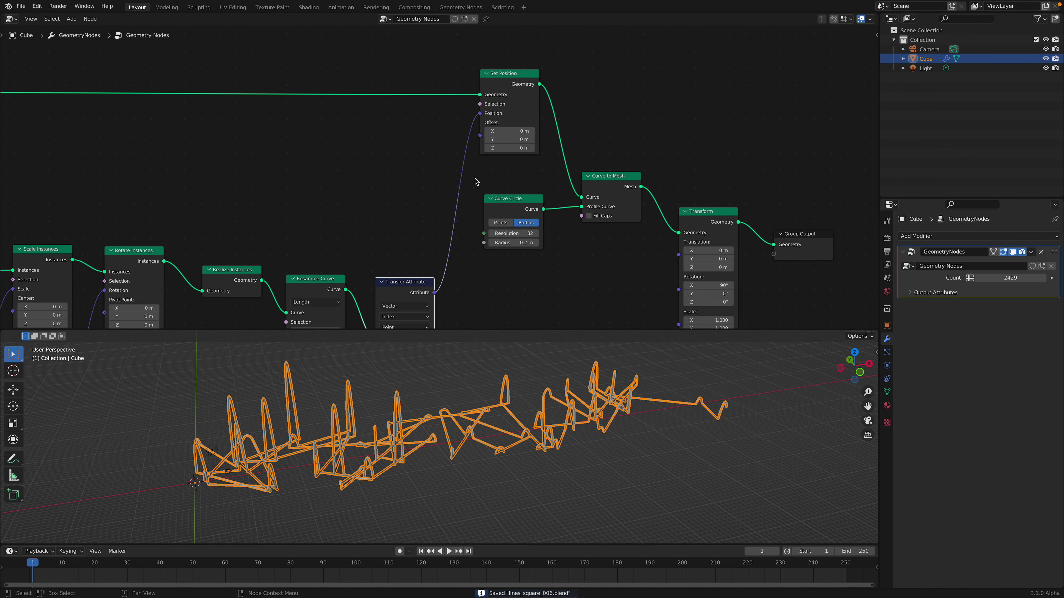
{"action": "middle_click_drag", "start_coordinate": [264, 129], "coordinate": [446, 143]}
{"action": "scroll", "coordinate": [447, 142], "scroll_direction": "down", "scroll_amount": 2}
{"action": "left_click_drag", "start_coordinate": [121, 102], "coordinate": [528, 89]}
{"action": "left_click_drag", "start_coordinate": [24, 62], "coordinate": [361, 61]}
{"action": "left_click_drag", "start_coordinate": [50, 173], "coordinate": [378, 173]}
Step: Tidy the nodes around Transfer Attribute, move the Position node beside its Attribute input, and save the file
{"action": "middle_click_drag", "start_coordinate": [573, 291], "coordinate": [482, 207]}
{"action": "scroll", "coordinate": [482, 207], "scroll_direction": "up", "scroll_amount": 2}
{"action": "left_click_drag", "start_coordinate": [479, 198], "coordinate": [485, 212]}
{"action": "key", "text": "ctrl+s"}
{"action": "left_click_drag", "start_coordinate": [381, 194], "coordinate": [374, 185]}
{"action": "scroll", "coordinate": [390, 189], "scroll_direction": "up", "scroll_amount": 3}
{"action": "middle_click_drag", "start_coordinate": [447, 200], "coordinate": [457, 121]}
{"action": "left_click_drag", "start_coordinate": [177, 277], "coordinate": [385, 207]}
Step: Vary the modifier's Count between 2847 and 793 to shrink and regrow the path, ending at 2315
{"action": "left_click_drag", "start_coordinate": [986, 276], "coordinate": [1005, 277]}
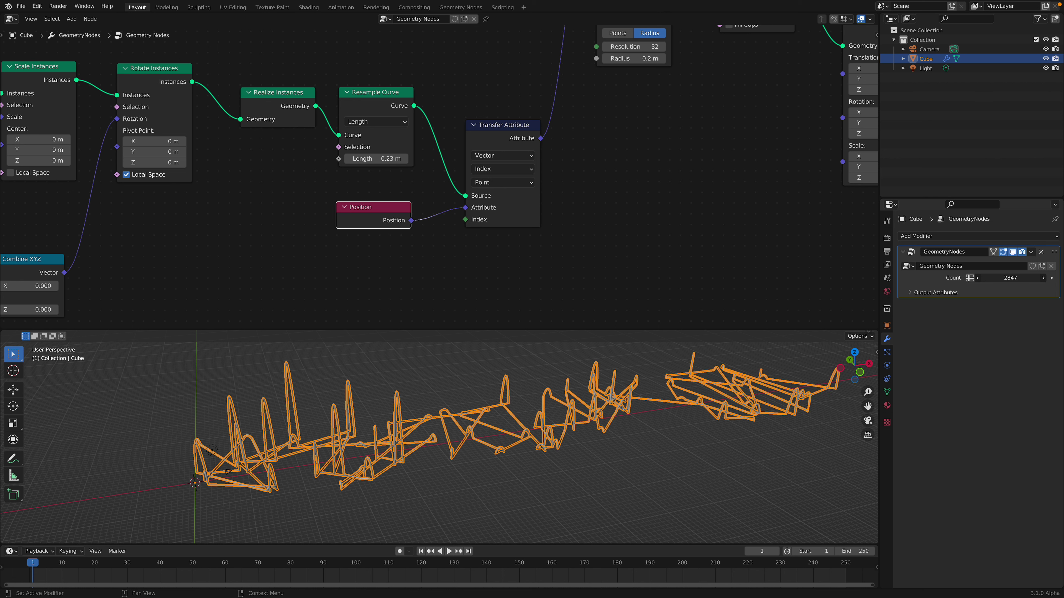
{"action": "left_click_drag", "start_coordinate": [1022, 277], "coordinate": [980, 278]}
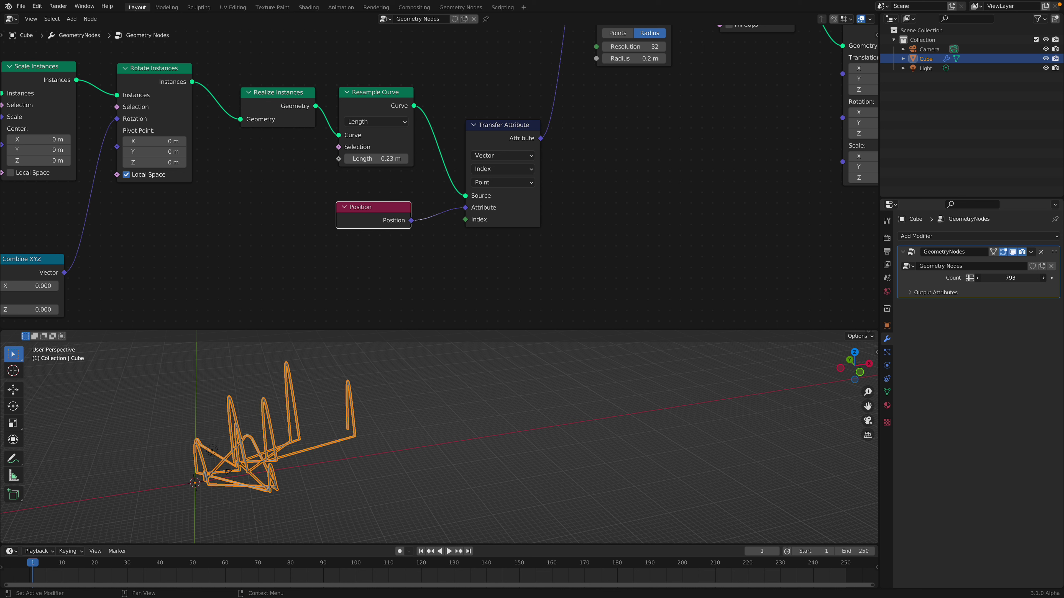
{"action": "left_click_drag", "start_coordinate": [980, 276], "coordinate": [1005, 276]}
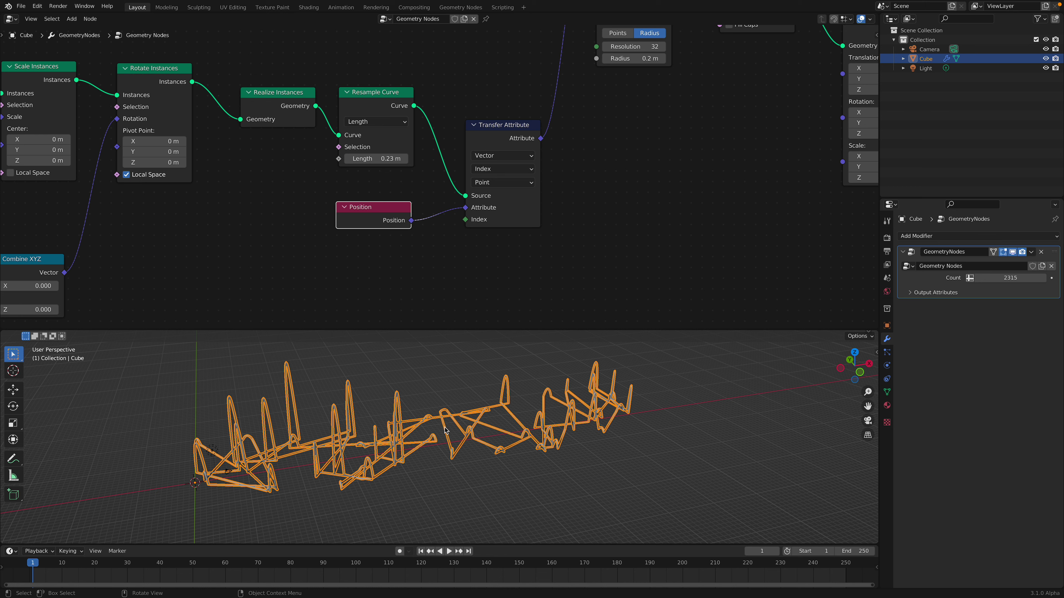
Step: Move the Resample Curve that feeds the instance points closer to Set Position, and bring its Curve Line along
{"action": "middle_click_drag", "start_coordinate": [456, 434], "coordinate": [436, 433]}
{"action": "middle_click_drag", "start_coordinate": [228, 184], "coordinate": [775, 178]}
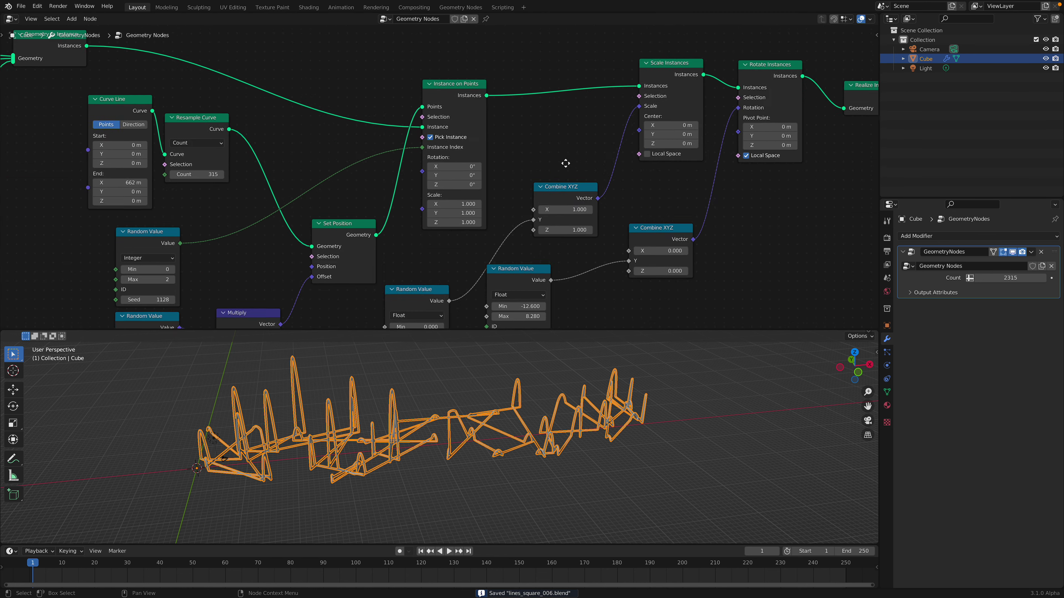
{"action": "middle_click_drag", "start_coordinate": [323, 190], "coordinate": [578, 170]}
{"action": "scroll", "coordinate": [269, 186], "scroll_direction": "down", "scroll_amount": 2}
{"action": "middle_click_drag", "start_coordinate": [268, 186], "coordinate": [302, 185]}
{"action": "scroll", "coordinate": [338, 162], "scroll_direction": "up", "scroll_amount": 2}
{"action": "left_click_drag", "start_coordinate": [328, 110], "coordinate": [381, 114]}
{"action": "left_click_drag", "start_coordinate": [244, 92], "coordinate": [269, 93]}
Step: Nudge the middle Quadratic Bezier and its Transform node into line with each other
{"action": "middle_click_drag", "start_coordinate": [270, 98], "coordinate": [649, 132]}
{"action": "scroll", "coordinate": [298, 205], "scroll_direction": "down", "scroll_amount": 3}
{"action": "middle_click_drag", "start_coordinate": [298, 206], "coordinate": [368, 197]}
{"action": "left_click_drag", "start_coordinate": [292, 119], "coordinate": [300, 116]}
{"action": "left_click_drag", "start_coordinate": [370, 106], "coordinate": [371, 107]}
{"action": "middle_click_drag", "start_coordinate": [382, 366], "coordinate": [428, 363]}
{"action": "key", "text": "s"}
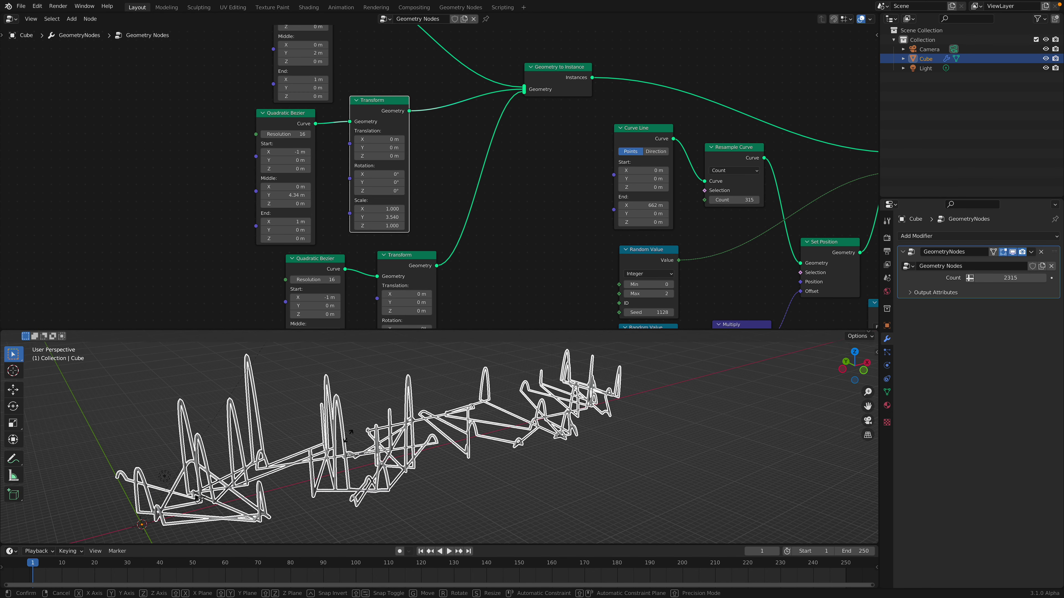
{"action": "left_click", "coordinate": [437, 359]}
{"action": "mouse_move", "coordinate": [292, 222]}
{"action": "left_mouse_down"}
{"action": "mouse_move", "coordinate": [331, 222]}
{"action": "mouse_move", "coordinate": [292, 222]}
{"action": "left_mouse_up"}
{"action": "key", "text": "ctrl+z"}
Step: Shift the middle Quadratic Bezier slightly away from its Transform node, and save the file
{"action": "key", "text": "ctrl+s"}
{"action": "left_click_drag", "start_coordinate": [283, 145], "coordinate": [271, 143]}
{"action": "middle_click_drag", "start_coordinate": [271, 143], "coordinate": [319, 148]}
{"action": "scroll", "coordinate": [318, 148], "scroll_direction": "up", "scroll_amount": 2}
{"action": "middle_click_drag", "start_coordinate": [270, 192], "coordinate": [317, 189]}
{"action": "scroll", "coordinate": [317, 153], "scroll_direction": "up", "scroll_amount": 1}
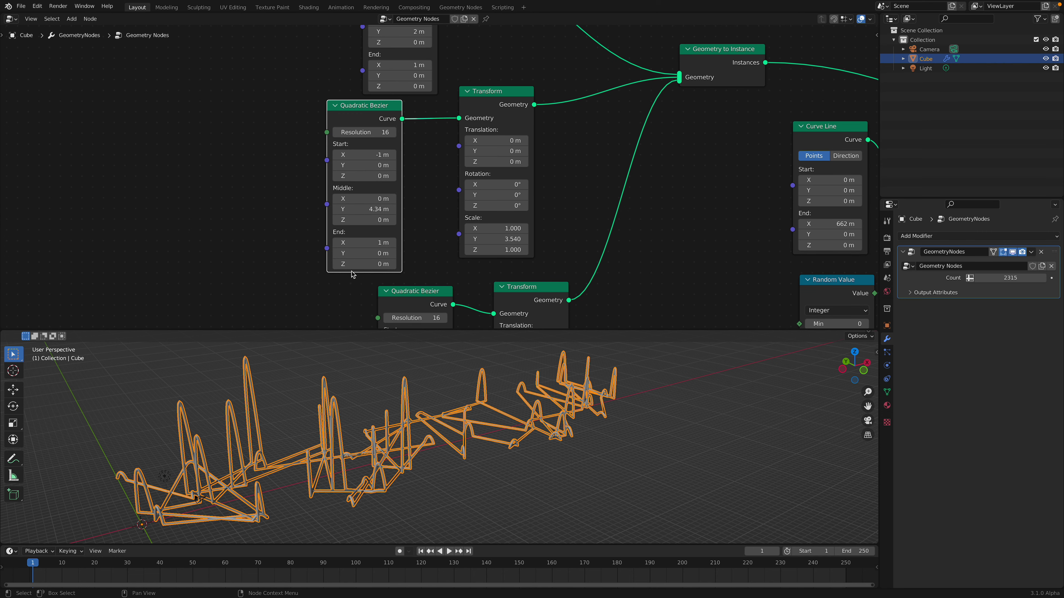
{"action": "mouse_move", "coordinate": [358, 209]}
{"action": "left_mouse_down"}
{"action": "mouse_move", "coordinate": [380, 209]}
{"action": "mouse_move", "coordinate": [336, 210]}
{"action": "mouse_move", "coordinate": [359, 210]}
{"action": "left_mouse_up"}
{"action": "scroll", "coordinate": [545, 250], "scroll_direction": "down", "scroll_amount": 2}
{"action": "key", "text": "ctrl+s"}
Step: Raise the modifier's Count to 5837 to extend the path
{"action": "middle_click_drag", "start_coordinate": [587, 406], "coordinate": [560, 417]}
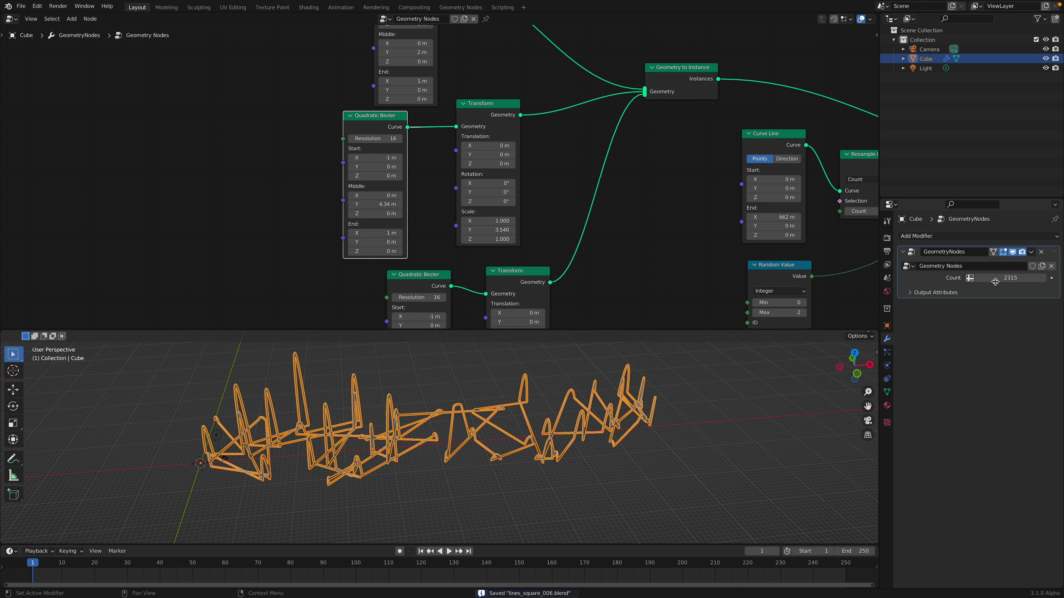
{"action": "left_click_drag", "start_coordinate": [1010, 280], "coordinate": [1058, 280]}
{"action": "scroll", "coordinate": [560, 463], "scroll_direction": "down", "scroll_amount": 1}
{"action": "middle_click_drag", "start_coordinate": [561, 463], "coordinate": [507, 423]}
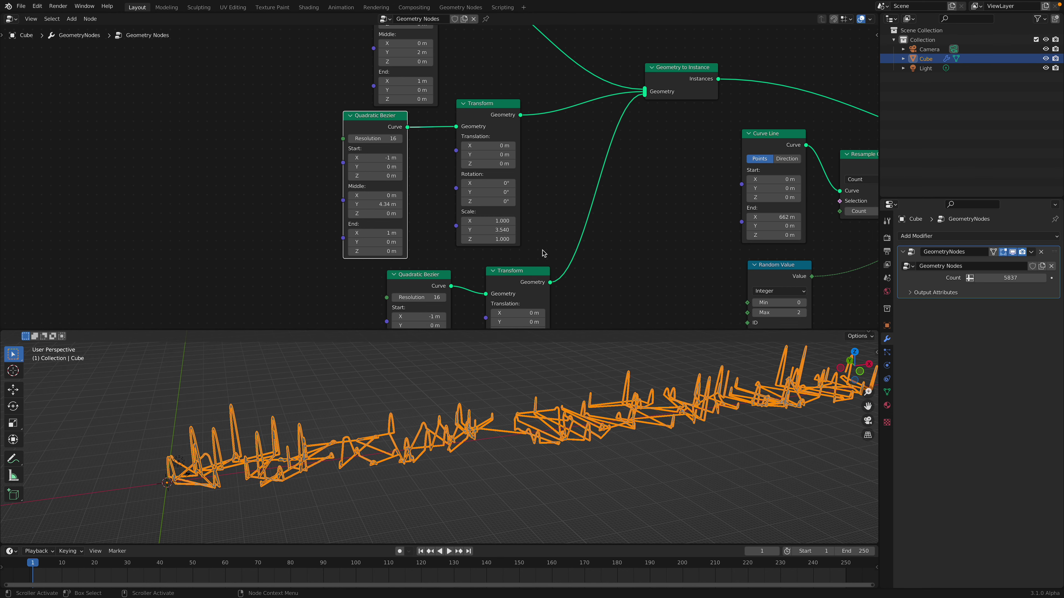
Step: Nudge the Curve Line, integer Random Value and Resample Curve nodes of the instance branch into a tidier arrangement
{"action": "scroll", "coordinate": [497, 246], "scroll_direction": "down", "scroll_amount": 3}
{"action": "middle_click_drag", "start_coordinate": [496, 243], "coordinate": [436, 248]}
{"action": "left_click_drag", "start_coordinate": [507, 150], "coordinate": [504, 158]}
{"action": "left_click_drag", "start_coordinate": [512, 232], "coordinate": [506, 235]}
{"action": "left_click_drag", "start_coordinate": [574, 167], "coordinate": [566, 174]}
Step: Nudge the instance branch's Set Position and the Instance on Points node, and save the file
{"action": "middle_click_drag", "start_coordinate": [622, 226], "coordinate": [576, 243]}
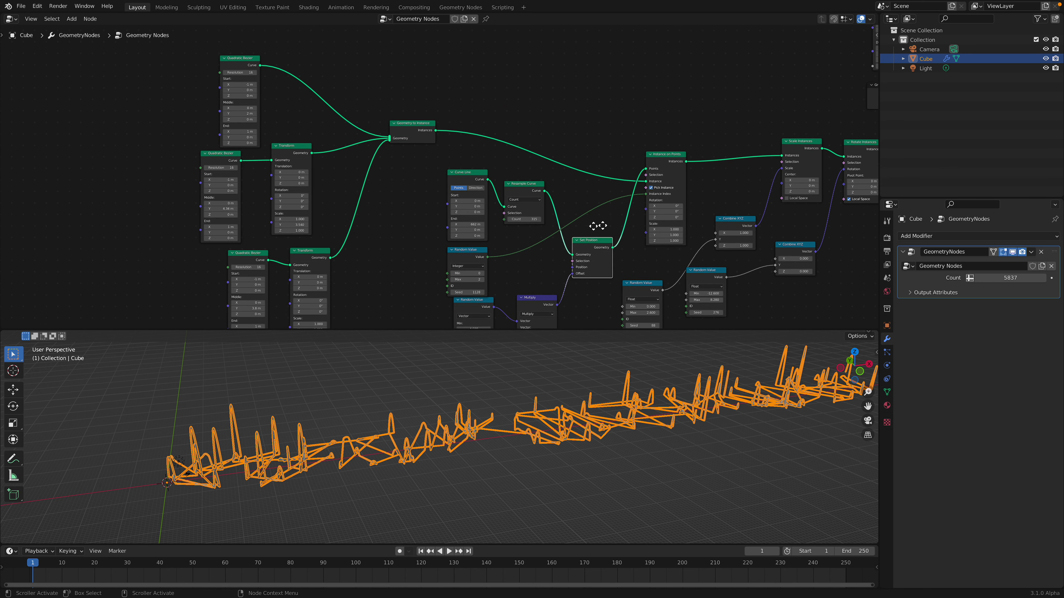
{"action": "left_click_drag", "start_coordinate": [590, 246], "coordinate": [586, 245]}
{"action": "middle_click_drag", "start_coordinate": [653, 193], "coordinate": [569, 187]}
{"action": "left_click_drag", "start_coordinate": [583, 149], "coordinate": [585, 141]}
{"action": "middle_click_drag", "start_coordinate": [559, 156], "coordinate": [426, 148]}
{"action": "scroll", "coordinate": [463, 176], "scroll_direction": "down", "scroll_amount": 3}
{"action": "key", "text": "ctrl+s"}
Step: Tidy the final branch by repositioning its Curve Line, Group Input, Resample Curve, Set Position, Curve to Mesh, Curve Circle and Group Output nodes
{"action": "middle_click_drag", "start_coordinate": [606, 110], "coordinate": [450, 216]}
{"action": "left_click_drag", "start_coordinate": [476, 125], "coordinate": [466, 106]}
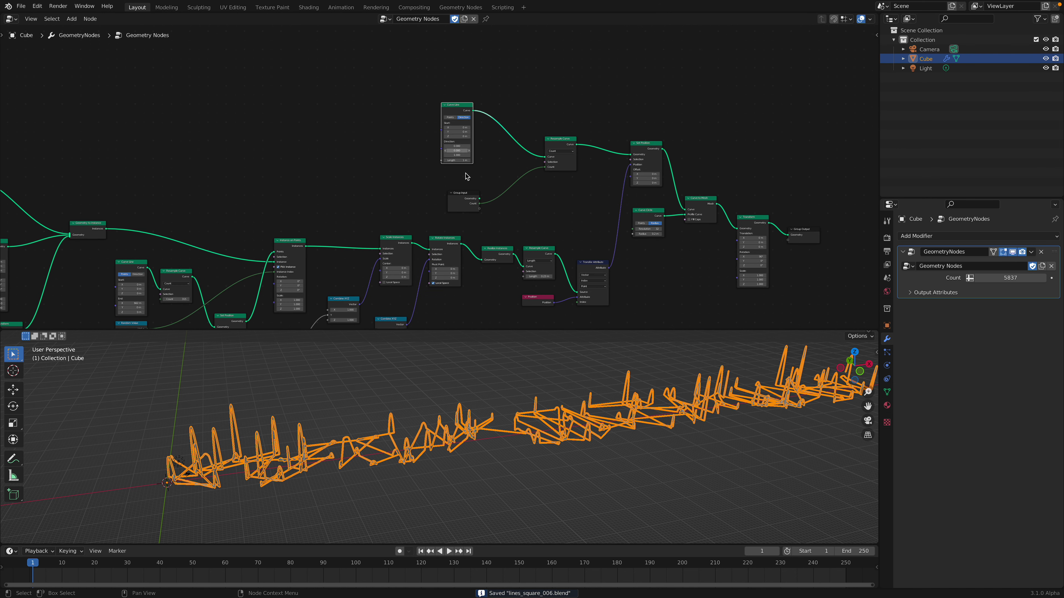
{"action": "left_click_drag", "start_coordinate": [461, 193], "coordinate": [458, 176]}
{"action": "left_click_drag", "start_coordinate": [558, 138], "coordinate": [545, 131]}
{"action": "left_click_drag", "start_coordinate": [643, 145], "coordinate": [640, 145]}
{"action": "left_click_drag", "start_coordinate": [701, 199], "coordinate": [698, 206]}
{"action": "left_click_drag", "start_coordinate": [649, 211], "coordinate": [699, 187]}
{"action": "left_click_drag", "start_coordinate": [754, 224], "coordinate": [812, 206]}
Step: Deselect the cube, view the path at an angle, and frame the whole node tree
{"action": "middle_click_drag", "start_coordinate": [616, 369], "coordinate": [642, 397]}
{"action": "left_click", "coordinate": [550, 416]}
{"action": "middle_click_drag", "start_coordinate": [550, 416], "coordinate": [489, 382]}
{"action": "key", "text": "Home"}
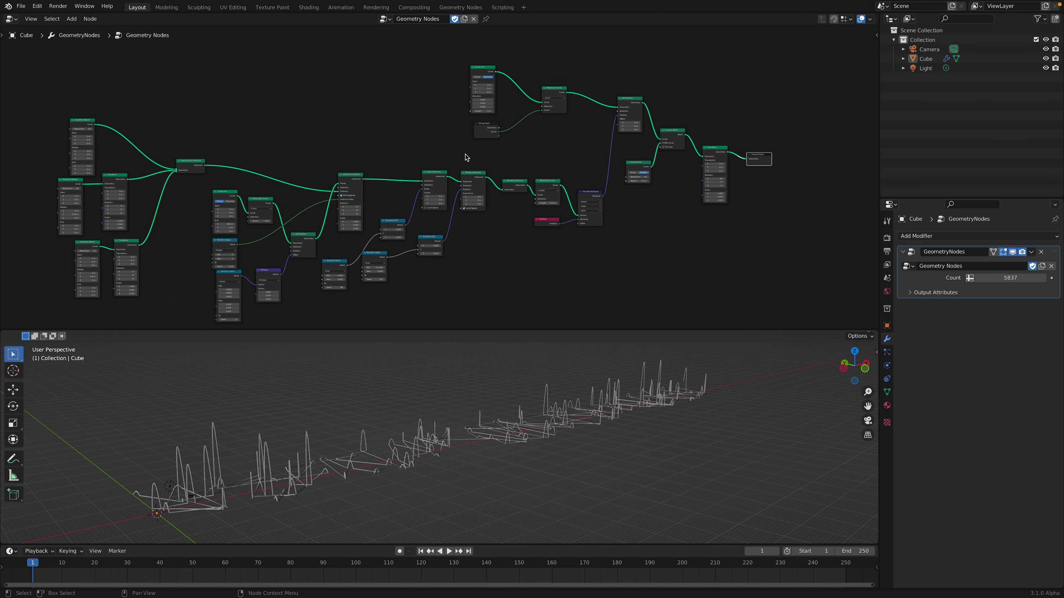